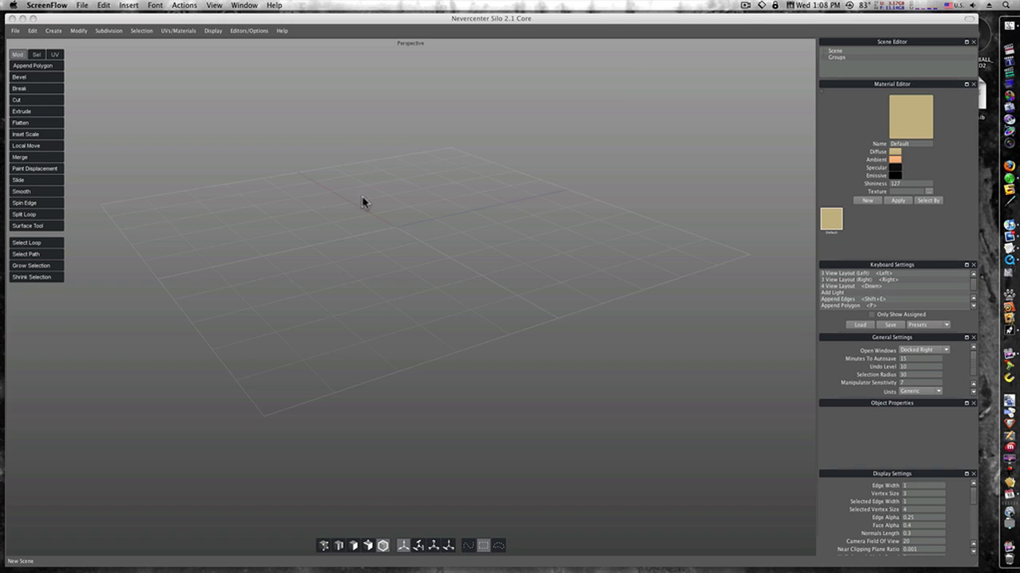
Replace the Perspective view with a single maximized Front view of the empty grid.
left_click(387, 237)
key("Down")
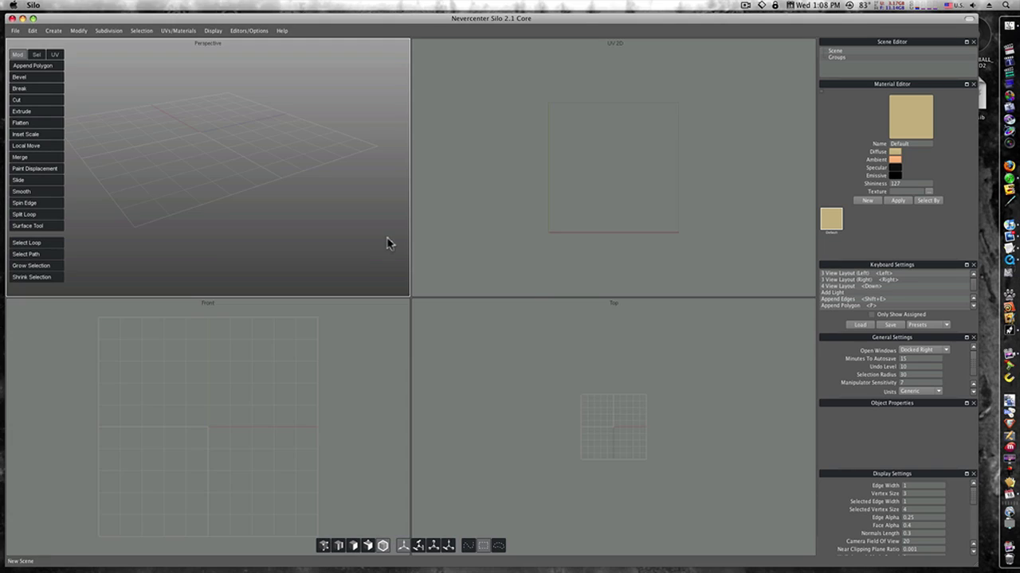
key("Up")
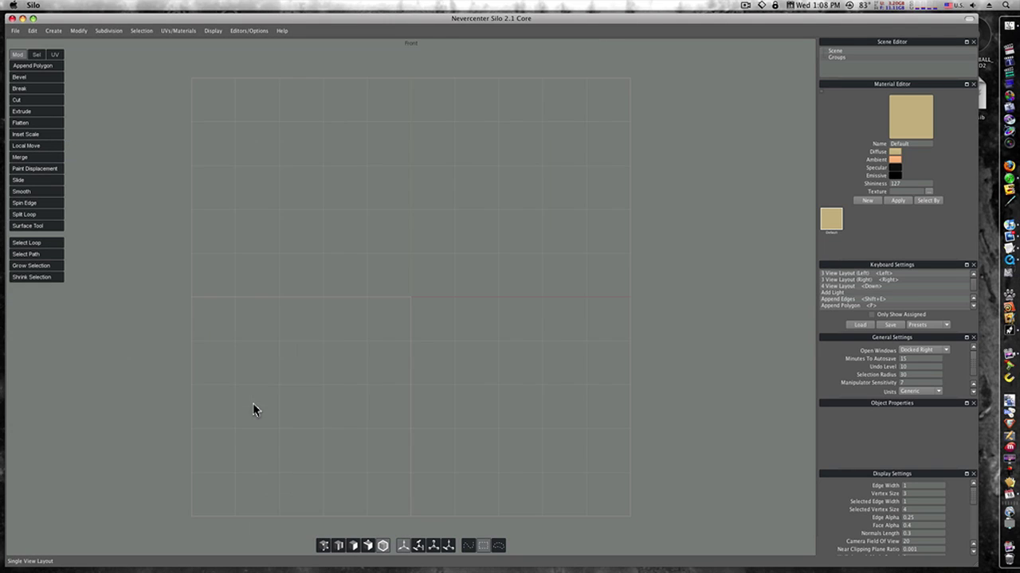
Draw a seven-point open zigzag profile line in the Front view with the Edge Tool.
left_click(54, 31)
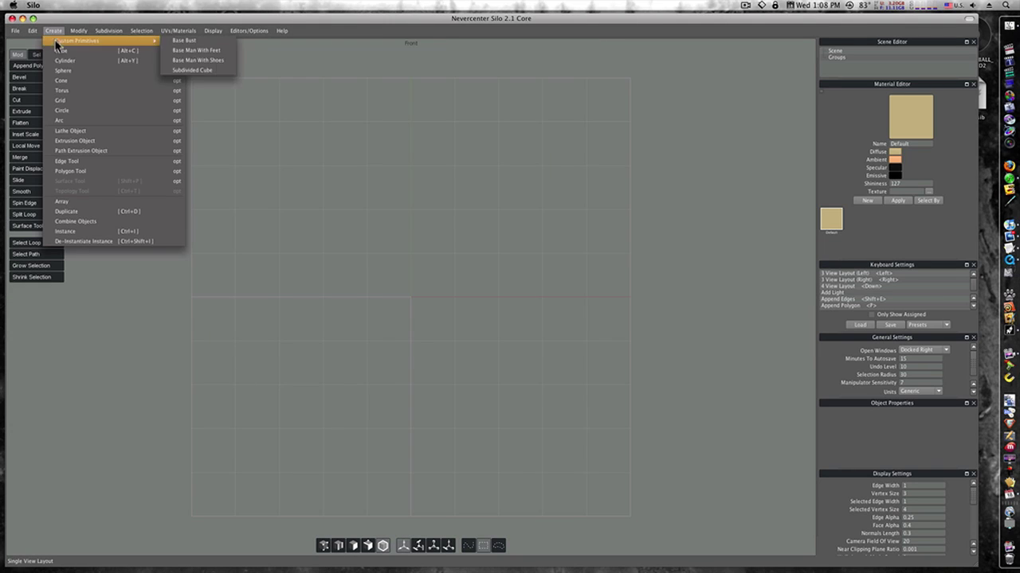
left_click(85, 159)
left_click(297, 210)
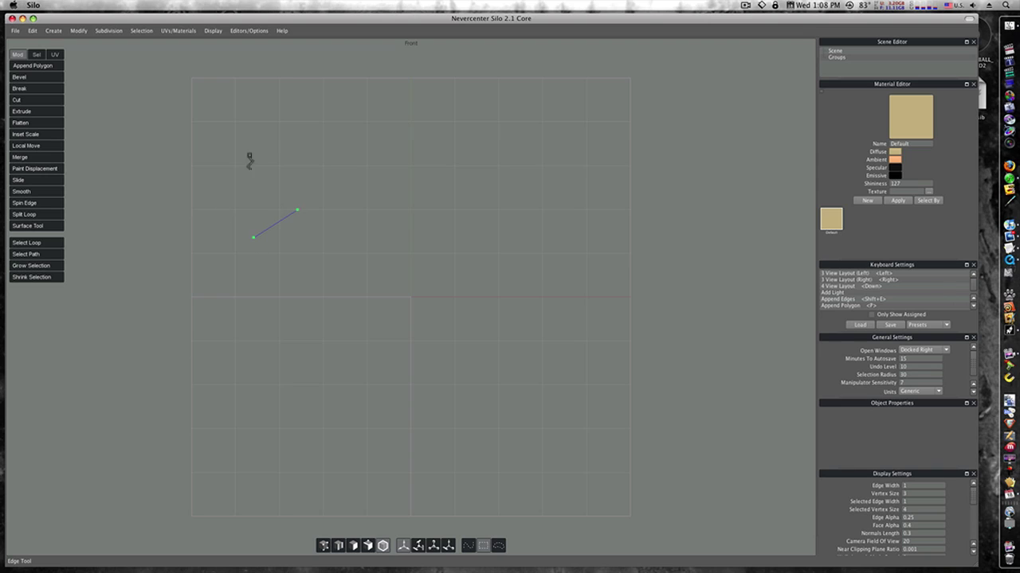
left_click(239, 140)
left_click(417, 78)
left_click(625, 121)
left_click(617, 379)
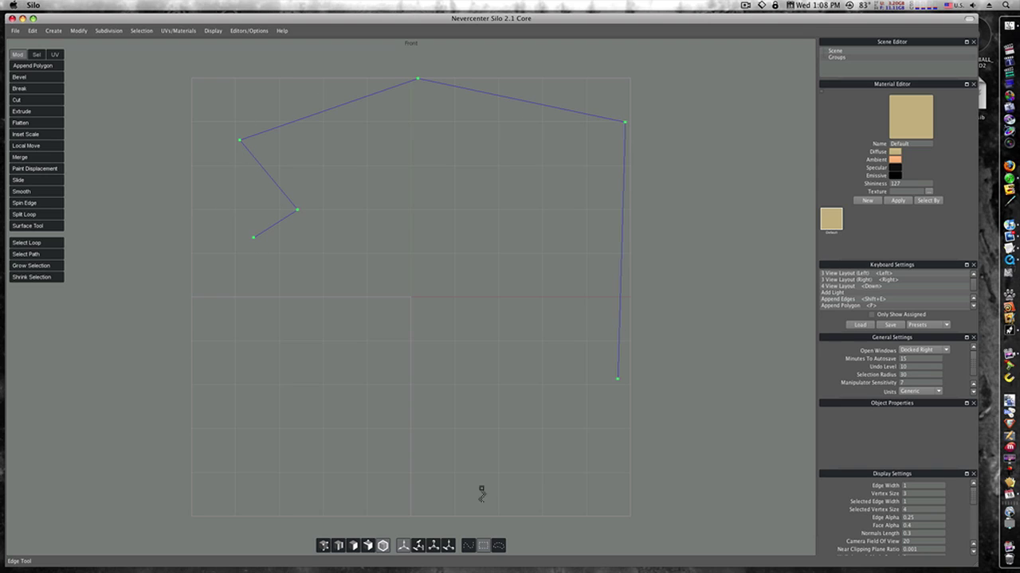
left_click(471, 491)
left_click(261, 462)
key("Return")
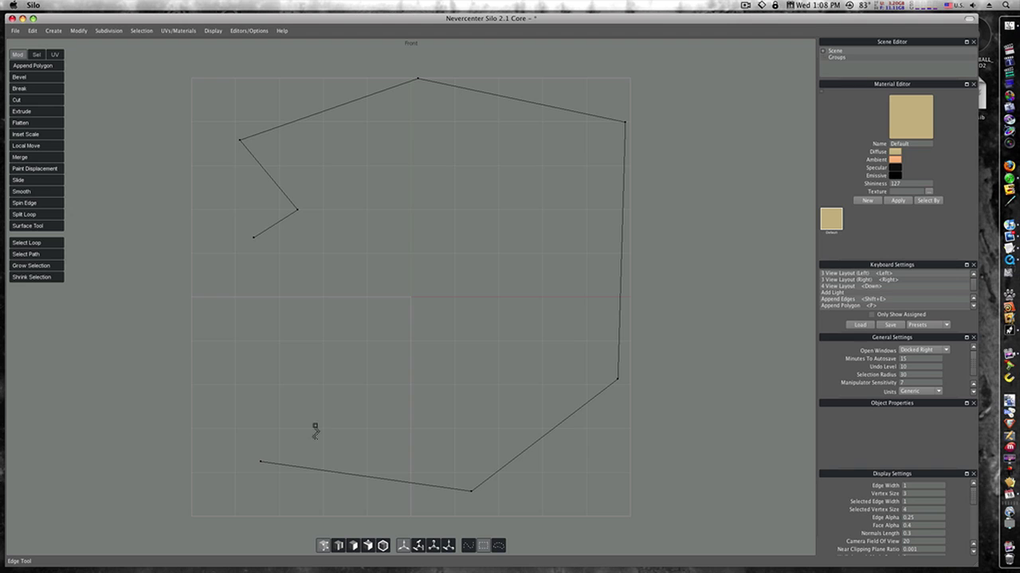
Maximize the Perspective view to inspect the profile line, leaving it unselected.
key("Down")
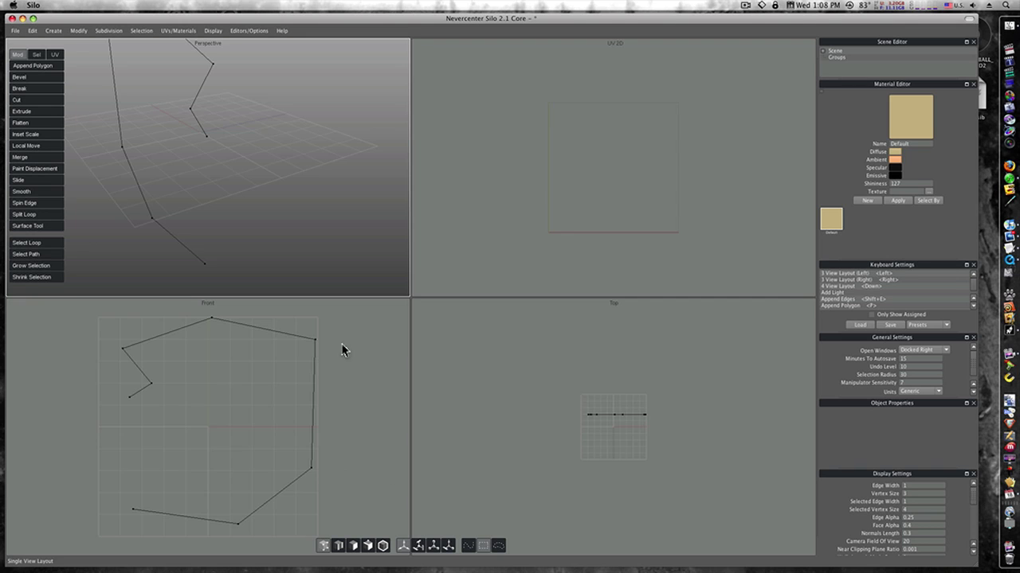
key("Up")
left_click_drag(312, 200, 404, 199, "alt")
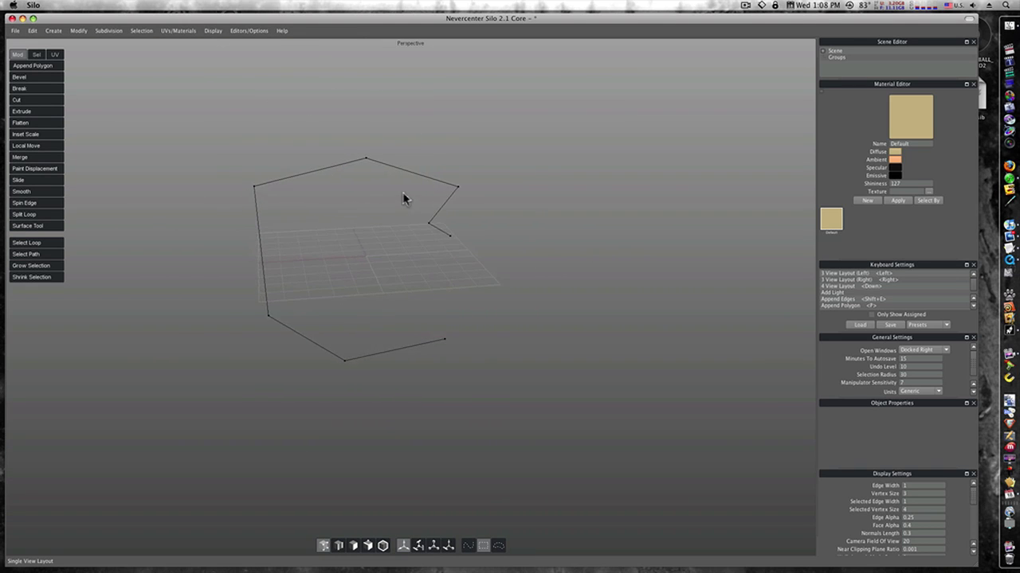
left_click(382, 547)
left_click(400, 470)
left_click_drag(349, 290, 430, 433)
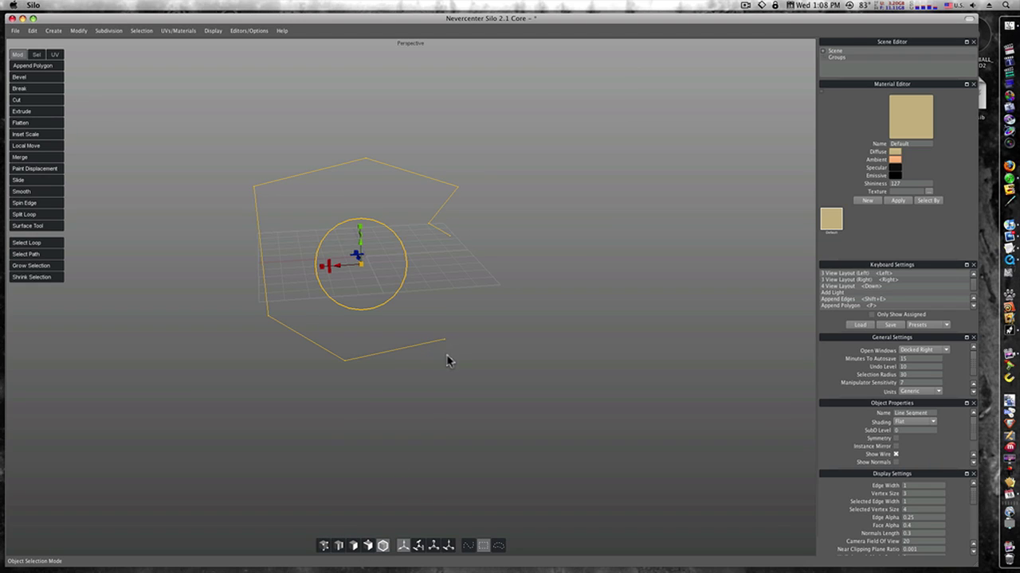
left_click(500, 414)
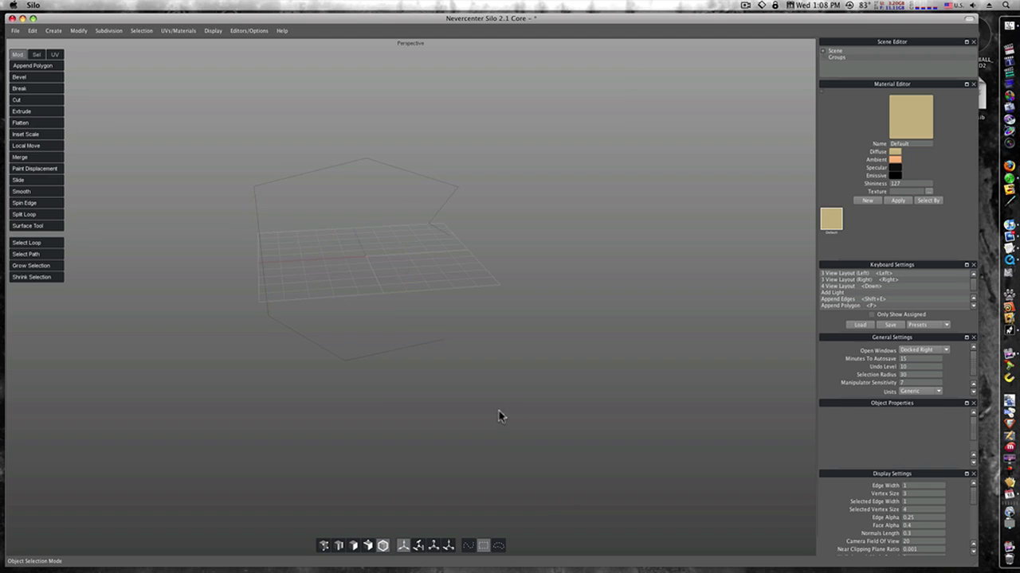
Create a circle with radius 0.25 and 10 sections, with Fill and Spokes turned off.
left_click(54, 31)
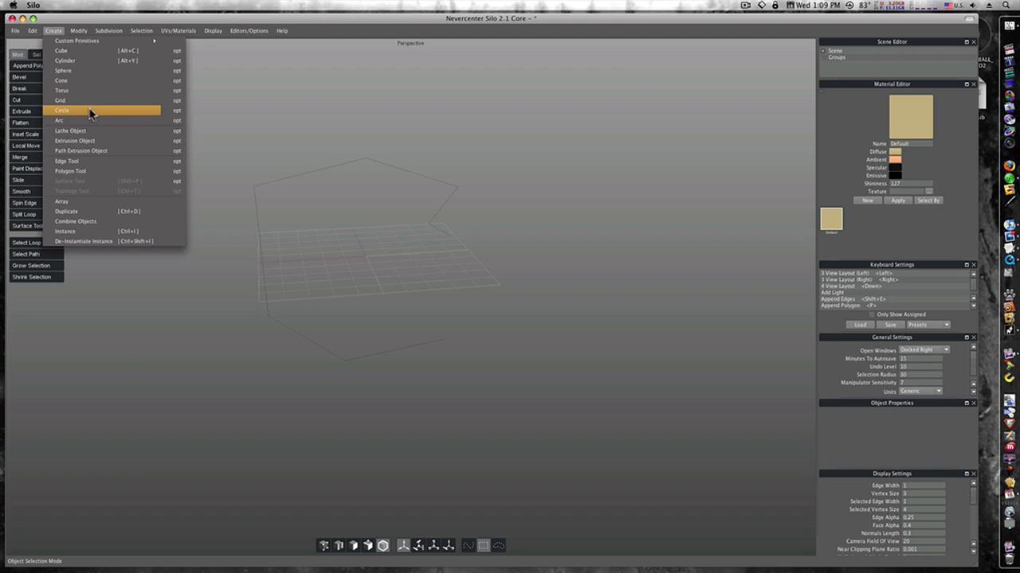
left_click(177, 110)
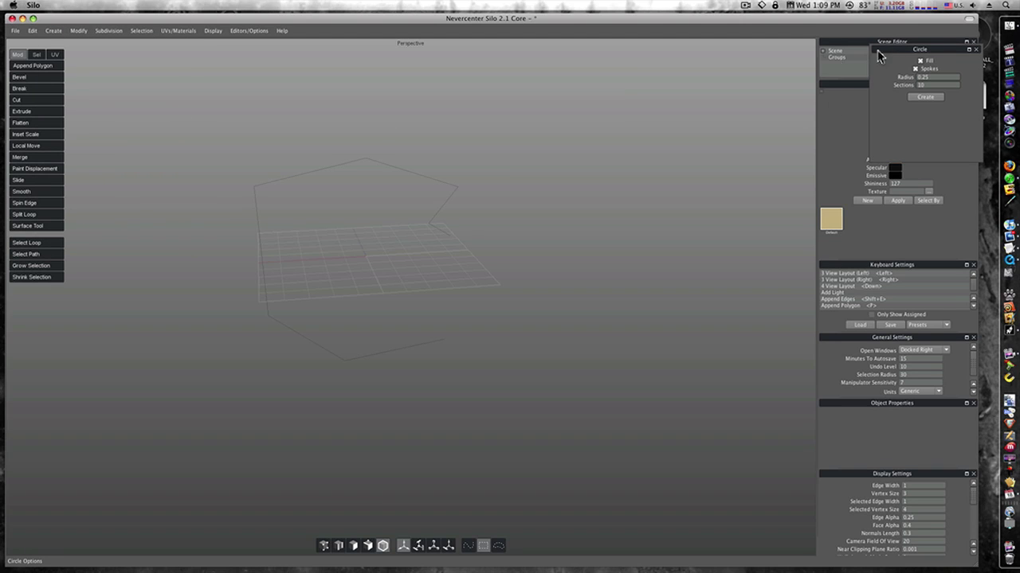
left_click_drag(878, 50, 408, 78)
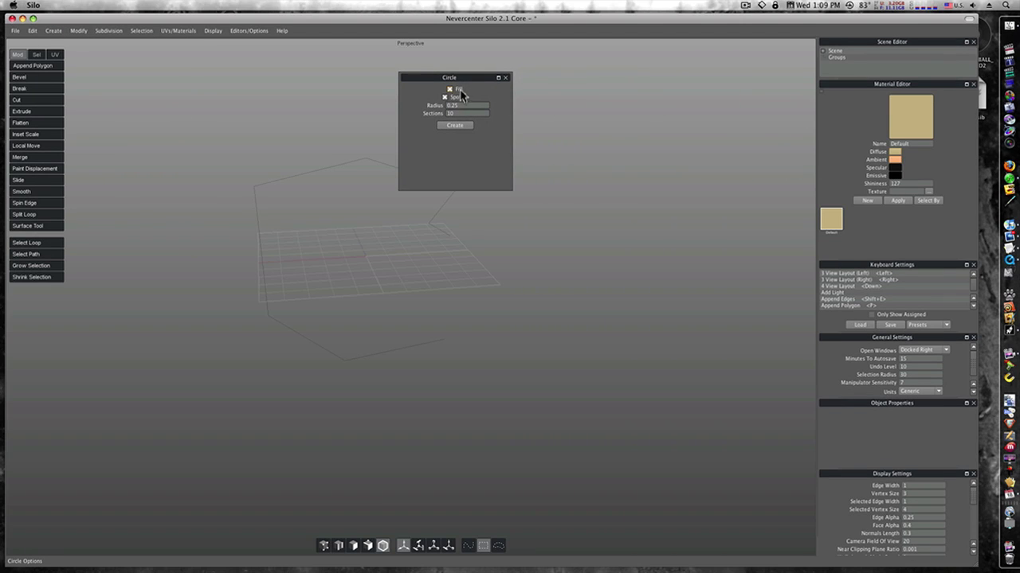
left_click(446, 97)
left_click(455, 125)
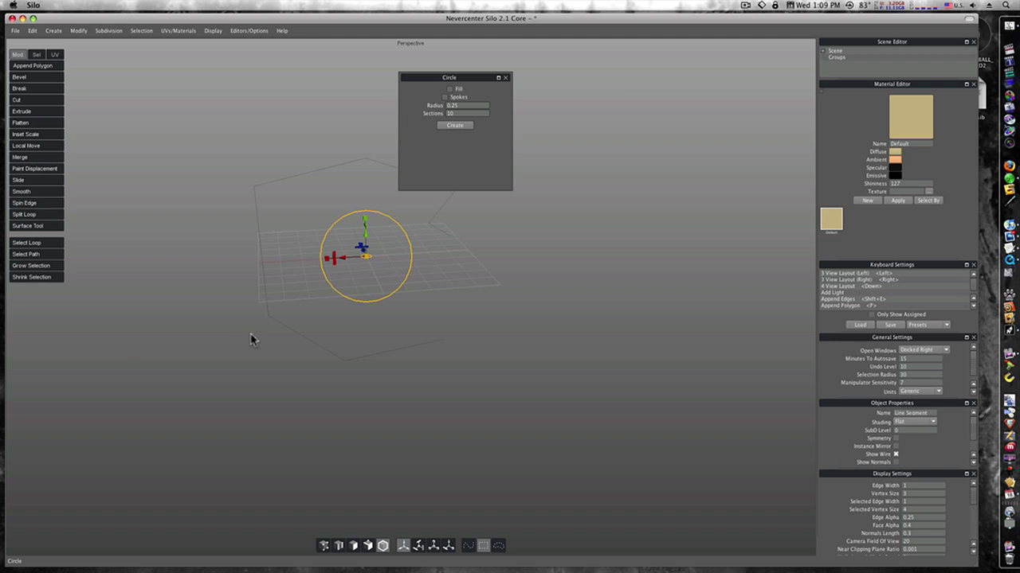
Move the new circle right and down toward the profile line.
left_click_drag(250, 340, 366, 188, "alt")
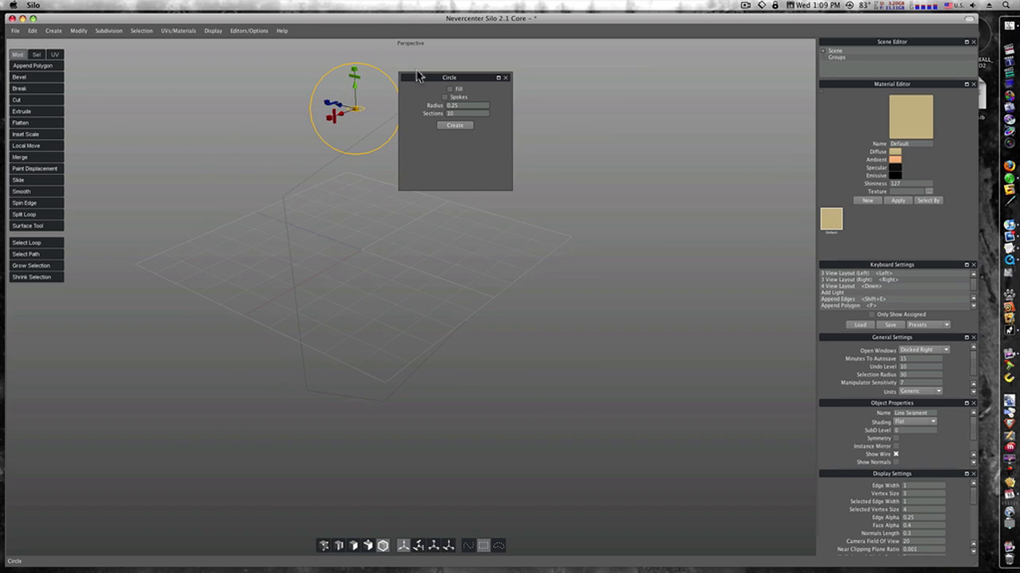
left_click_drag(421, 79, 679, 60)
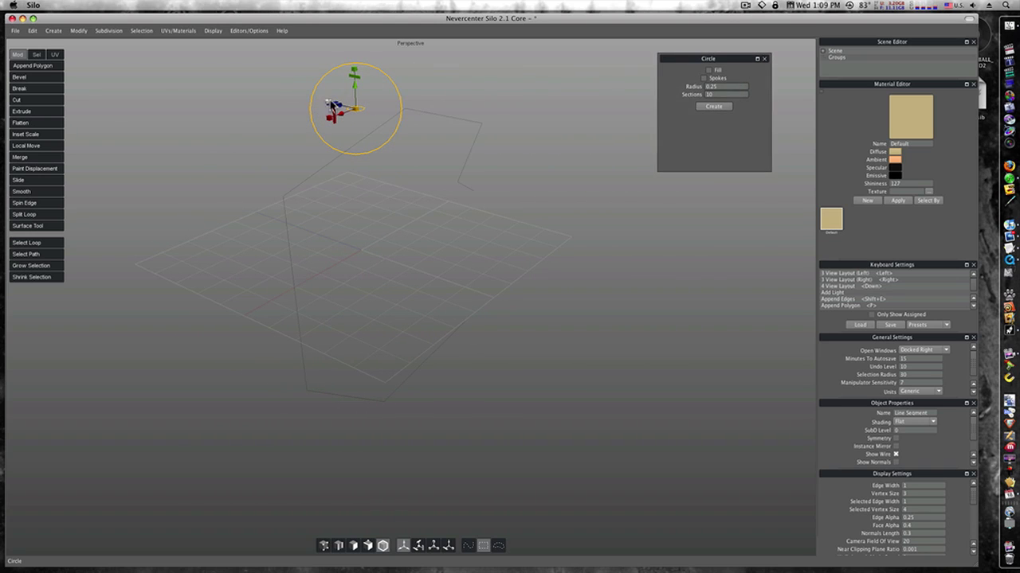
left_click_drag(338, 109, 404, 205)
middle_click_drag(446, 183, 414, 183)
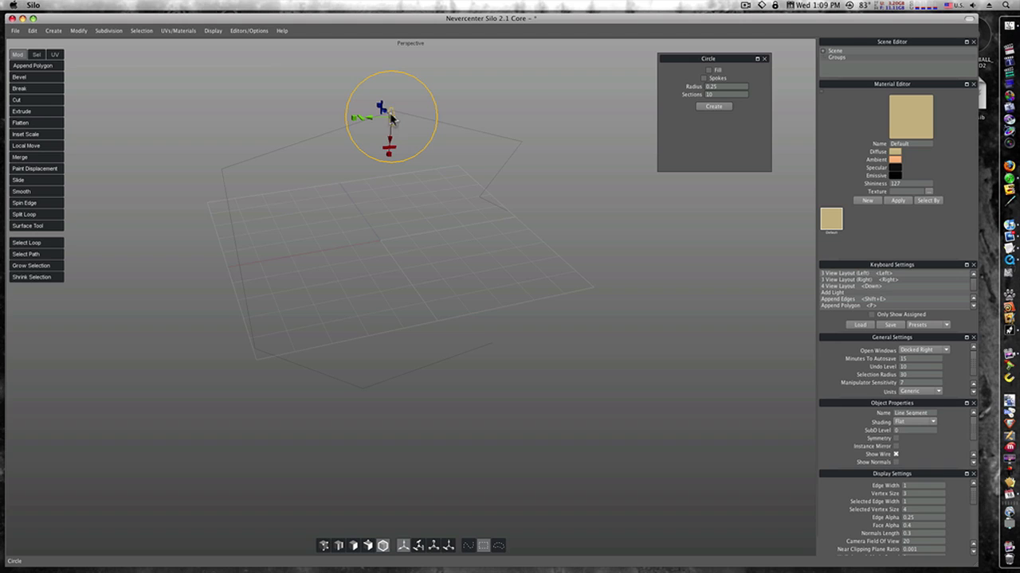
left_click_drag(387, 112, 423, 157)
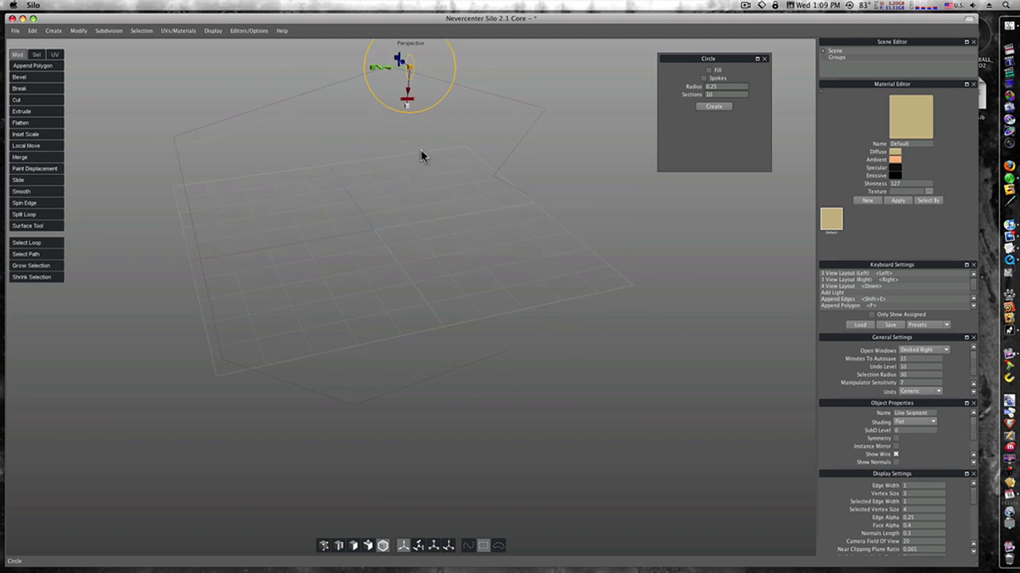
scroll(542, 173, "up", 5)
scroll(485, 402, "down", 3)
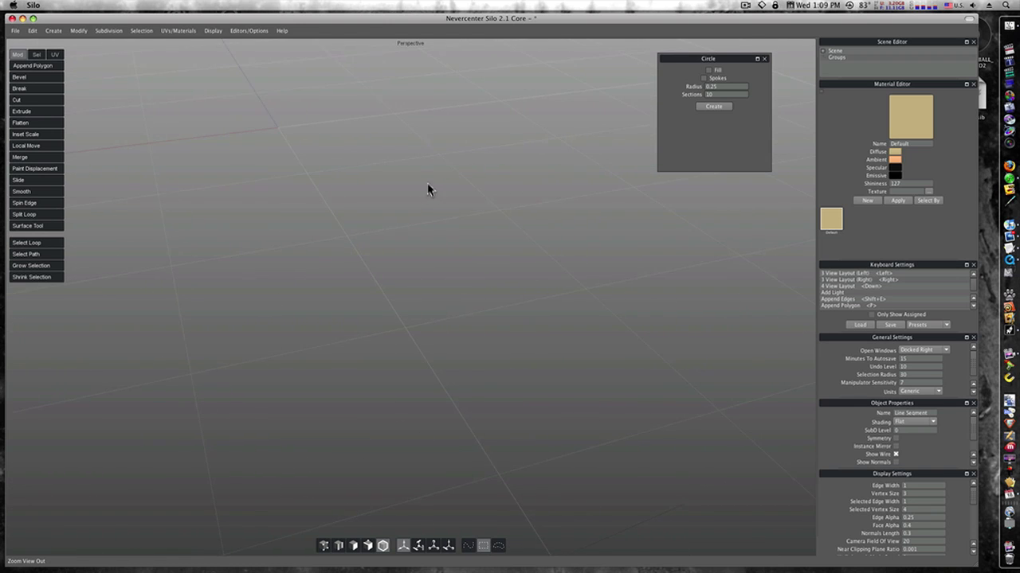
scroll(464, 255, "down", 6)
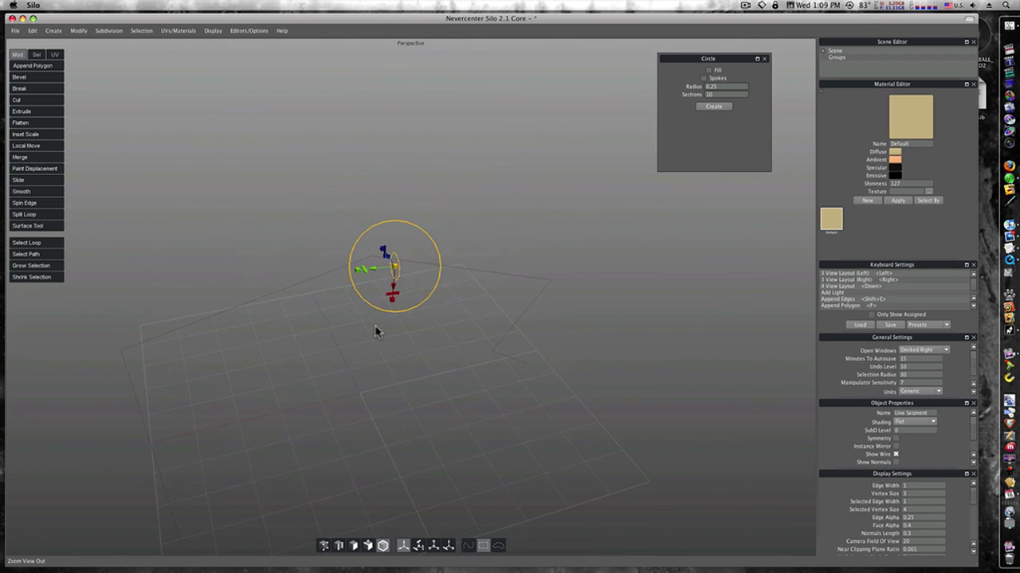
Slide the circle onto the profile line's corner, then select the circle and the profile path.
middle_click_drag(376, 331, 433, 257)
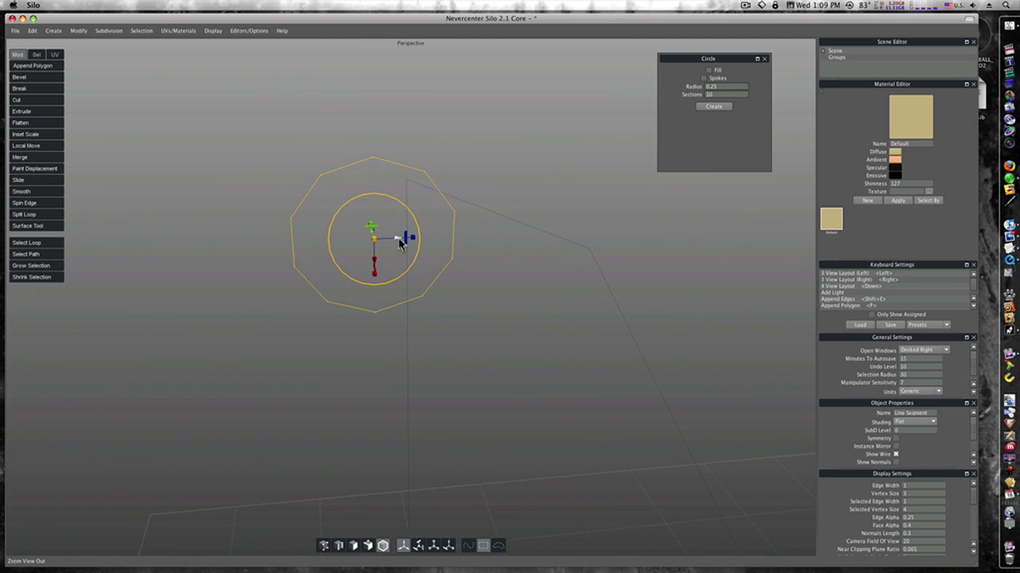
left_click_drag(400, 243, 613, 325)
middle_click_drag(487, 367, 555, 295)
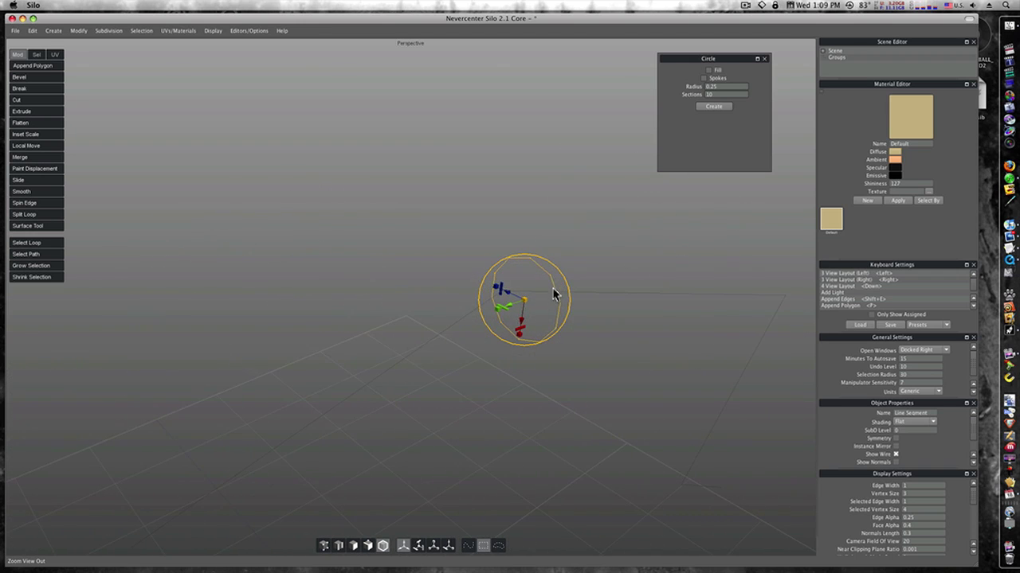
left_click(558, 283)
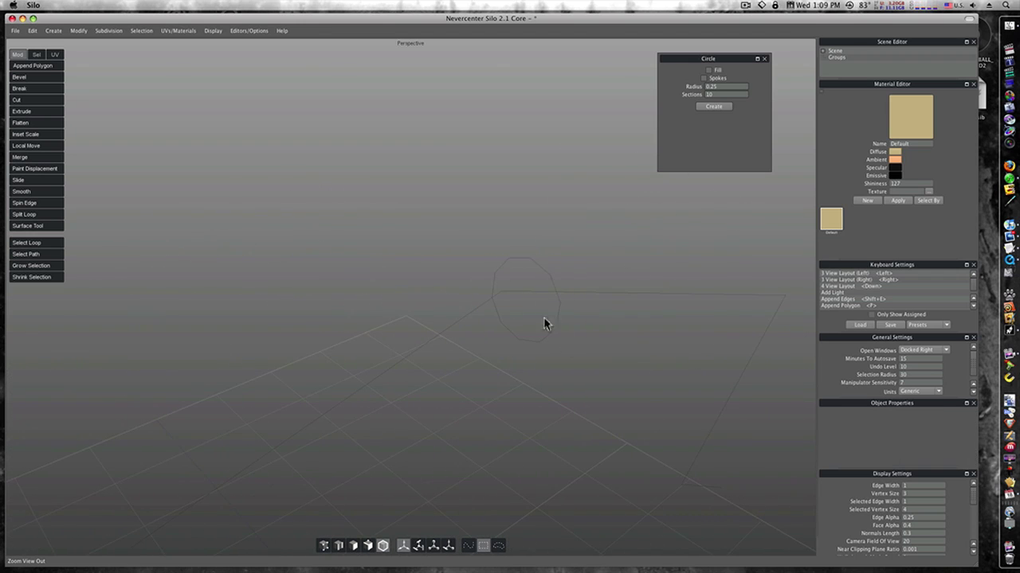
middle_click_drag(576, 371, 504, 351)
left_click(470, 281)
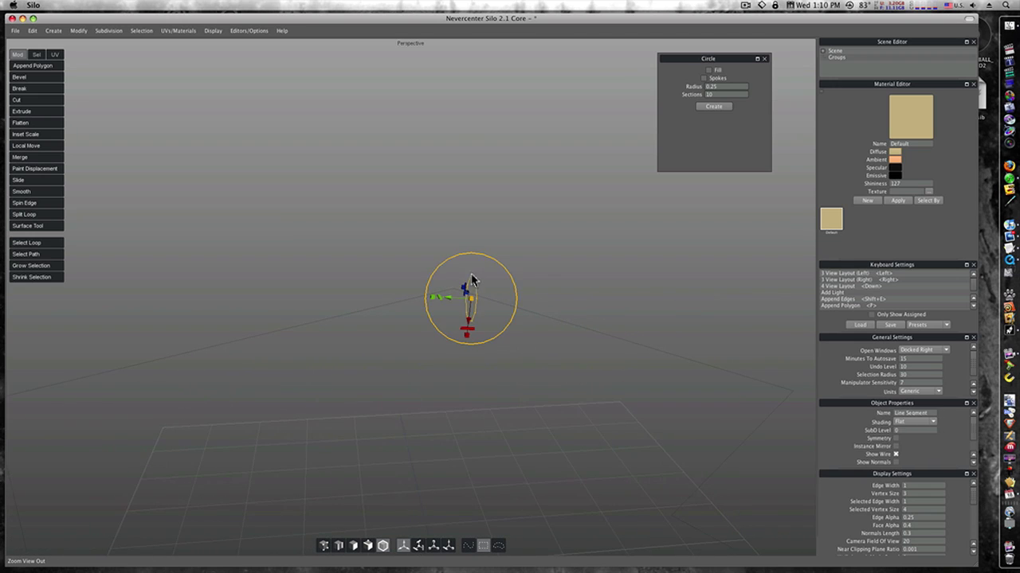
left_click(572, 327, "shift")
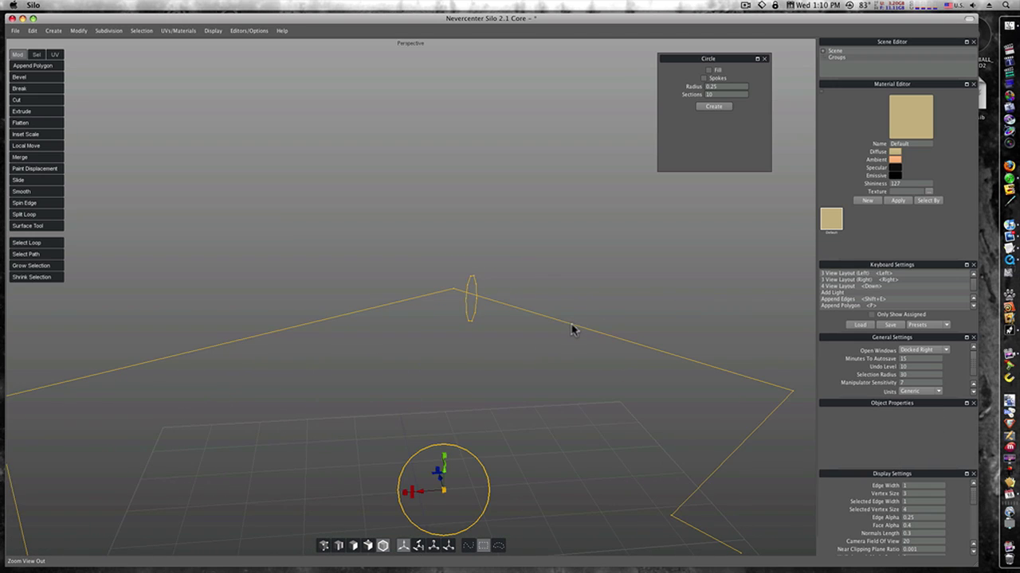
Sweep the circle along the profile line with Path Extrusion into a thick tube.
left_click(54, 31)
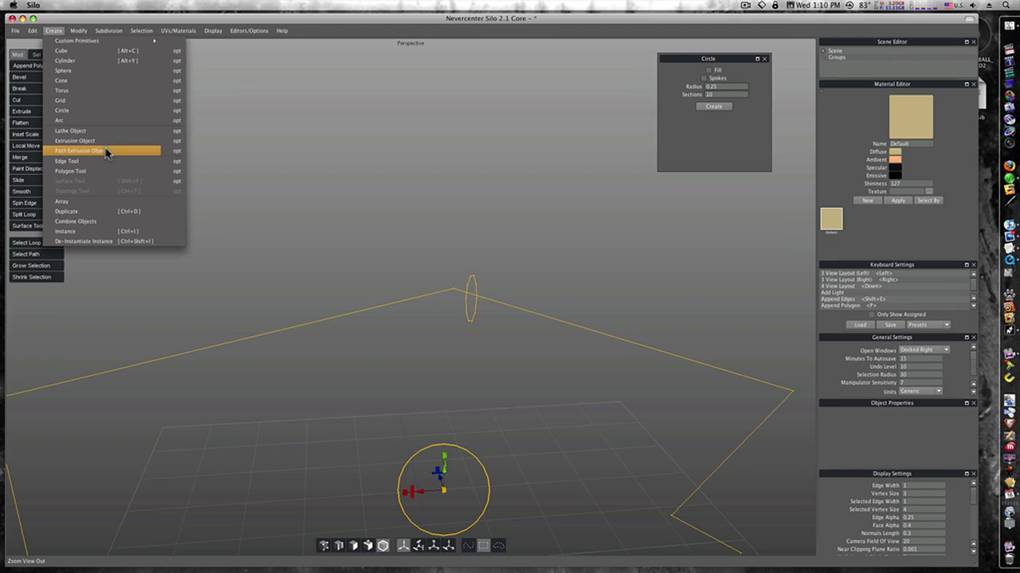
left_click(177, 151)
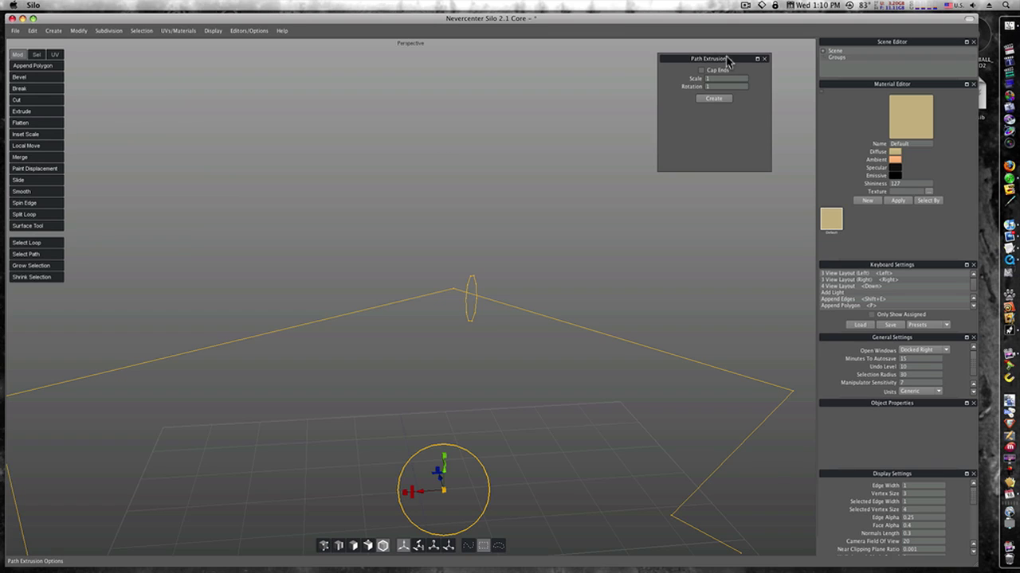
left_click_drag(726, 59, 486, 56)
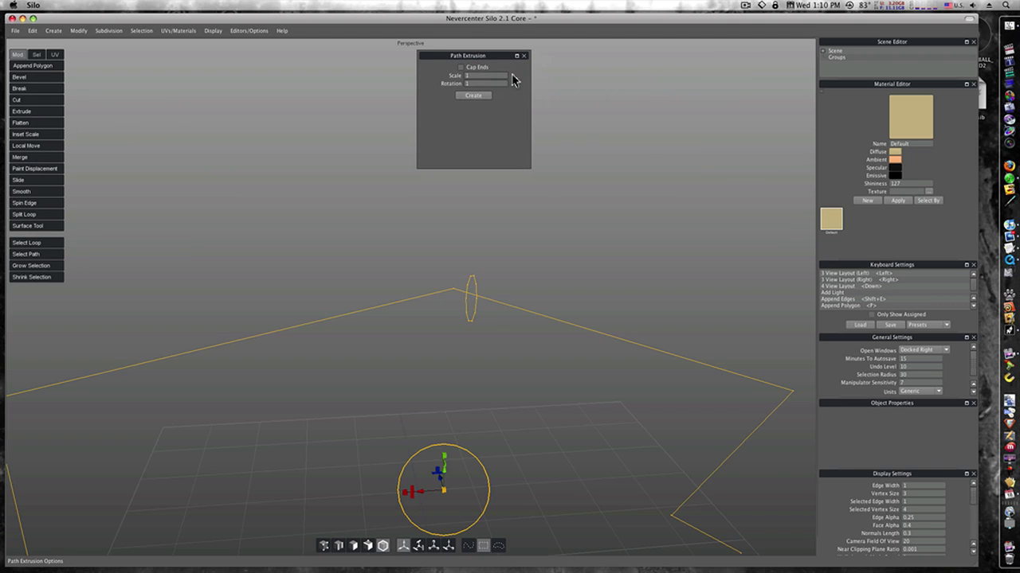
left_click(477, 95)
scroll(470, 395, "down", 5)
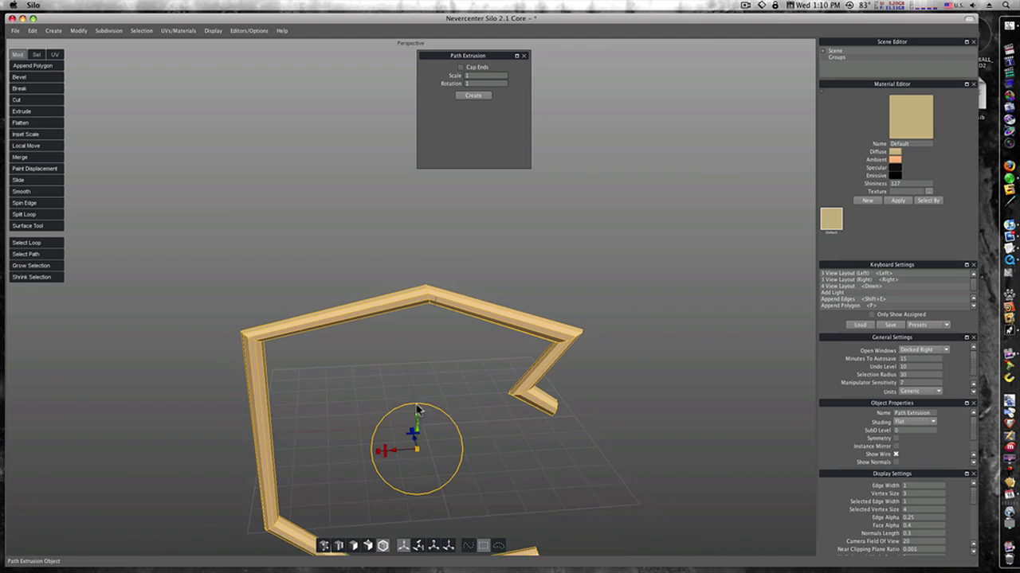
right_click_drag(470, 395, 512, 399)
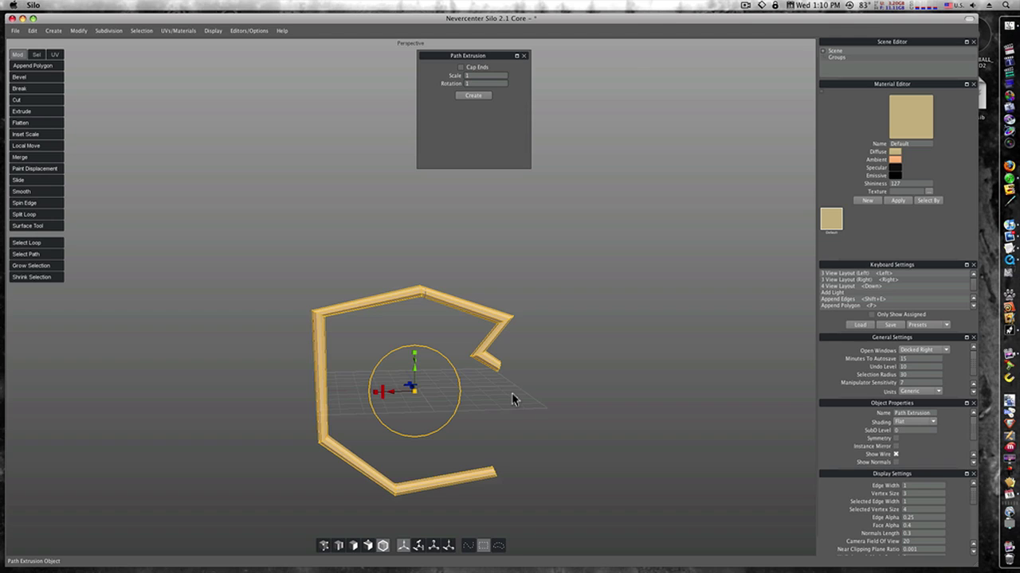
left_click(54, 30)
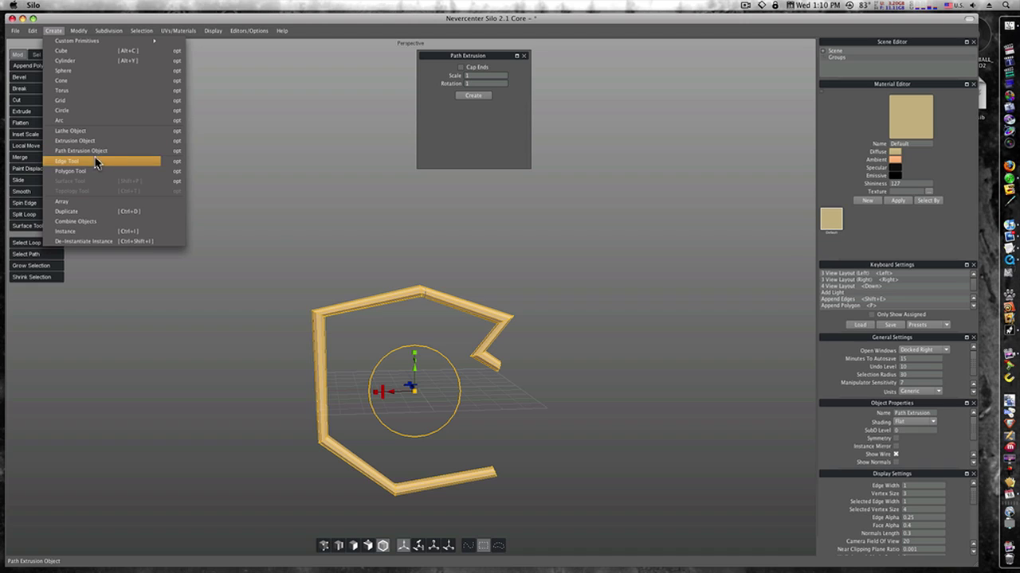
left_click(294, 244)
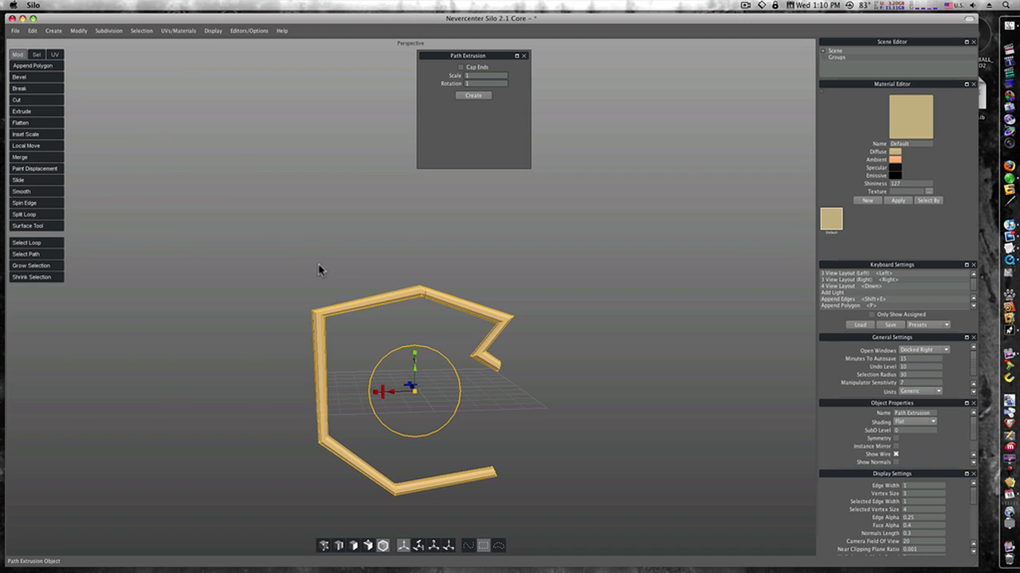
In a maximized Front view, draw a four-cornered square face with the Polygon Tool.
key("Down")
key("Up")
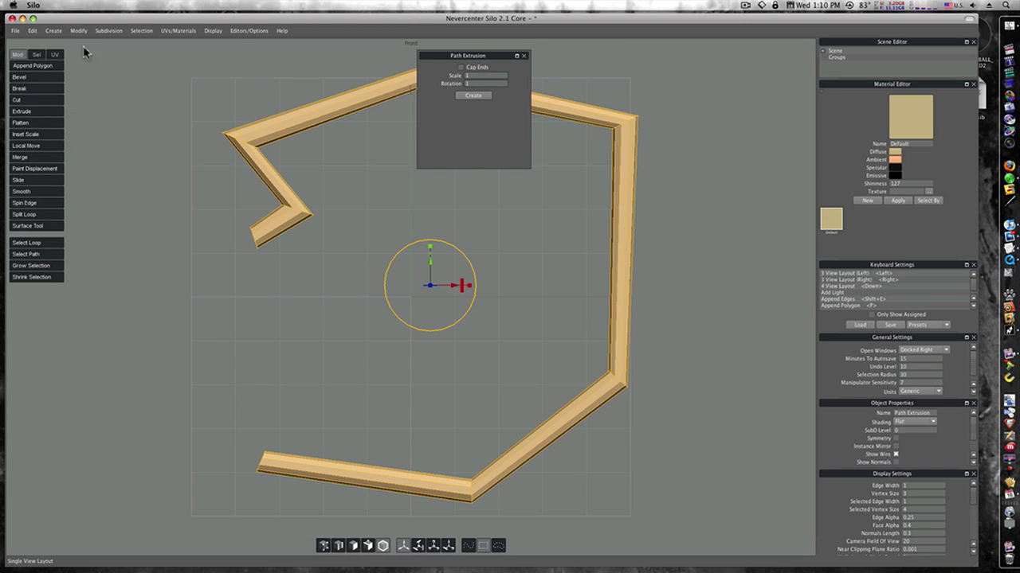
left_click(525, 56)
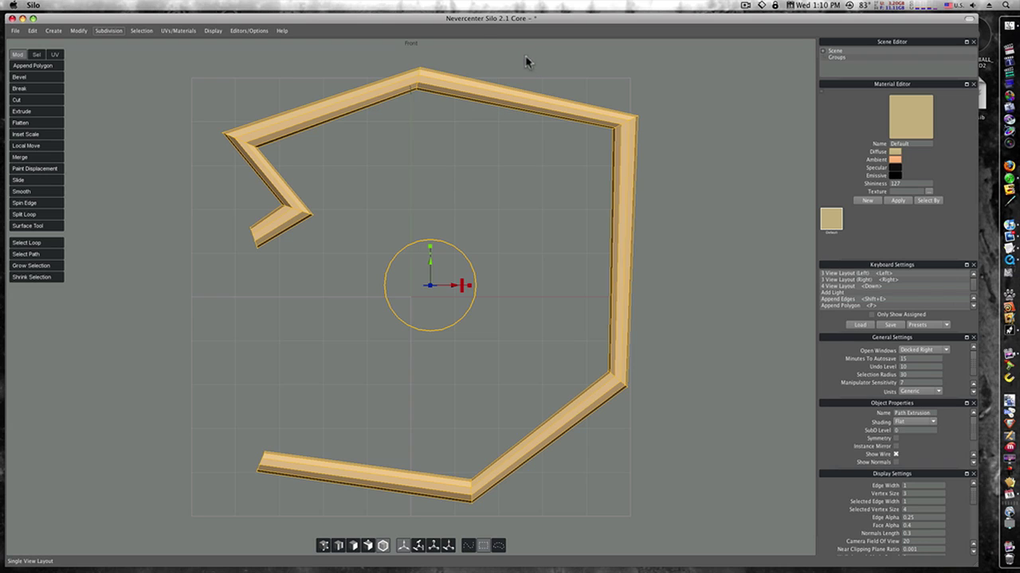
left_click(54, 30)
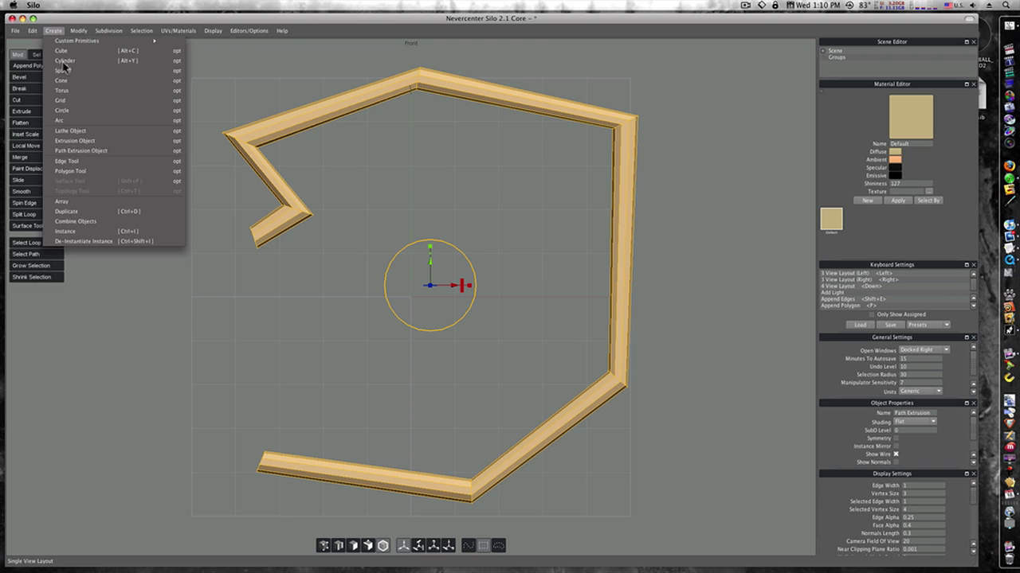
left_click(95, 171)
left_click(359, 205)
left_click(521, 208)
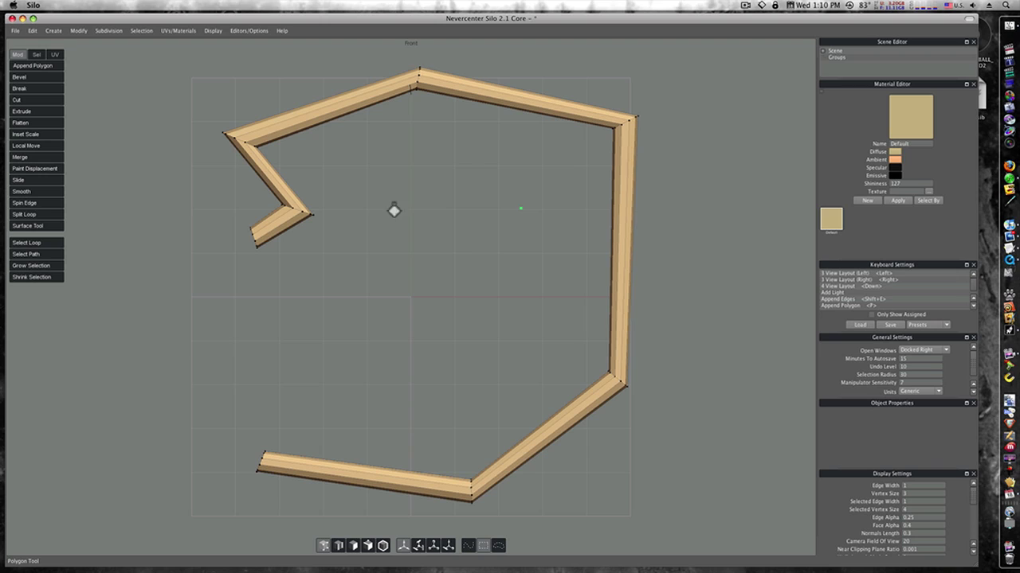
left_click(360, 327)
left_click(529, 334)
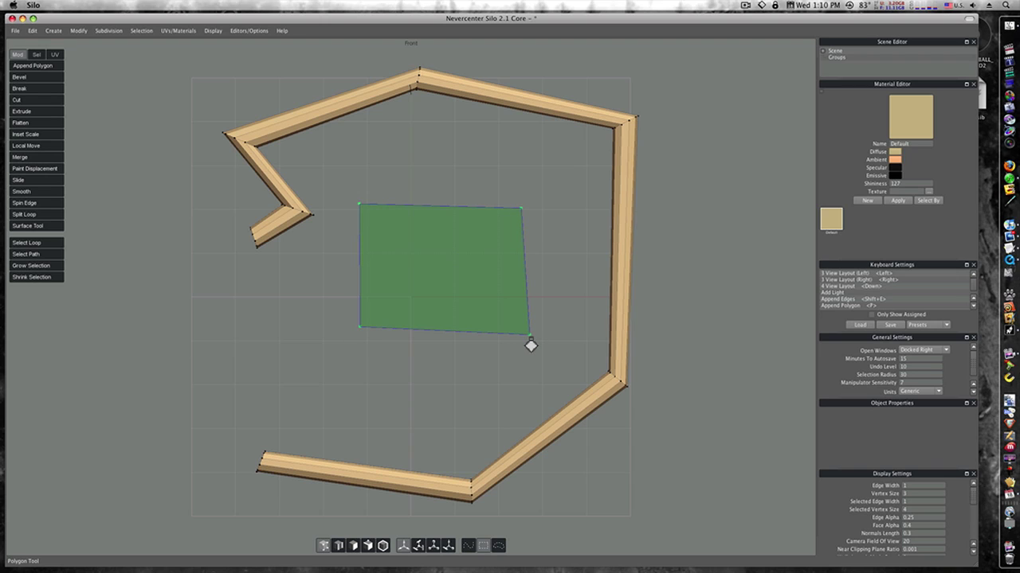
key("Return")
Draw a six-sided arrow-shaped face to the left of the square.
left_click(273, 342)
left_click(192, 321)
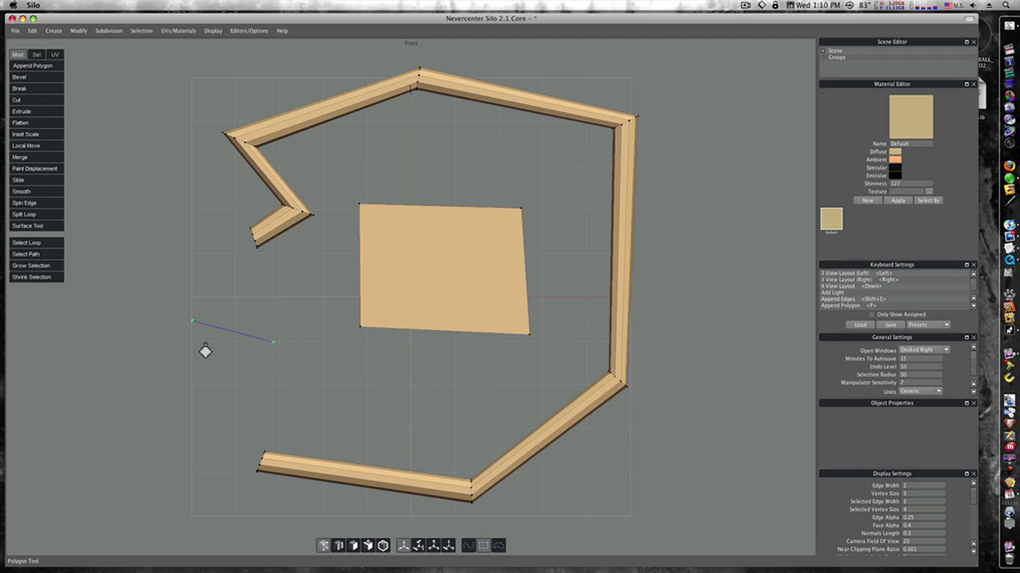
left_click(253, 403)
left_click(432, 426)
left_click(437, 403)
left_click(305, 309)
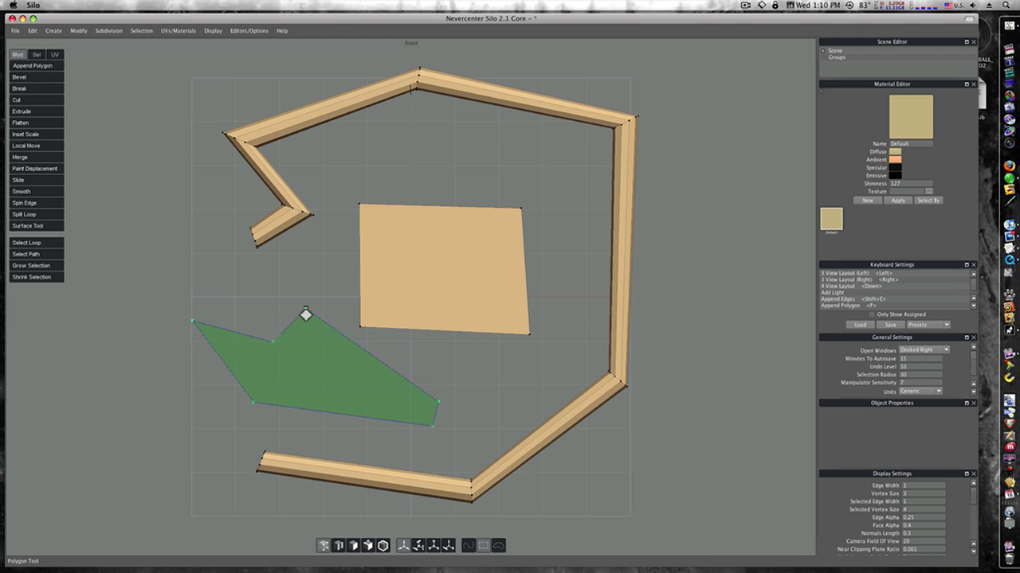
key("Return")
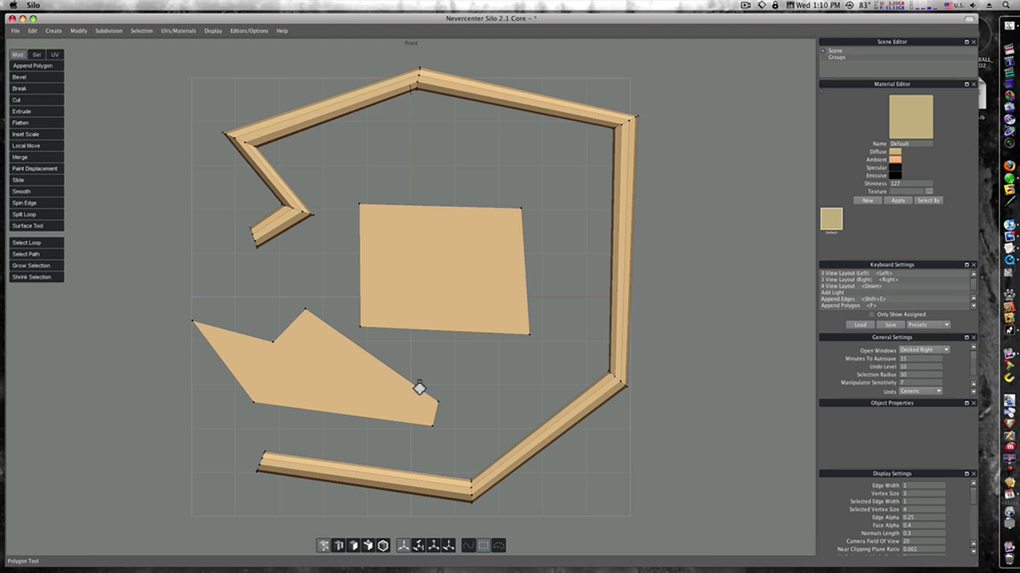
Draw a polygon linking the arrow's vertices to the square's corners.
left_click(361, 327)
left_click(437, 402)
left_click(305, 309)
left_click(360, 206)
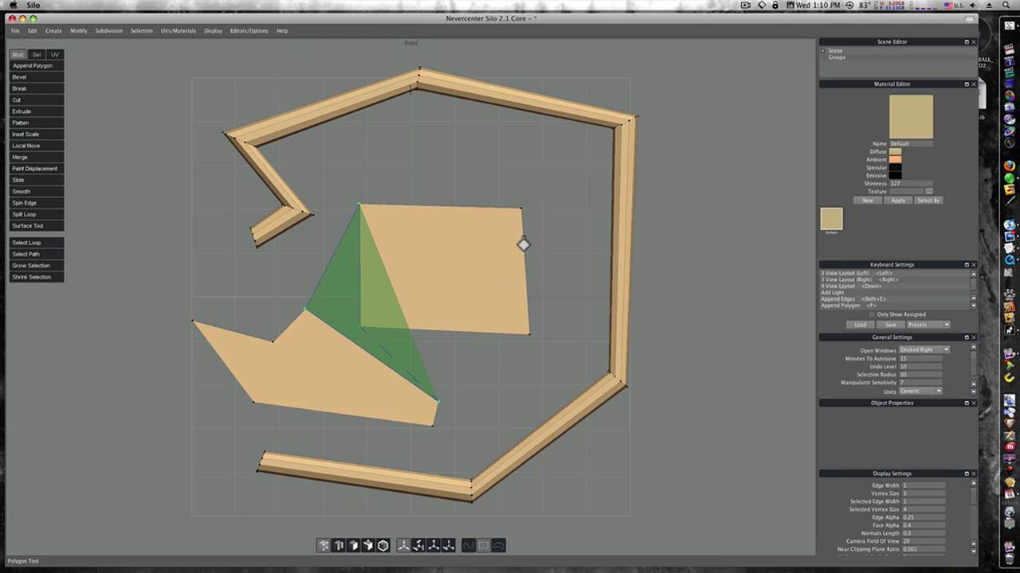
left_click(521, 209)
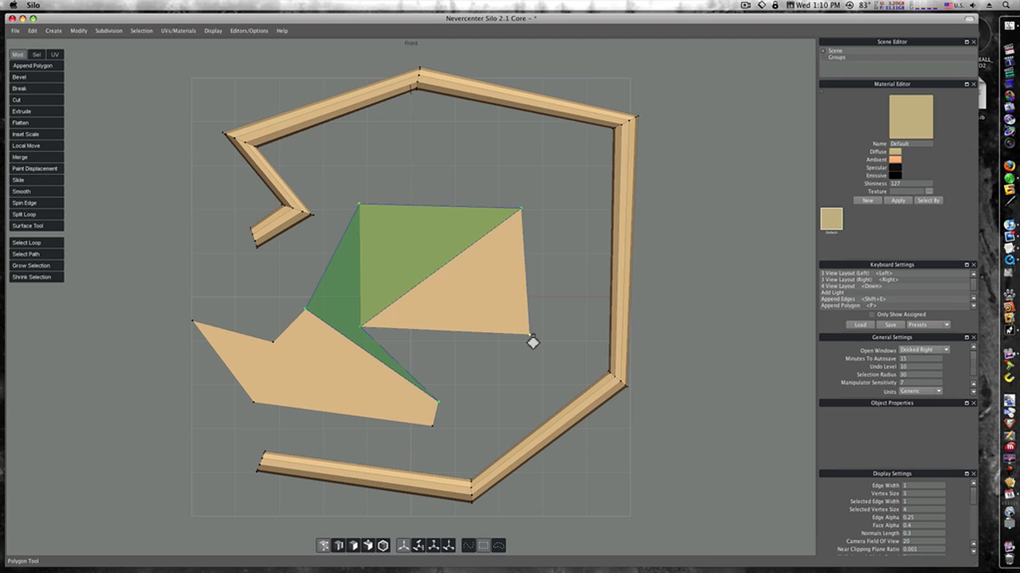
left_click(529, 336)
key("Return")
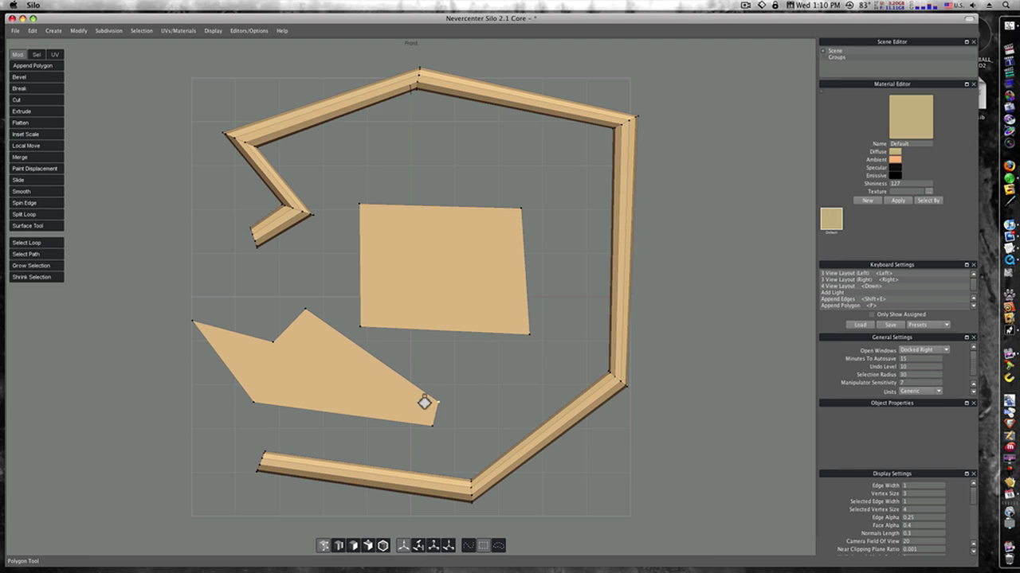
Add two triangular faces joining the arrow's corner to the square's lower vertices.
left_click(437, 403)
left_click(360, 327)
left_click(530, 335)
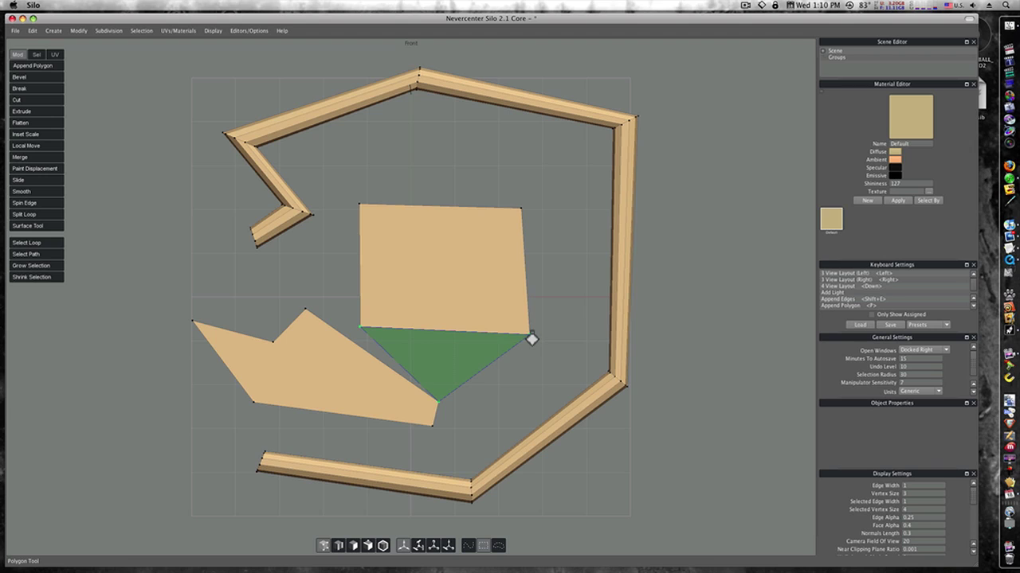
key("Return")
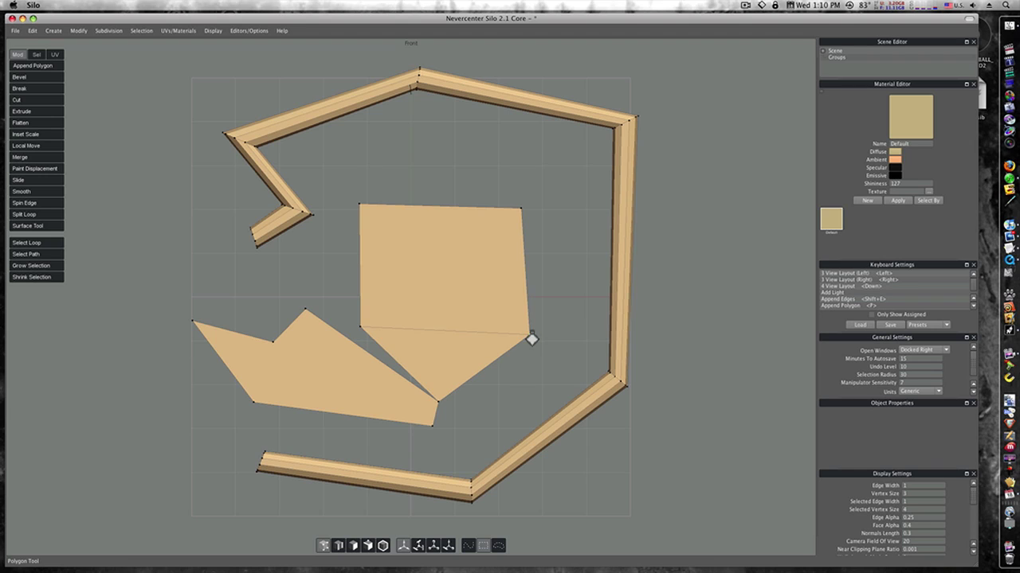
left_click(361, 328)
left_click(439, 400)
key("Return")
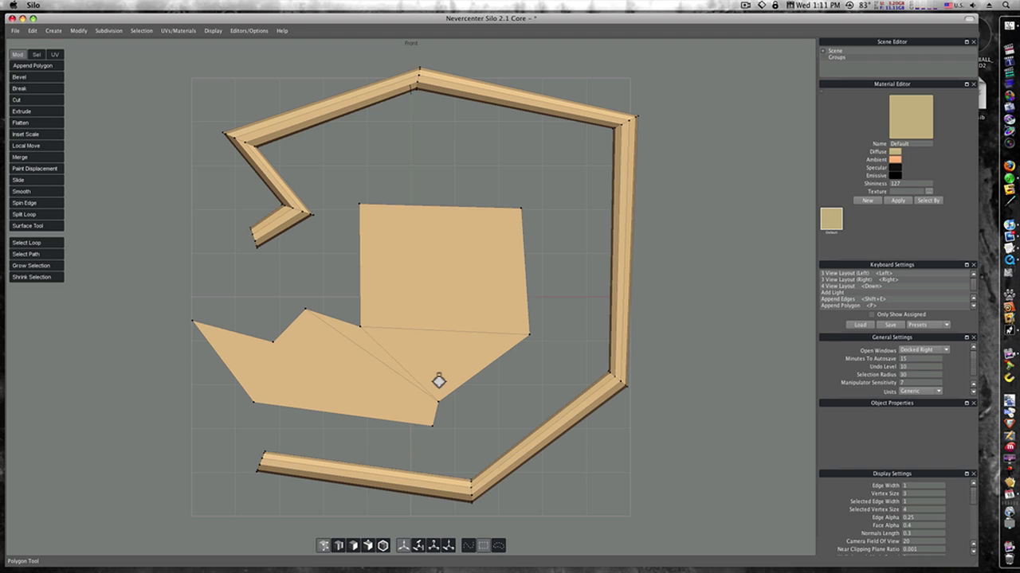
Start a new scene from the File menu, discarding the current model without saving.
key("space")
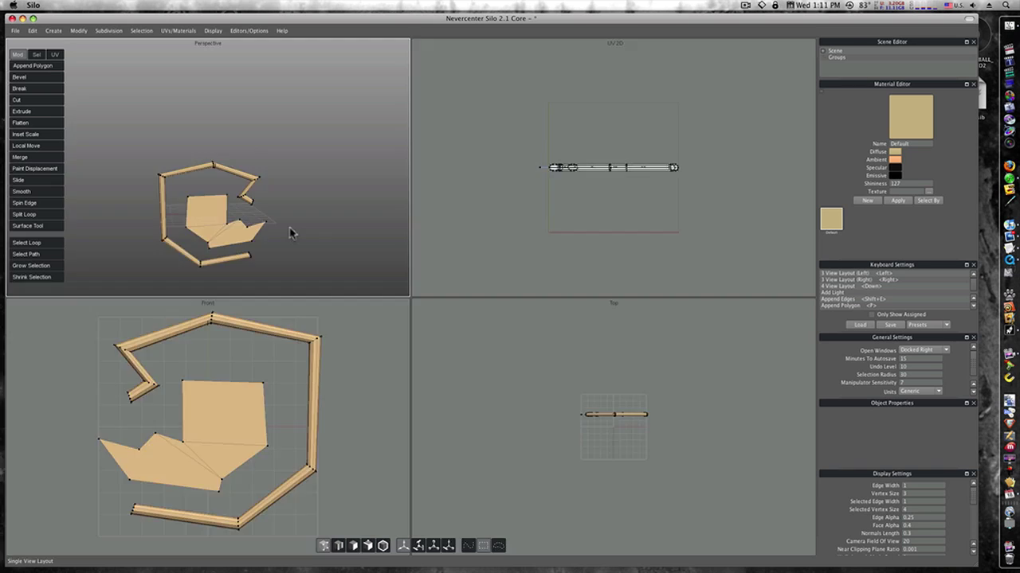
key("space")
middle_click_drag(364, 290, 355, 319)
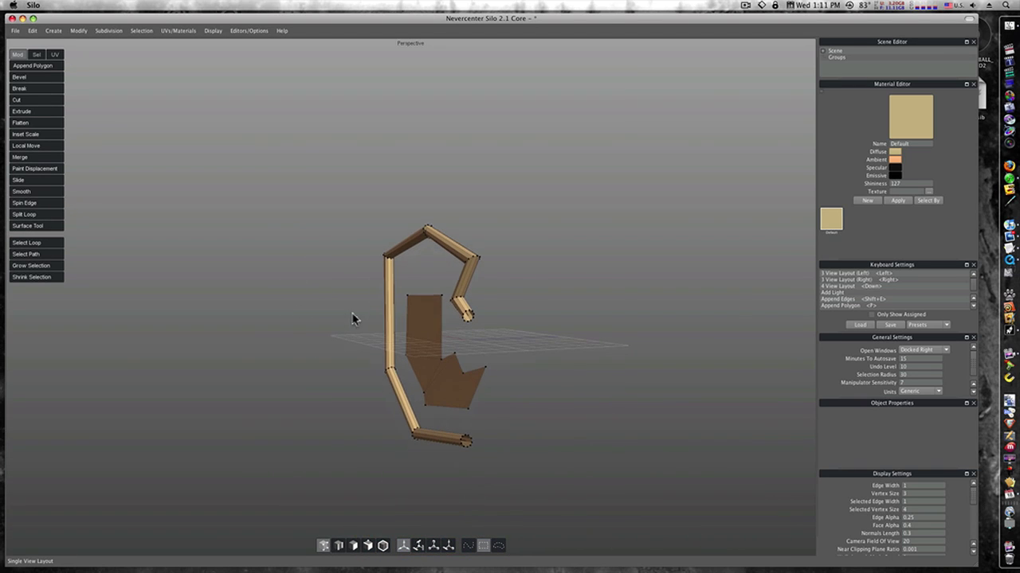
left_click(17, 31)
left_click(17, 31)
left_click(17, 31)
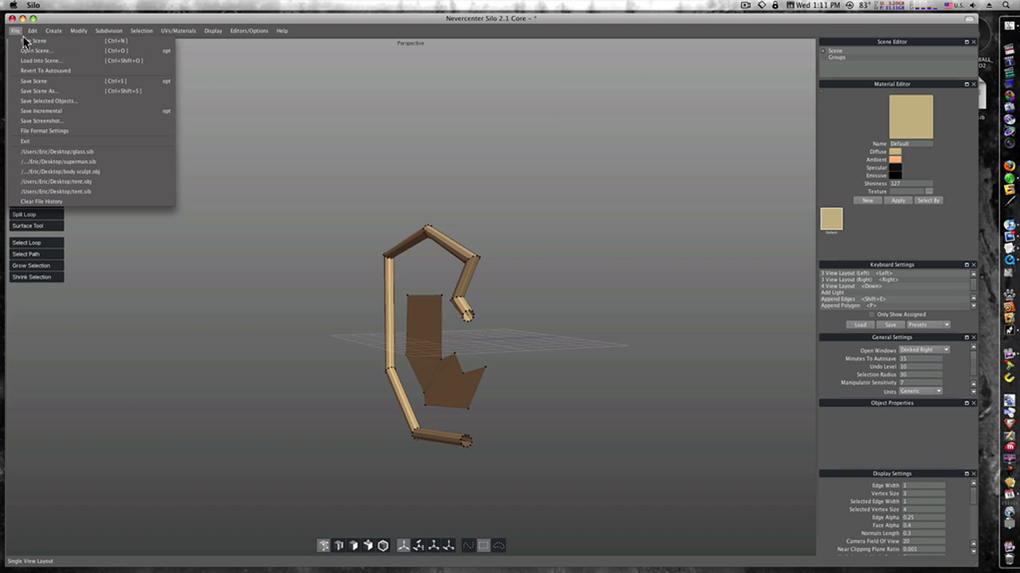
left_click(25, 41)
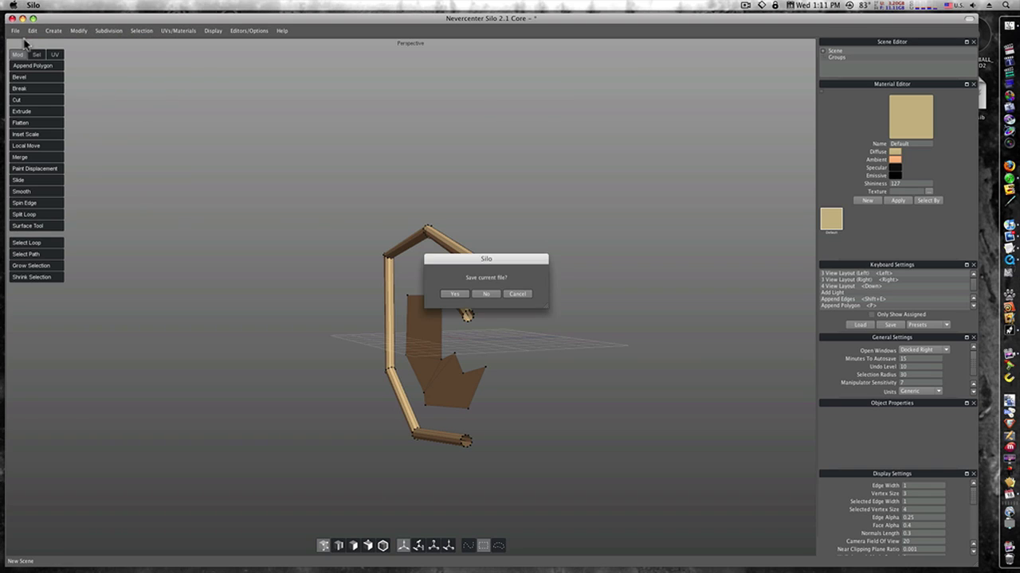
left_click(482, 294)
scroll(455, 309, "up", 10)
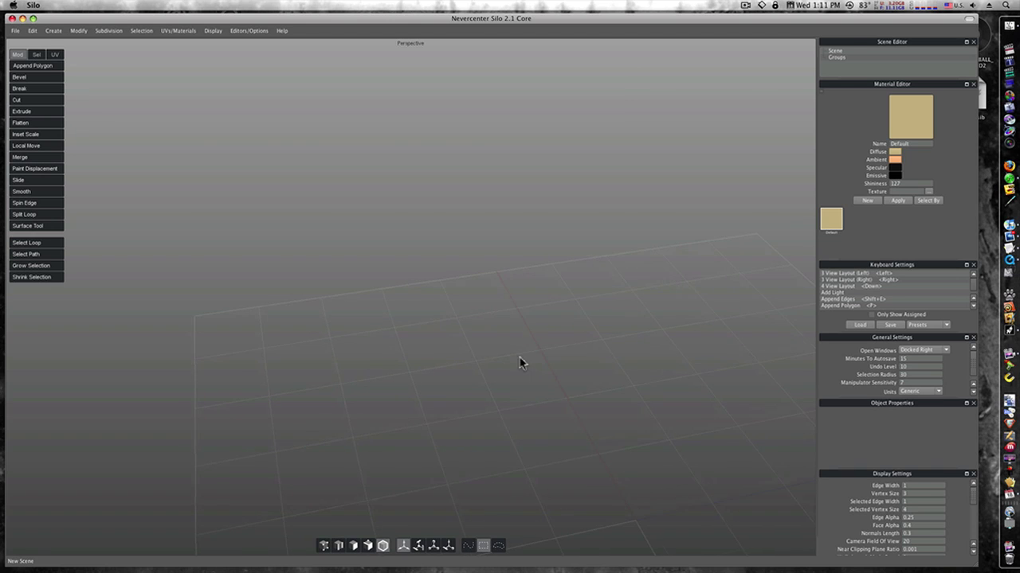
Create a radius 1 sphere with 12 sections and 6 height sections, then zoom out.
left_click(55, 31)
mouse_move(57, 40)
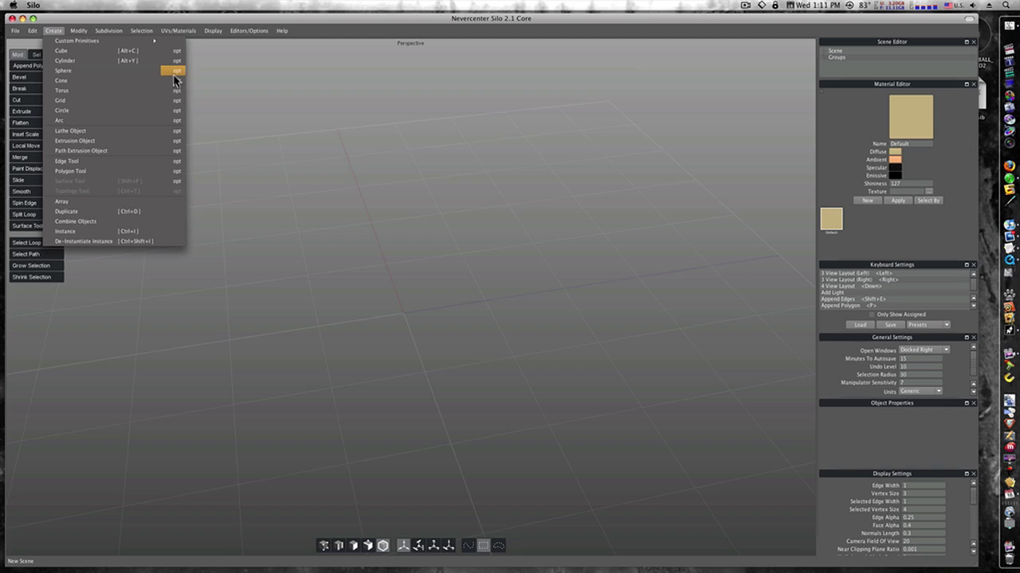
left_click(176, 70)
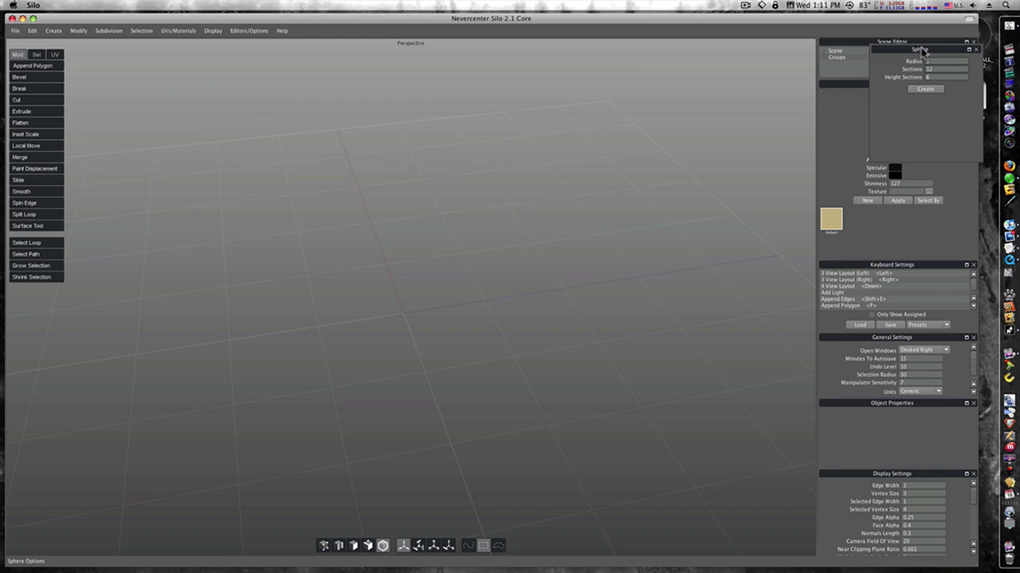
left_click_drag(922, 52, 250, 82)
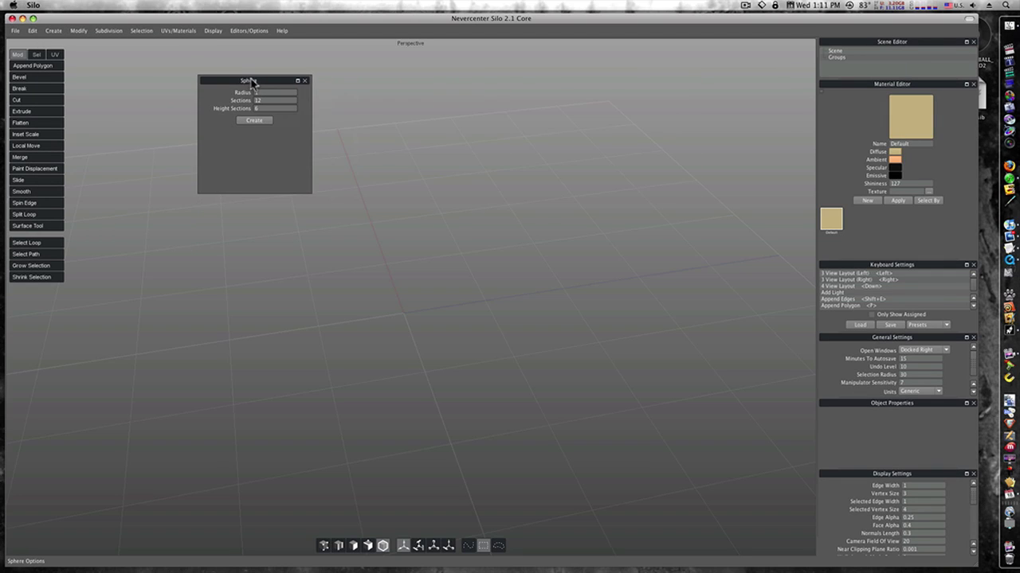
left_click(263, 121)
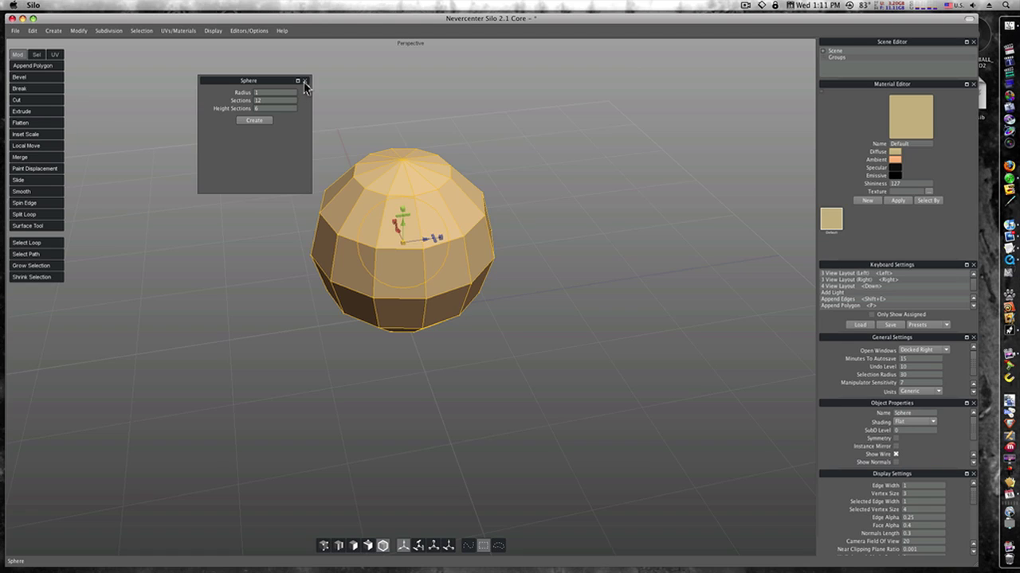
left_click(304, 82)
right_click_drag(403, 245, 203, 239, "alt")
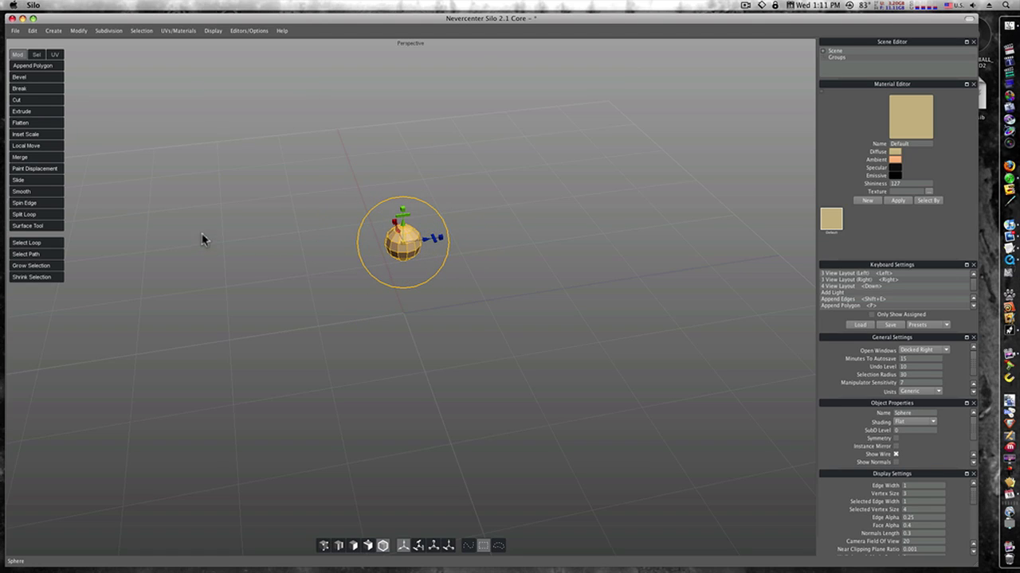
Create a filled, spoked ten-section circle scaled into a large disc, then select the sphere and disc.
left_click(54, 31)
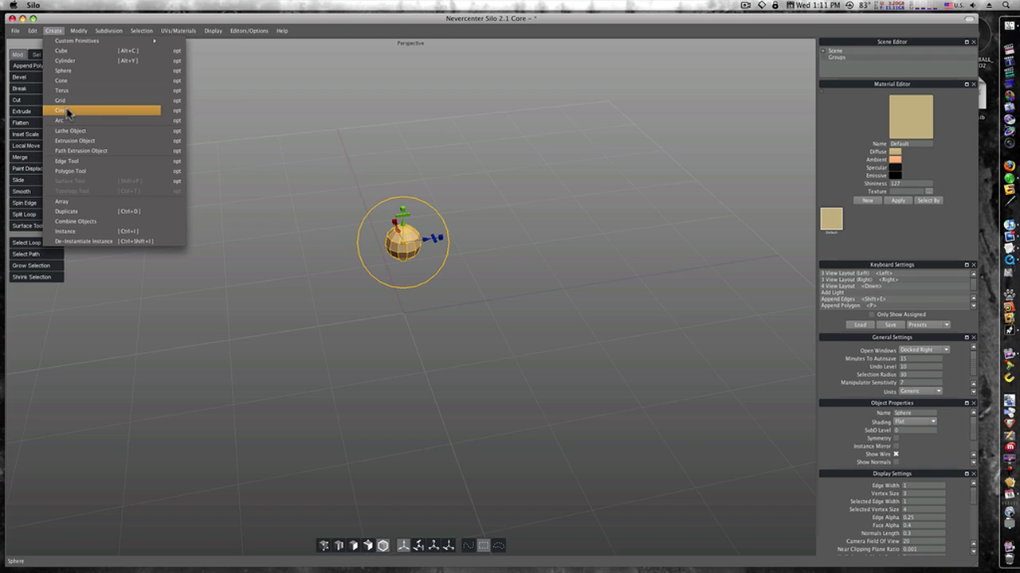
left_click(172, 112)
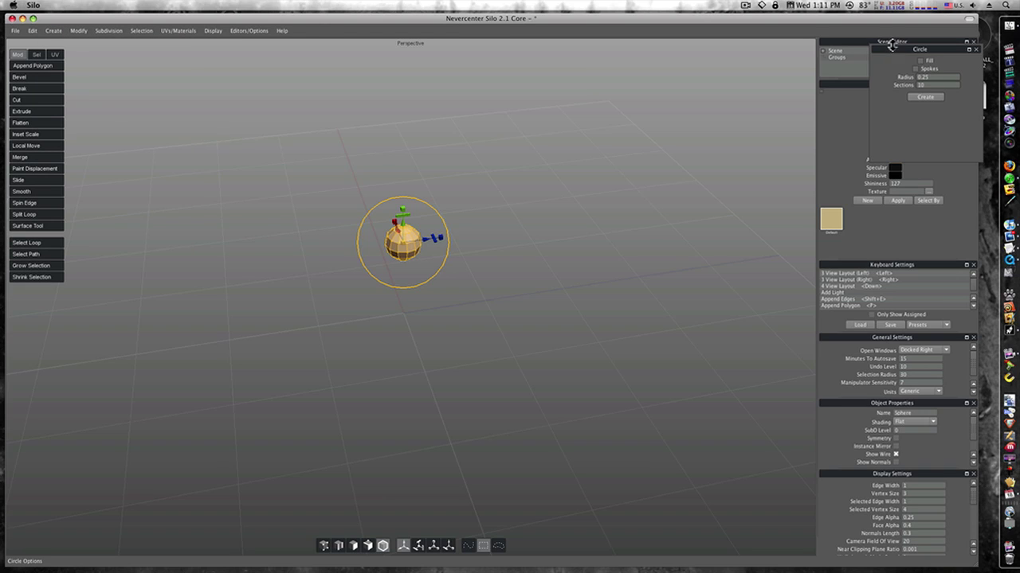
left_click_drag(921, 49, 296, 93)
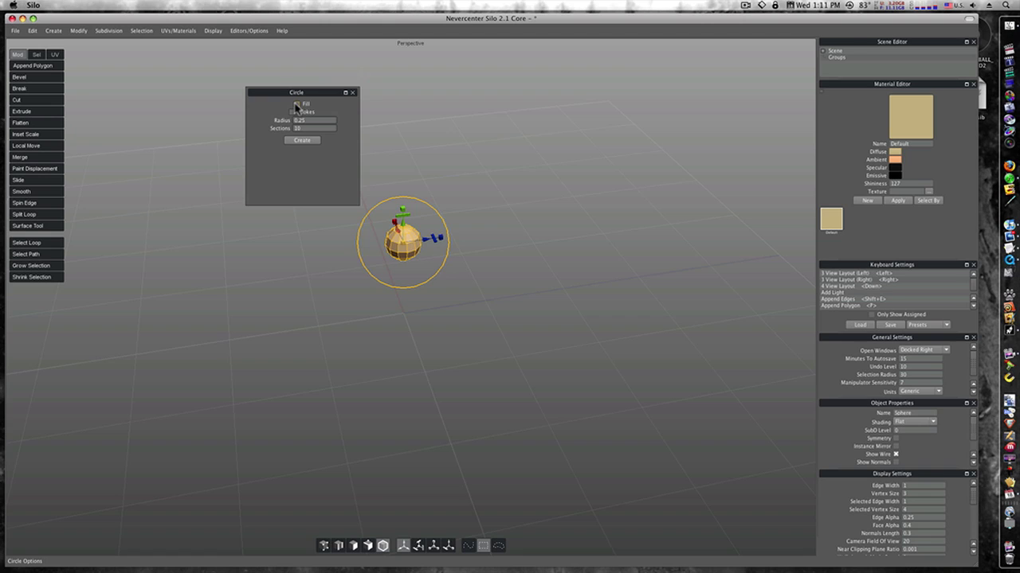
left_click(293, 112)
left_click(295, 140)
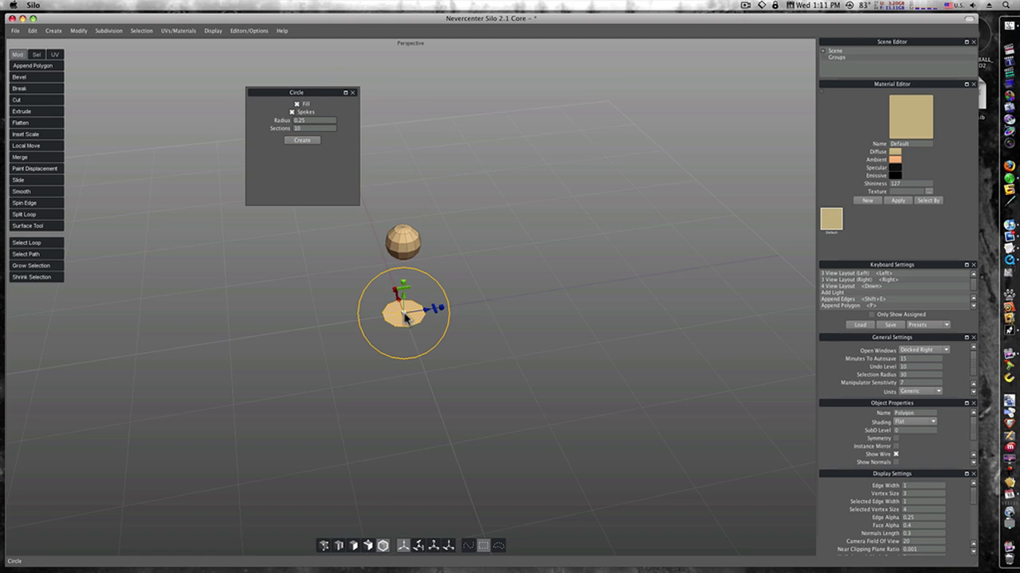
left_click_drag(405, 317, 915, 326)
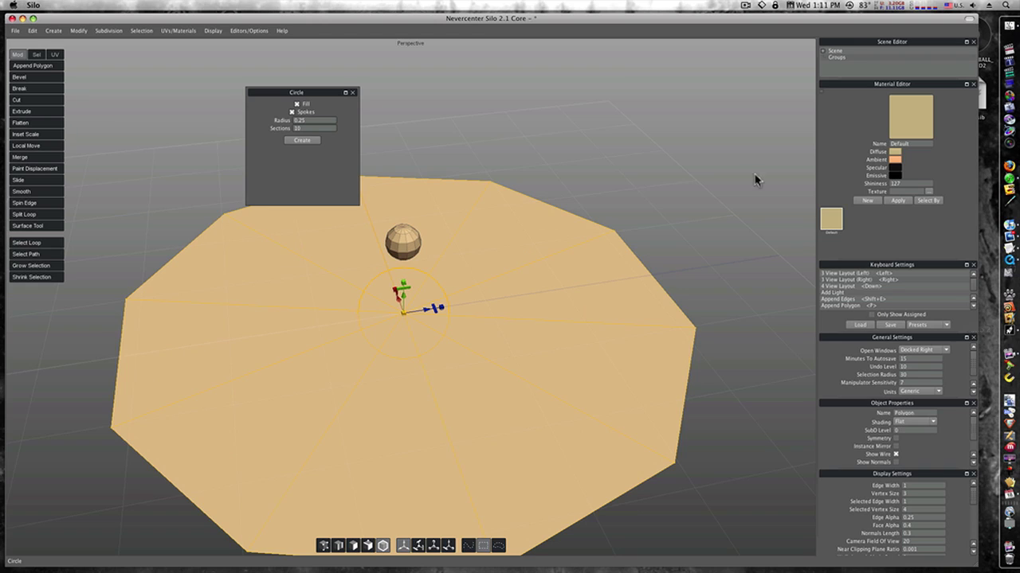
left_click(635, 129)
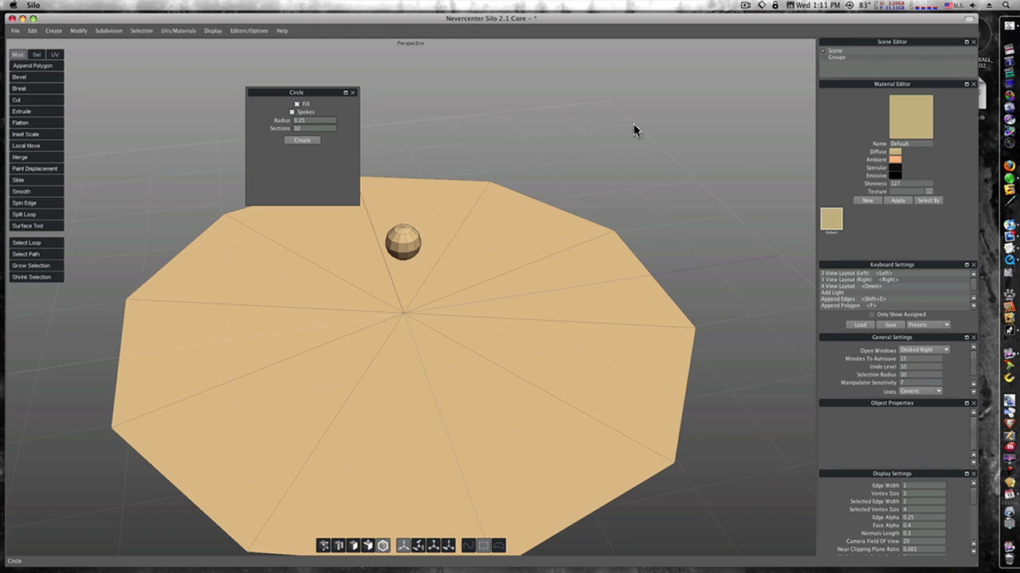
left_click(350, 93)
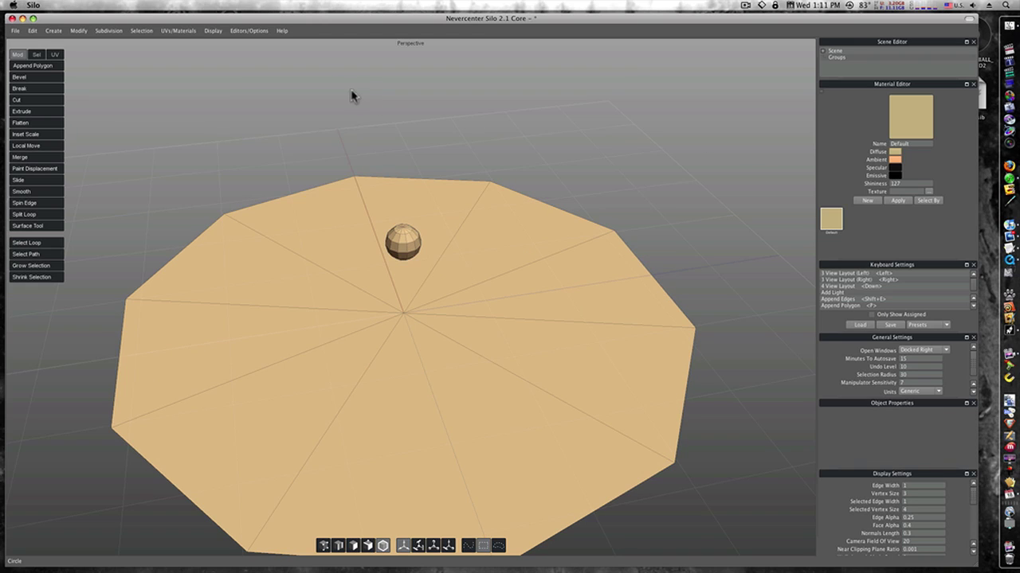
left_click(400, 240)
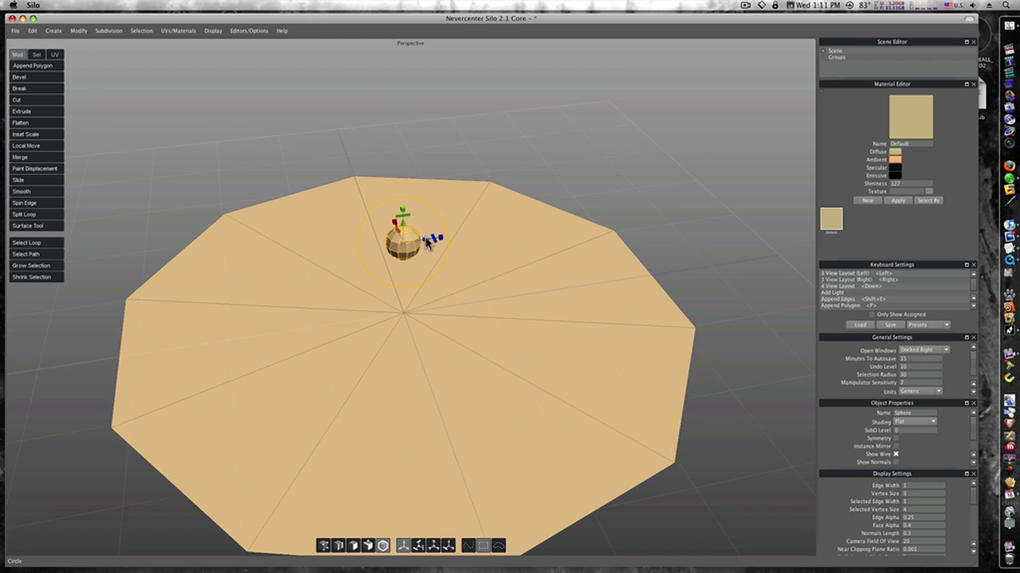
left_click(498, 252, "shift")
Array the sphere onto the disc's vertices.
left_click(54, 31)
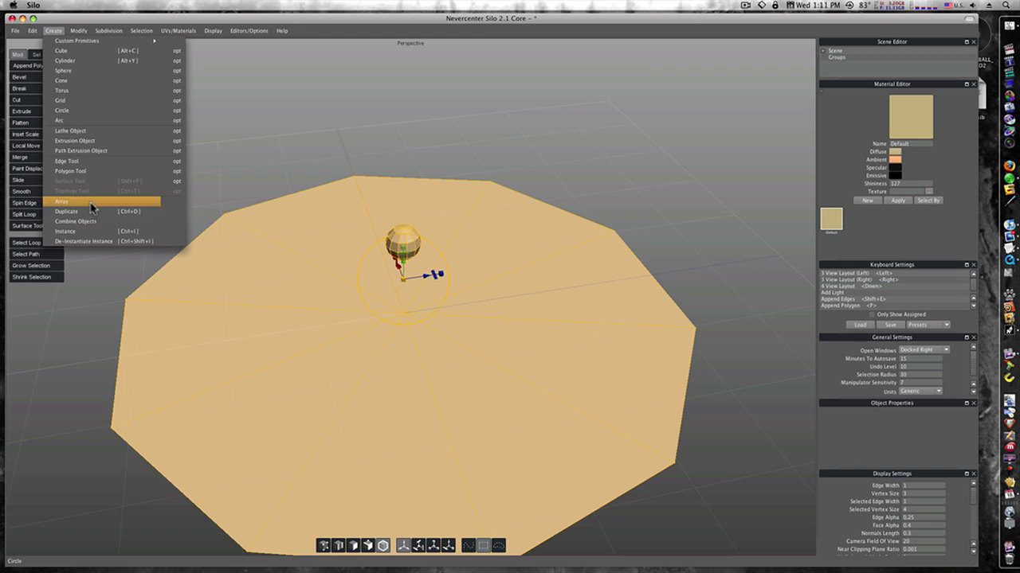
left_click(63, 202)
scroll(469, 391, "down", 3)
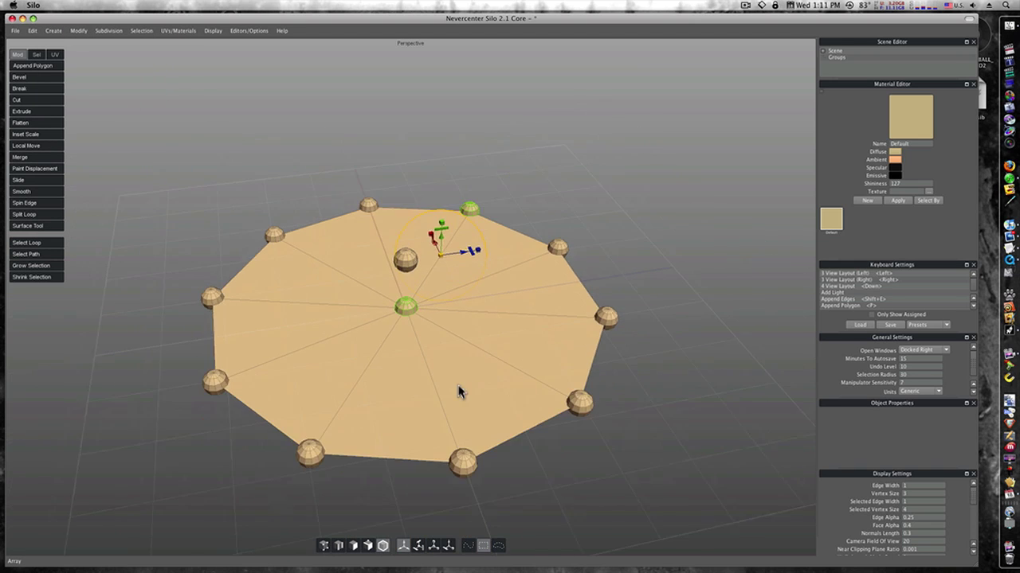
middle_click_drag(457, 390, 477, 360)
Delete the central sphere and the disc, leaving a ring of ten spheres.
left_click(476, 357)
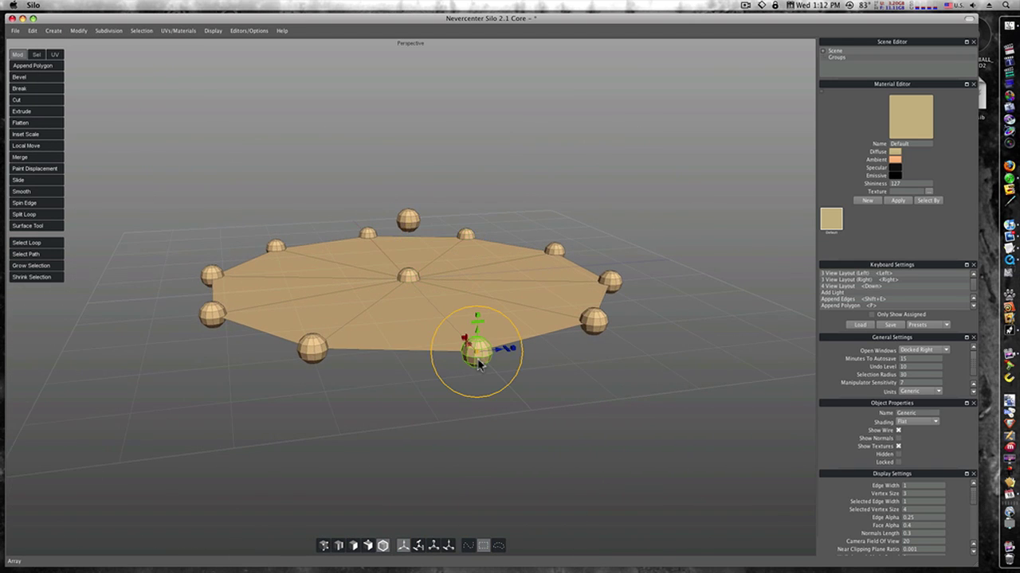
left_click(410, 276)
key("Delete")
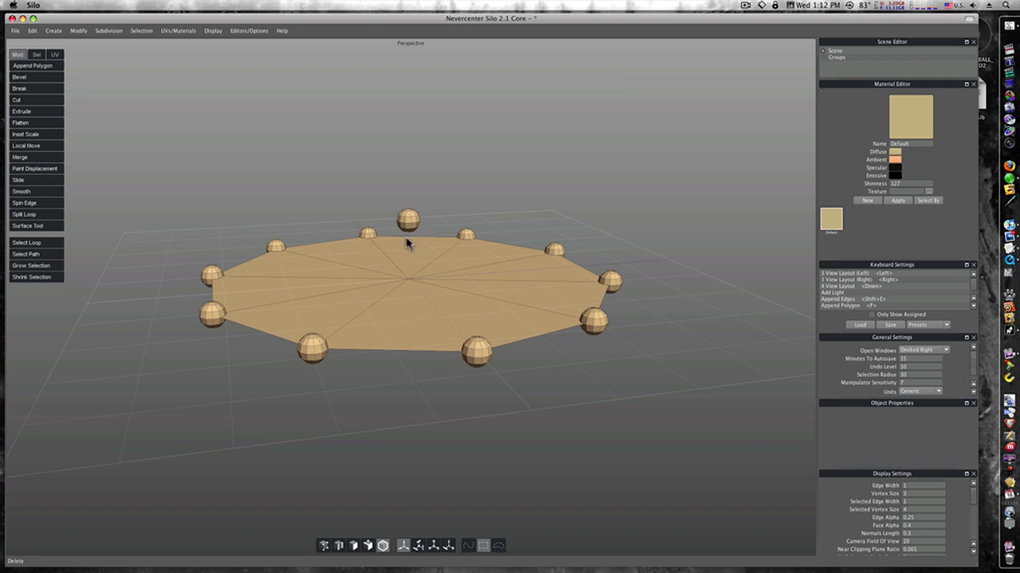
left_click(411, 284)
key("Delete")
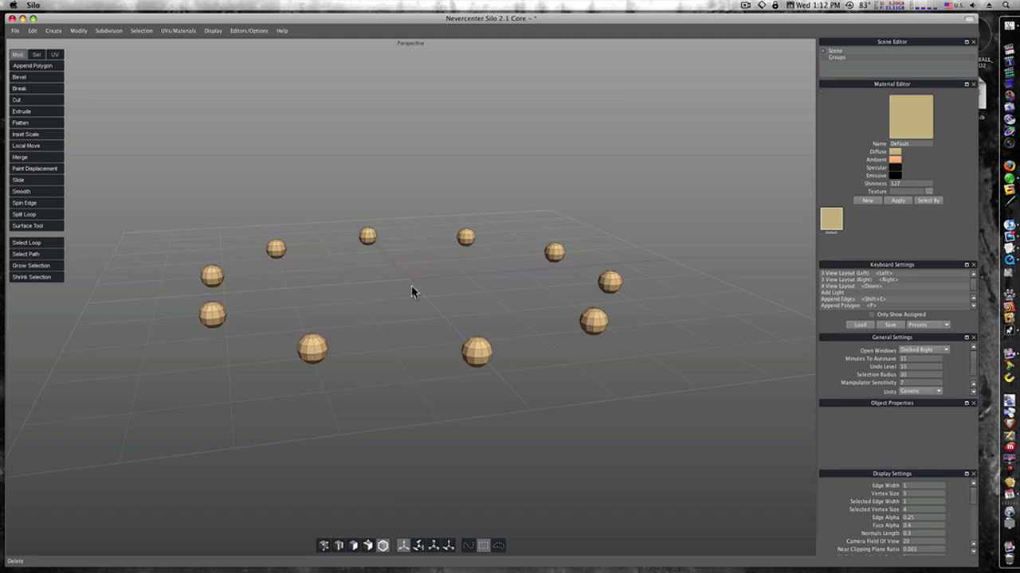
middle_click_drag(411, 298, 315, 285)
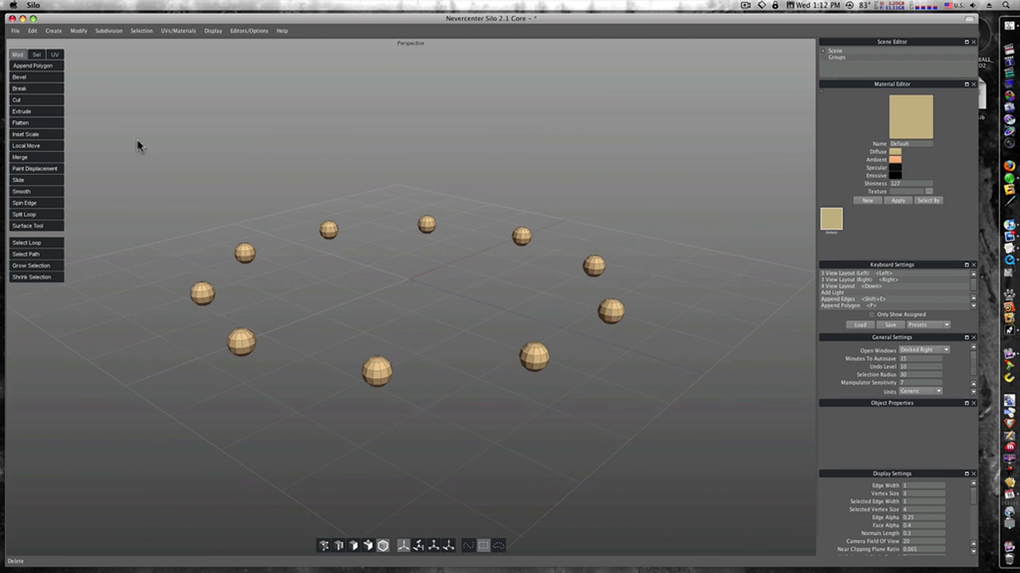
Start a new scene, discarding the ring of spheres without saving.
left_click(14, 30)
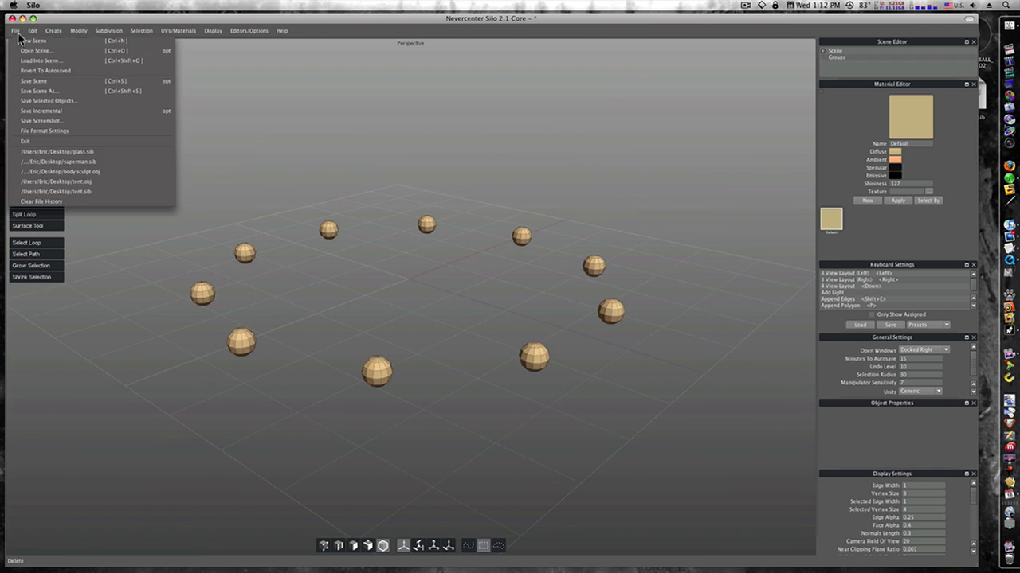
left_click(32, 41)
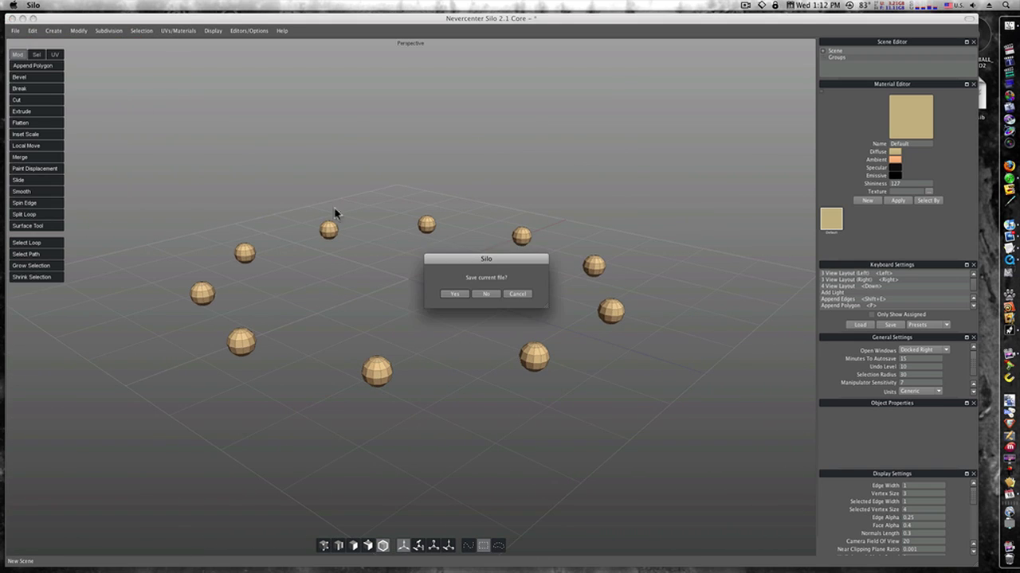
left_click(486, 294)
Add a subdivided cube and marquee-select the whole cube.
left_click(46, 33)
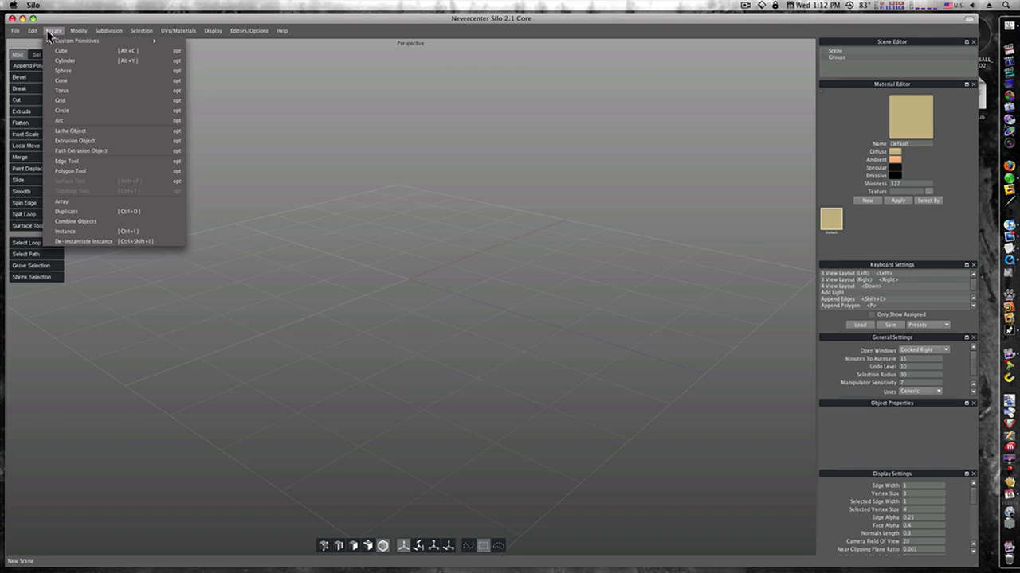
left_click(58, 49)
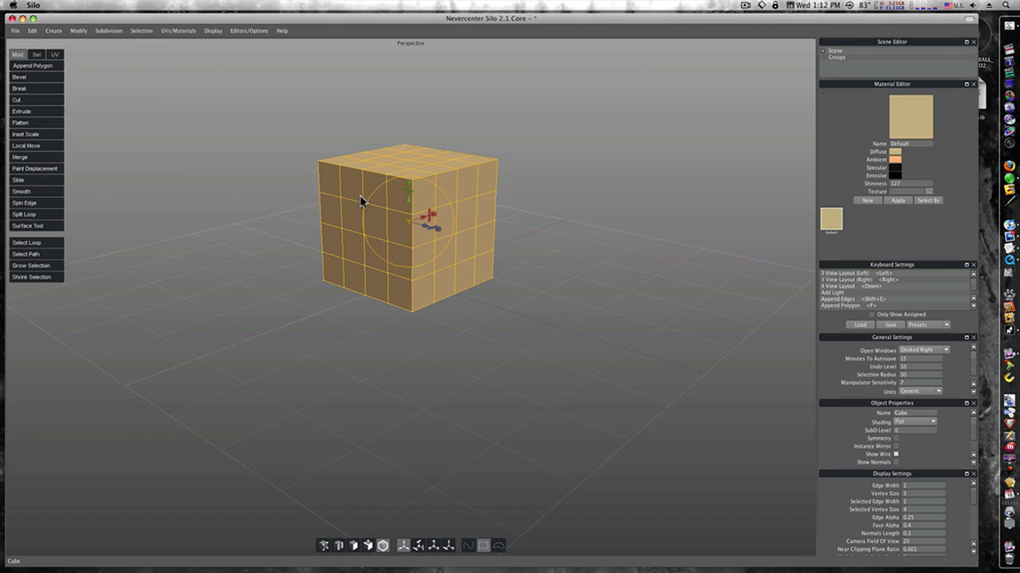
middle_click_drag(296, 209, 342, 211)
left_click(283, 209)
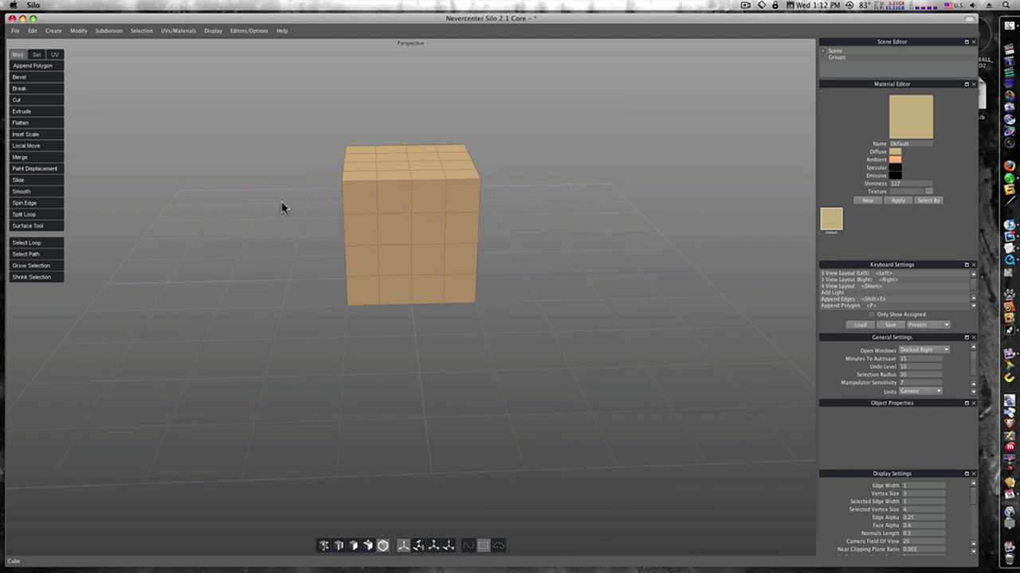
left_click_drag(210, 61, 501, 314)
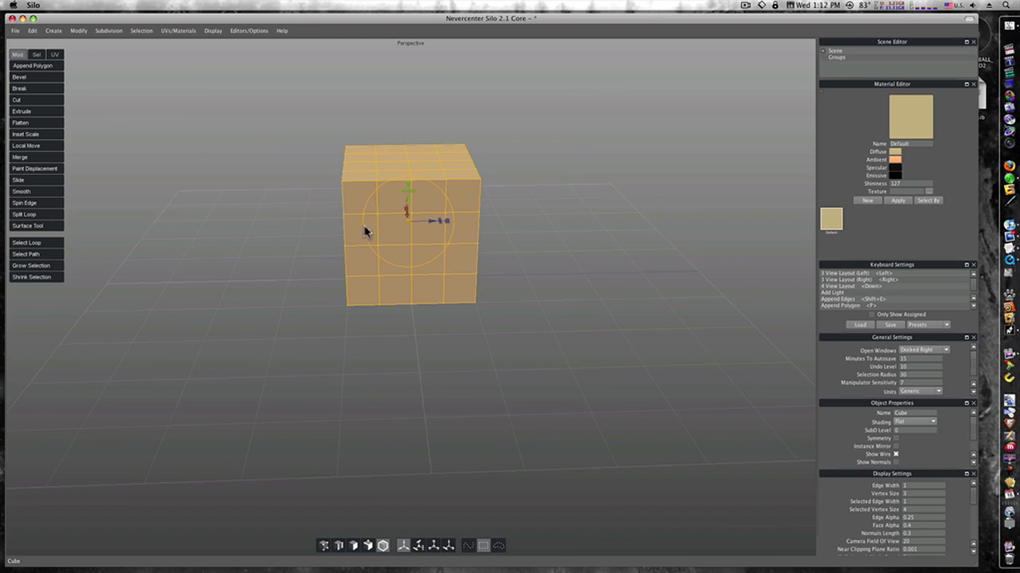
Turn on Instance Mirror Toggle for the cube.
left_click(78, 33)
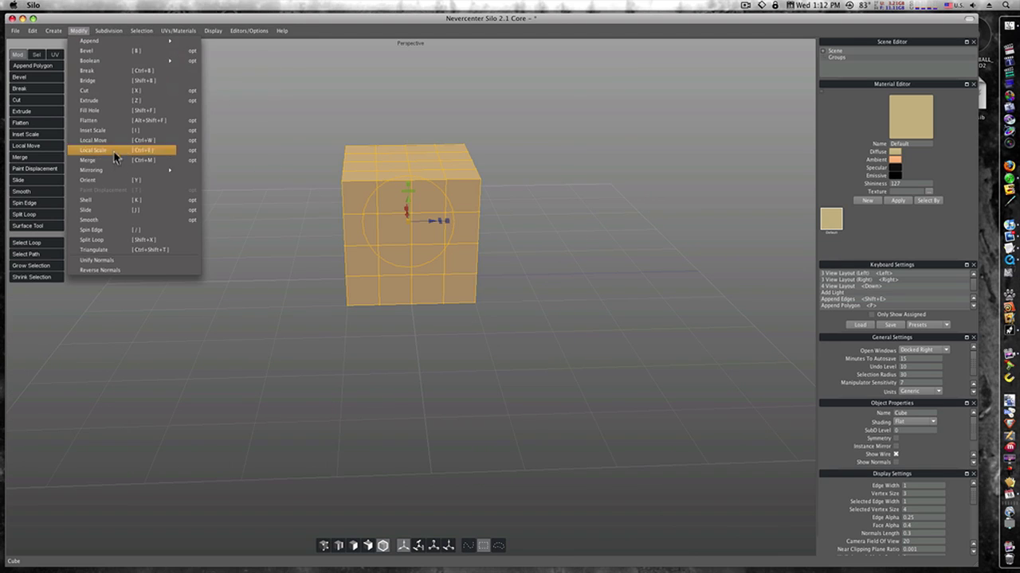
mouse_move(119, 170)
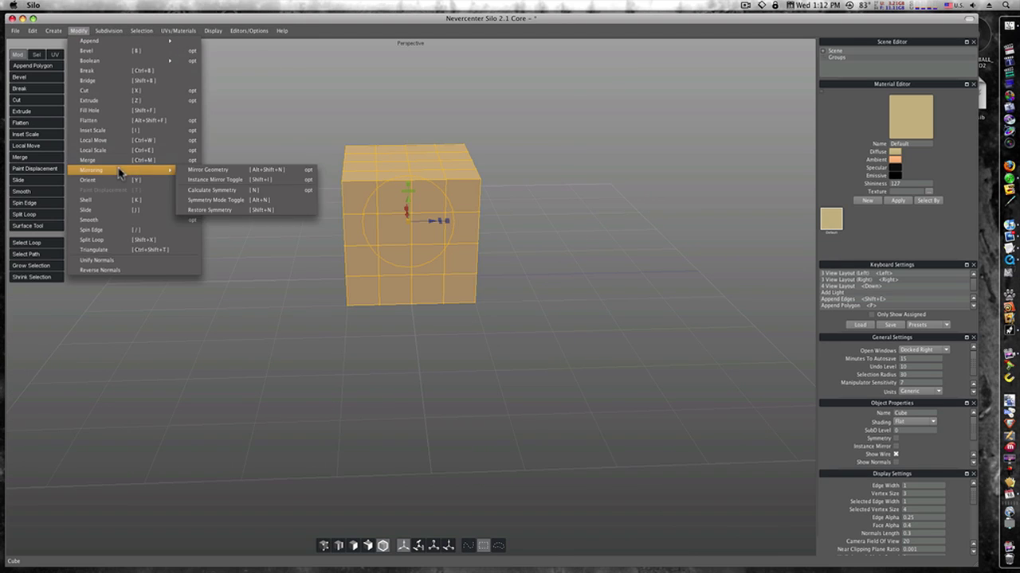
left_click(266, 180)
Pull the cube's top corner vertex upward into a spike in multi selection mode.
left_click(572, 249)
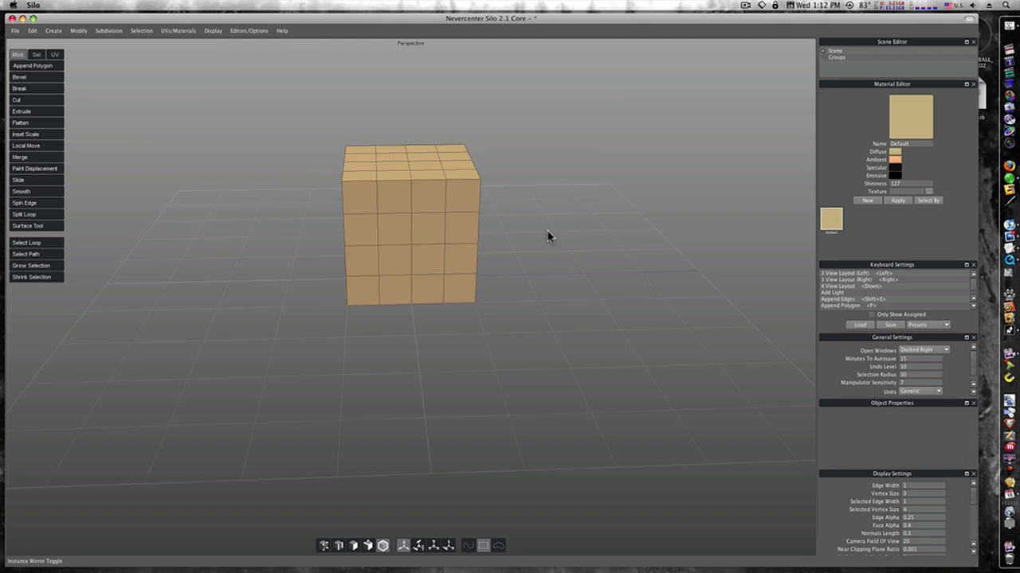
left_click(368, 545)
left_click(477, 181)
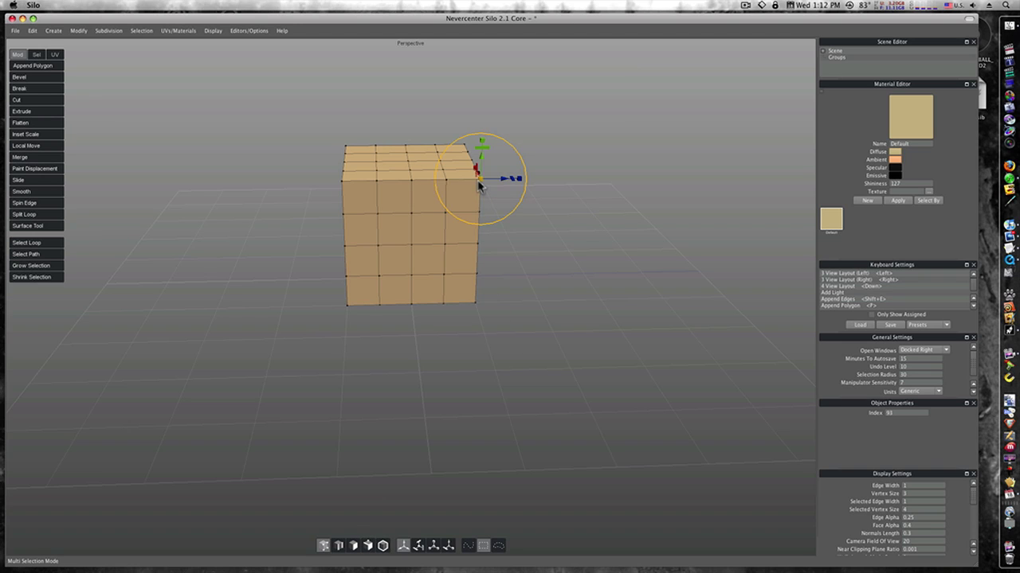
left_click_drag(481, 154, 482, 138)
middle_click_drag(566, 266, 480, 266)
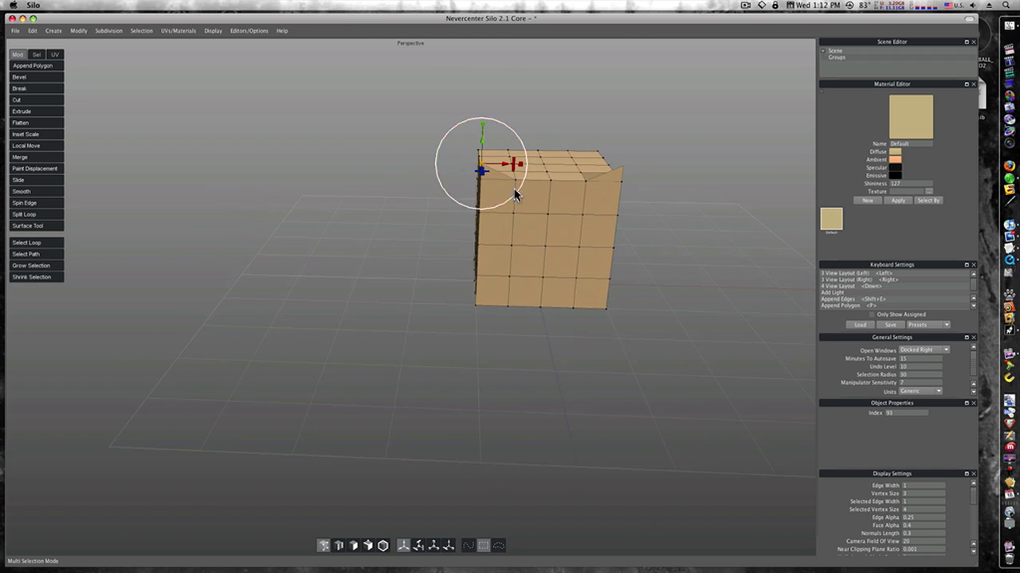
left_click_drag(481, 169, 508, 142)
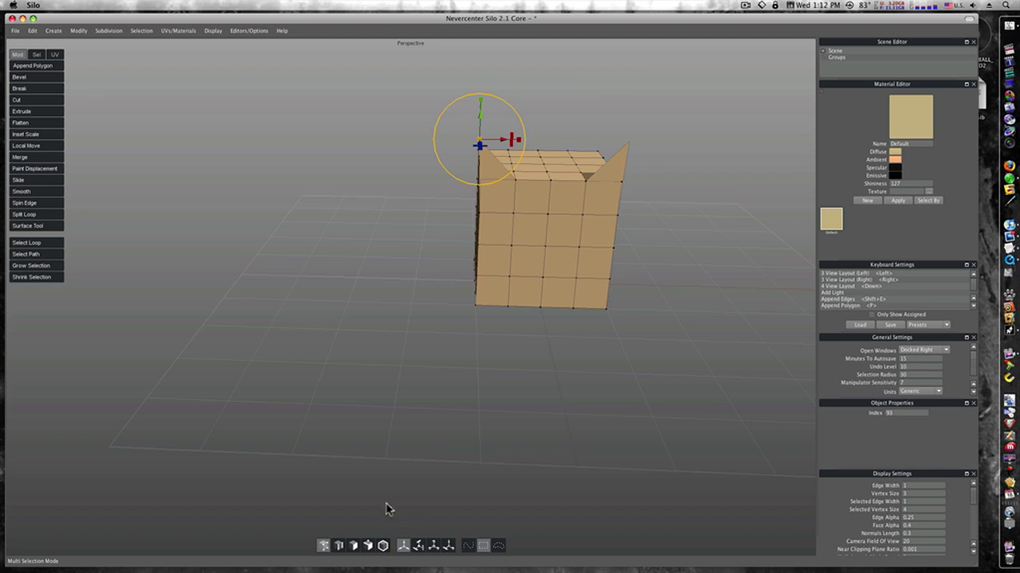
In face mode, push one front face inward and drag a lower front face outward.
left_click(354, 546)
left_click(497, 229)
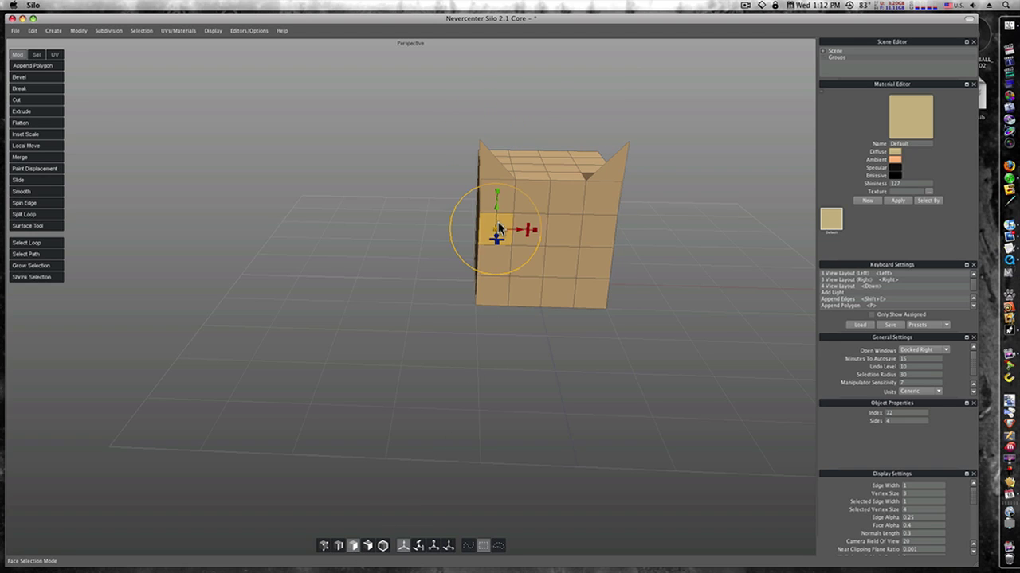
left_click_drag(497, 239, 489, 260)
middle_click_drag(557, 309, 537, 319)
left_click(535, 320)
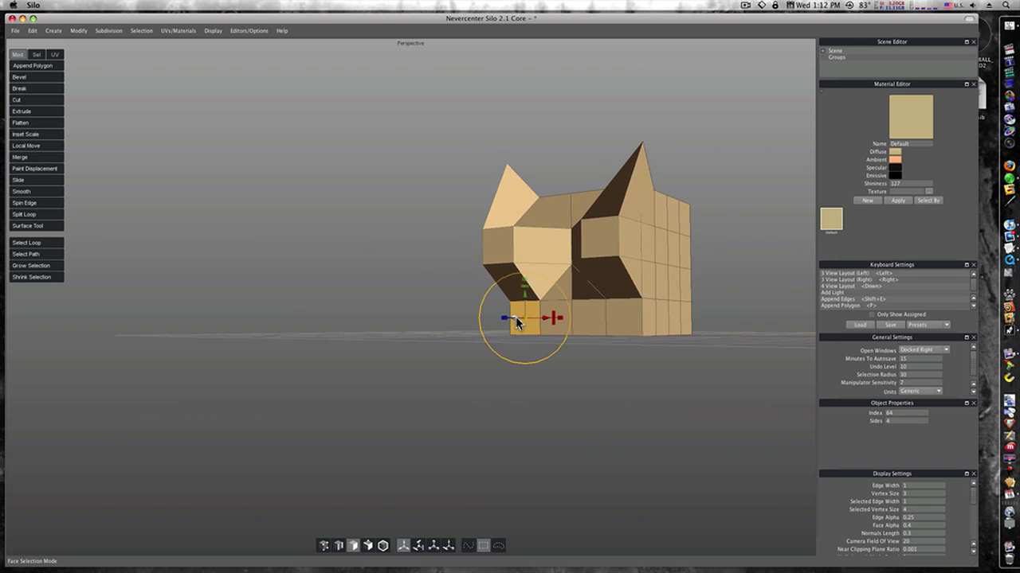
left_click_drag(518, 321, 462, 320)
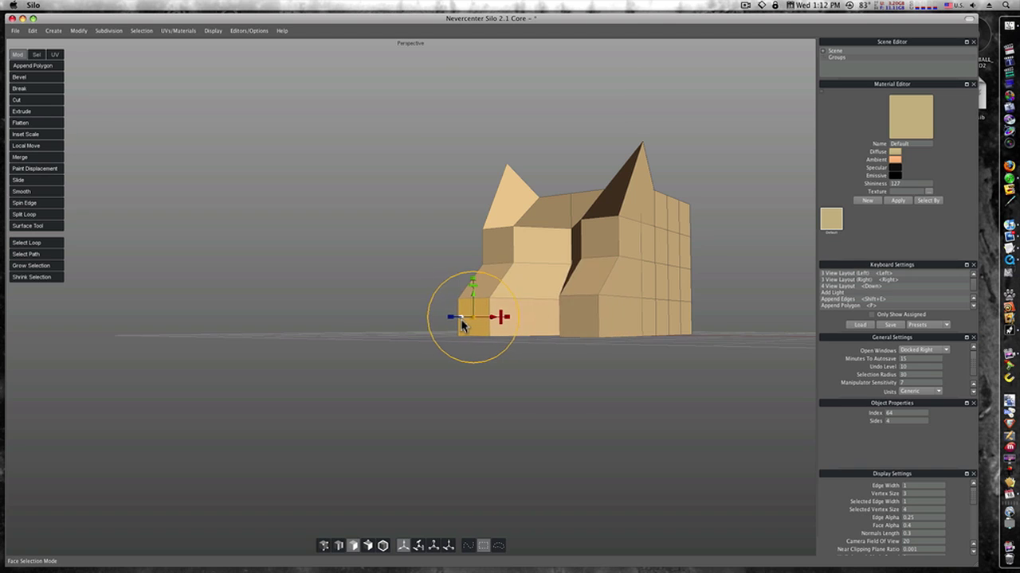
middle_click_drag(420, 276, 465, 291)
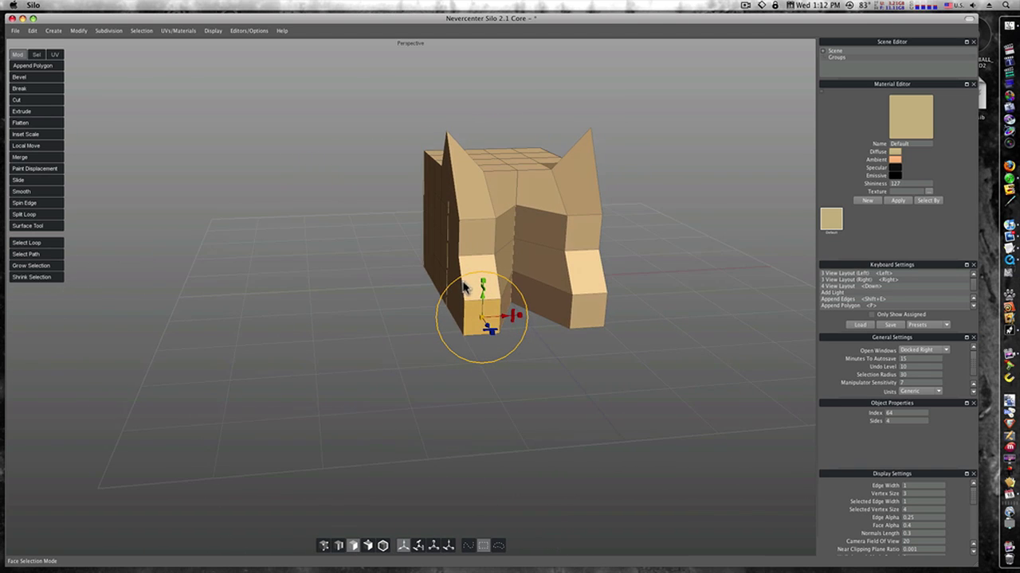
Start a new scene, discarding the spiked model without saving.
left_click(13, 30)
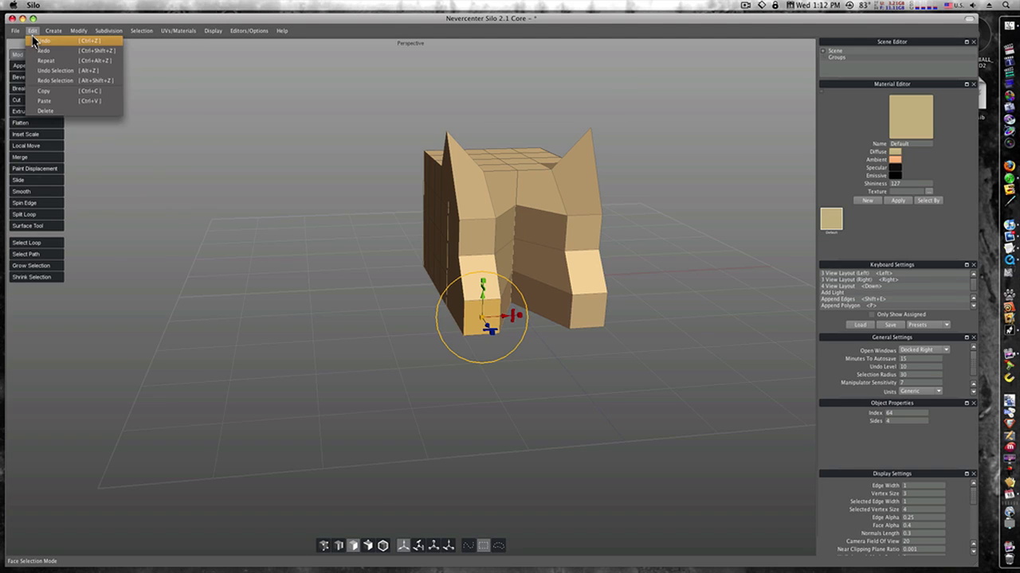
left_click(21, 41)
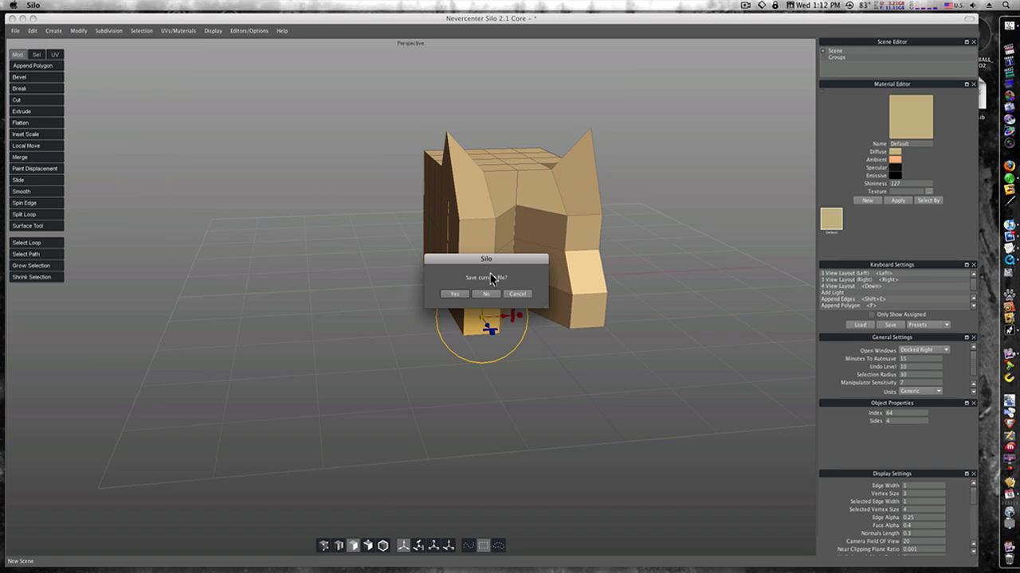
left_click(486, 294)
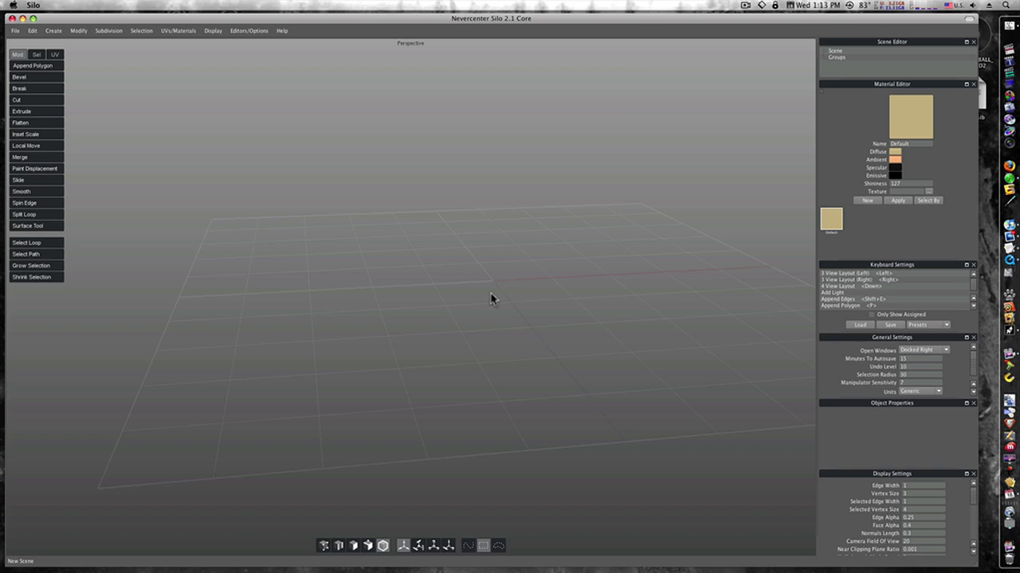
Add two cubes and move the second one to the left of the first.
left_click(53, 30)
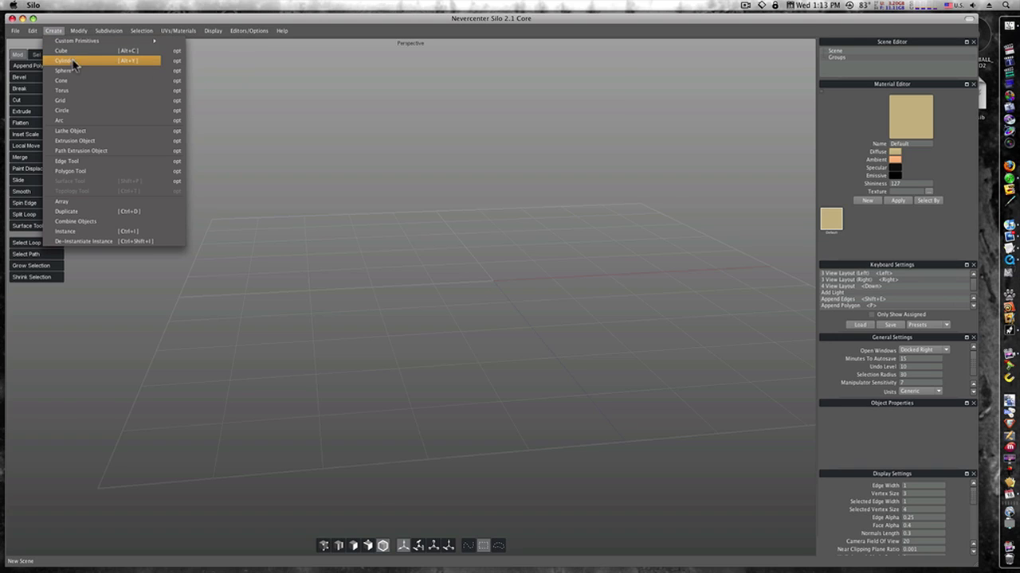
left_click(69, 51)
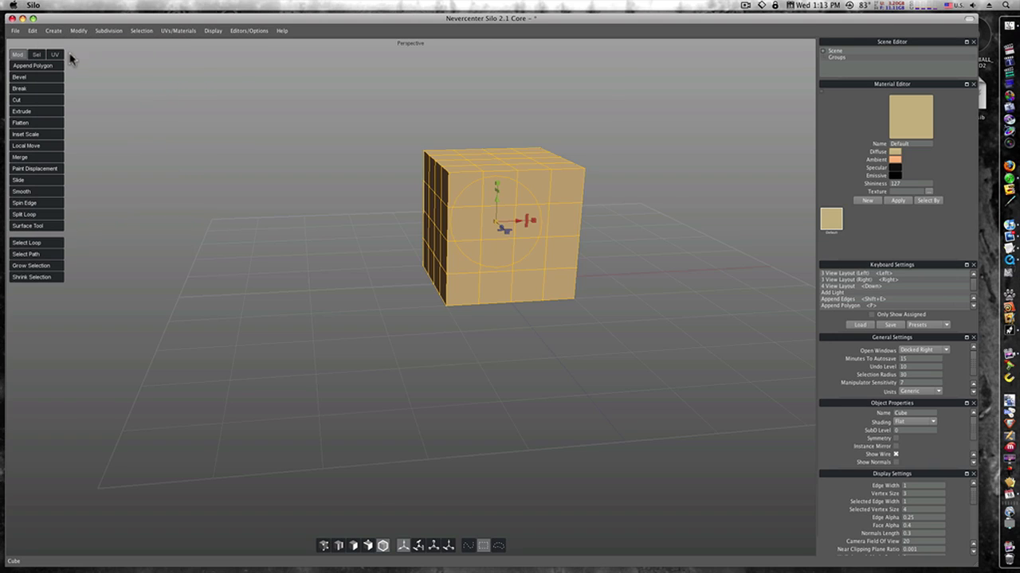
left_click(361, 286)
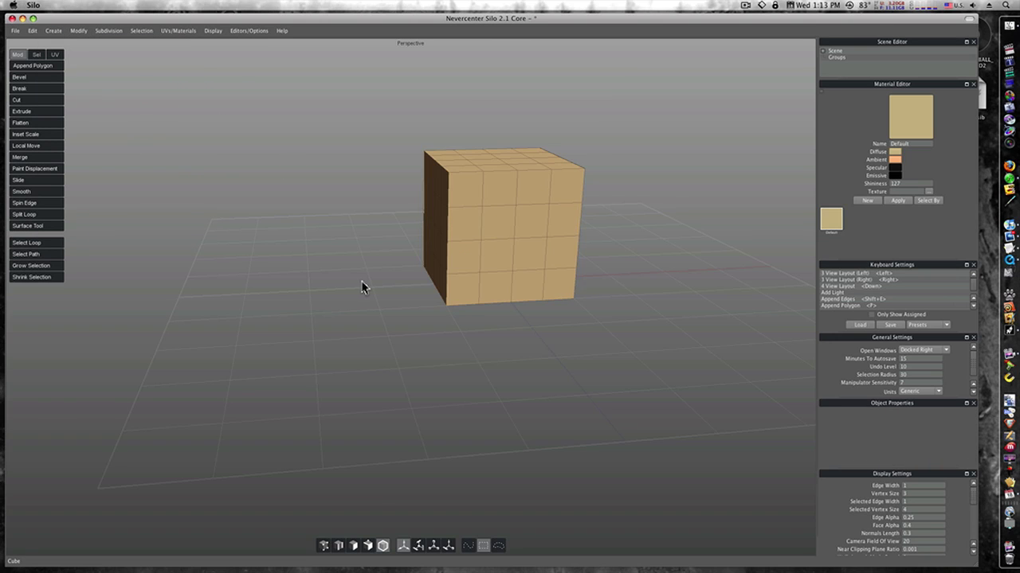
left_click(53, 34)
left_click(64, 50)
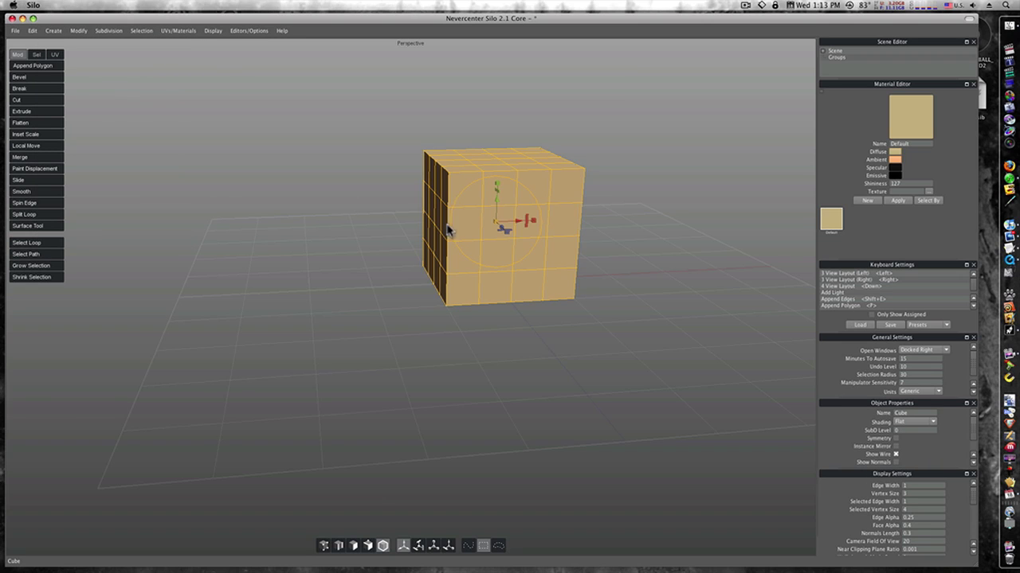
left_click_drag(518, 225, 351, 230)
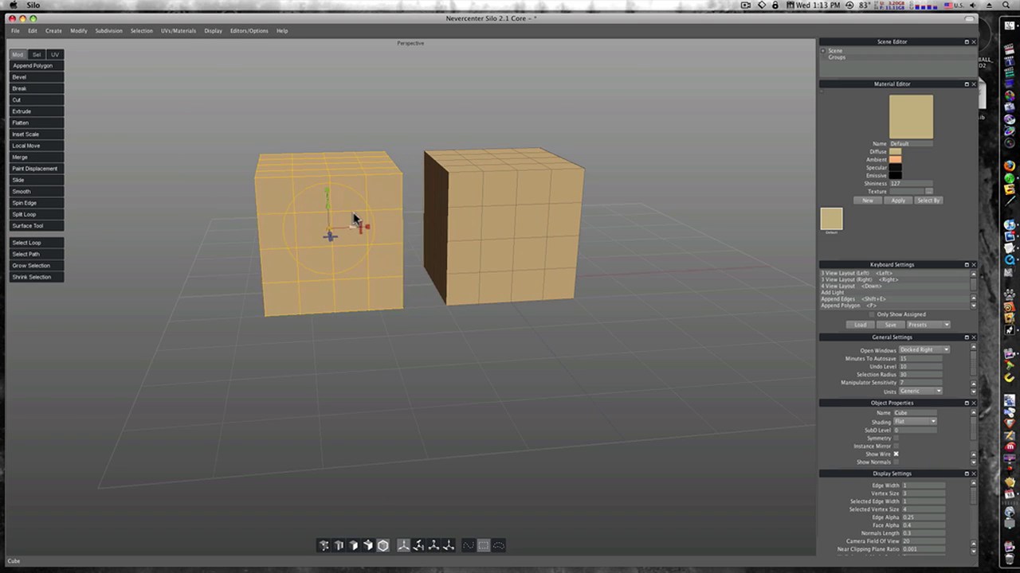
left_click(517, 228)
left_click(366, 234)
left_click(499, 412)
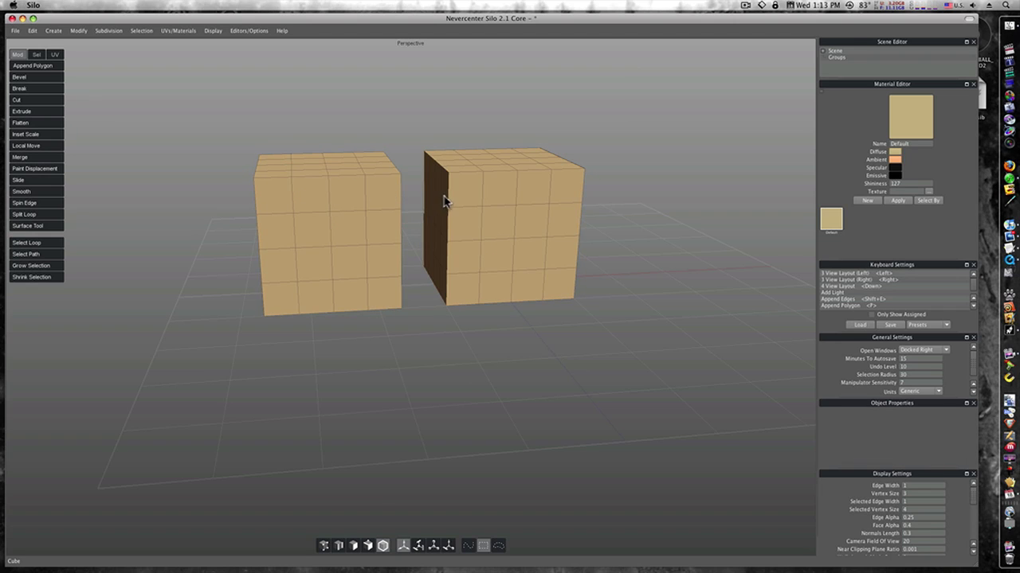
left_click(446, 199)
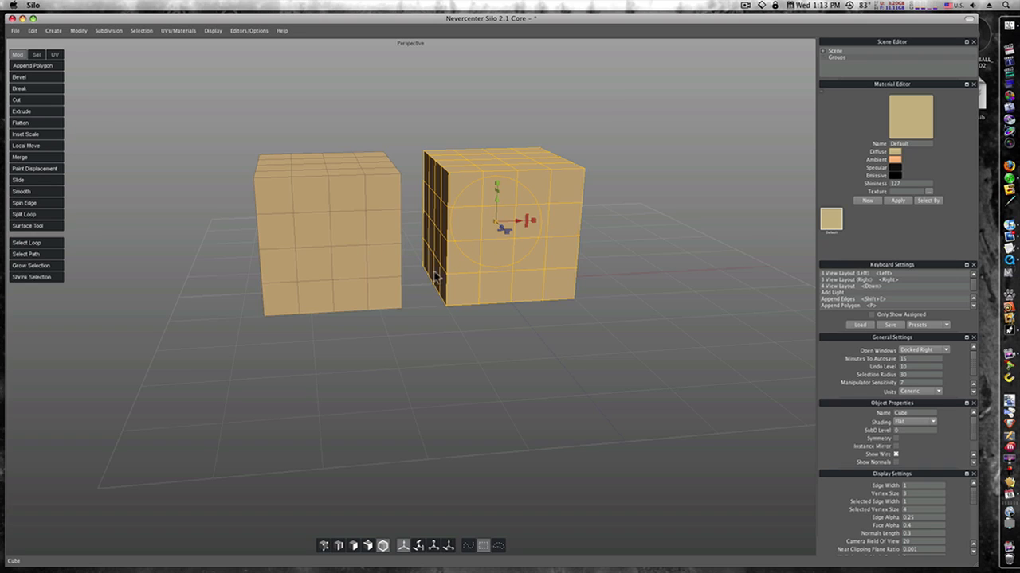
Try merging a left-cube corner vertex onto the right cube, then undo it twice.
left_click(433, 325)
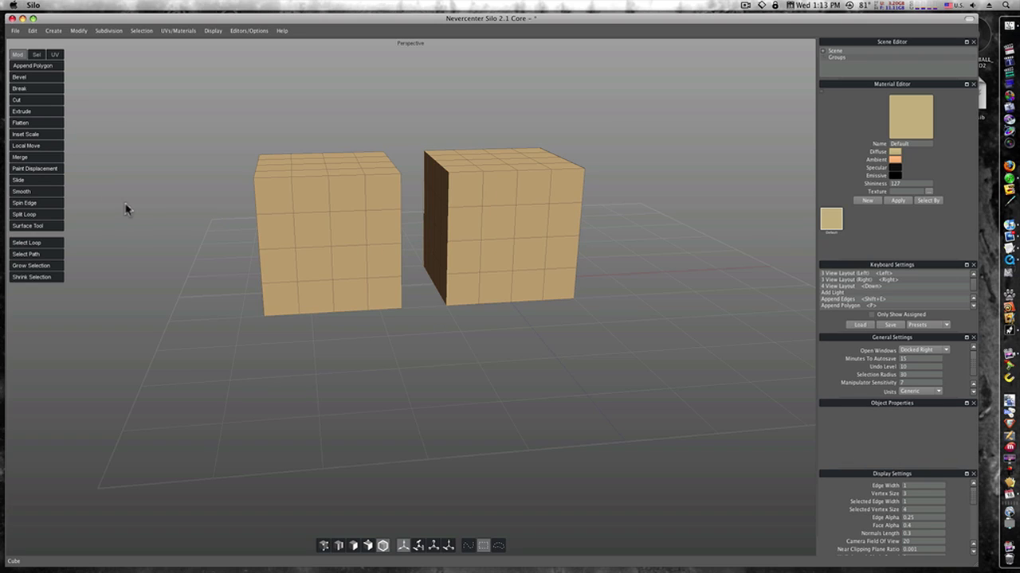
middle_click_drag(144, 206, 130, 214)
left_click(21, 158)
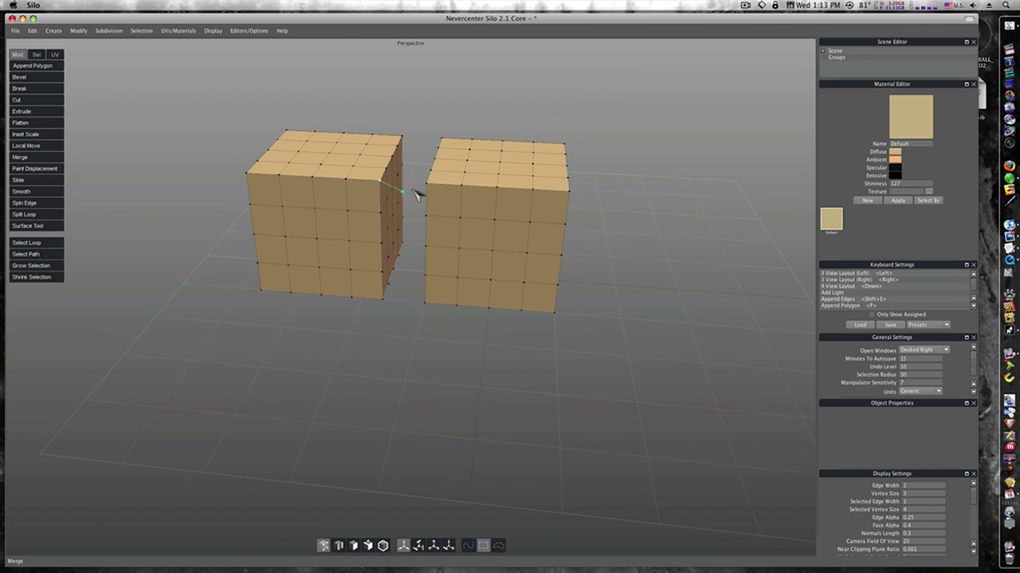
left_click_drag(412, 190, 424, 219)
key("super+z")
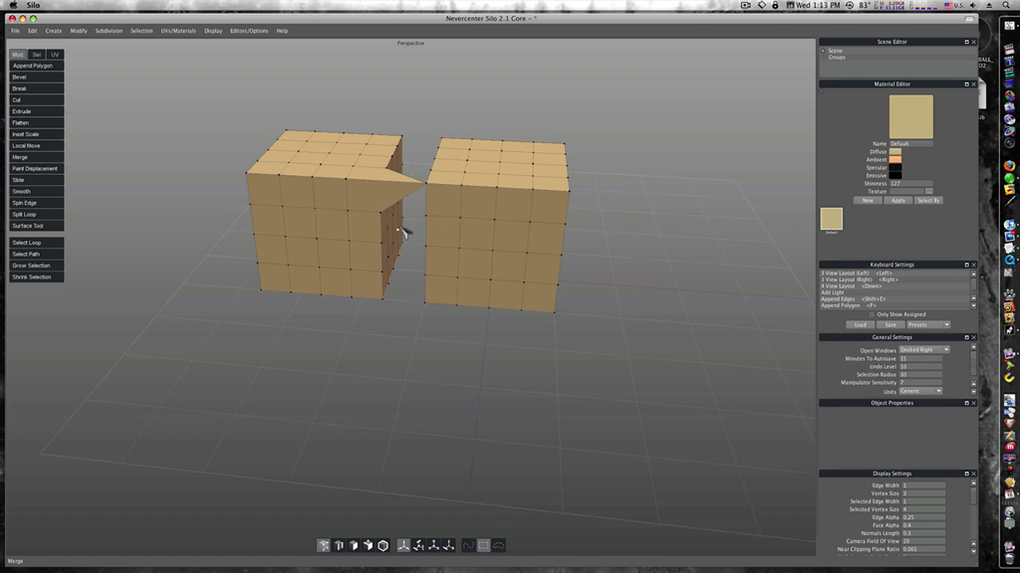
key("super+z")
Return to object selection and marquee-select both cubes together.
key("super+a")
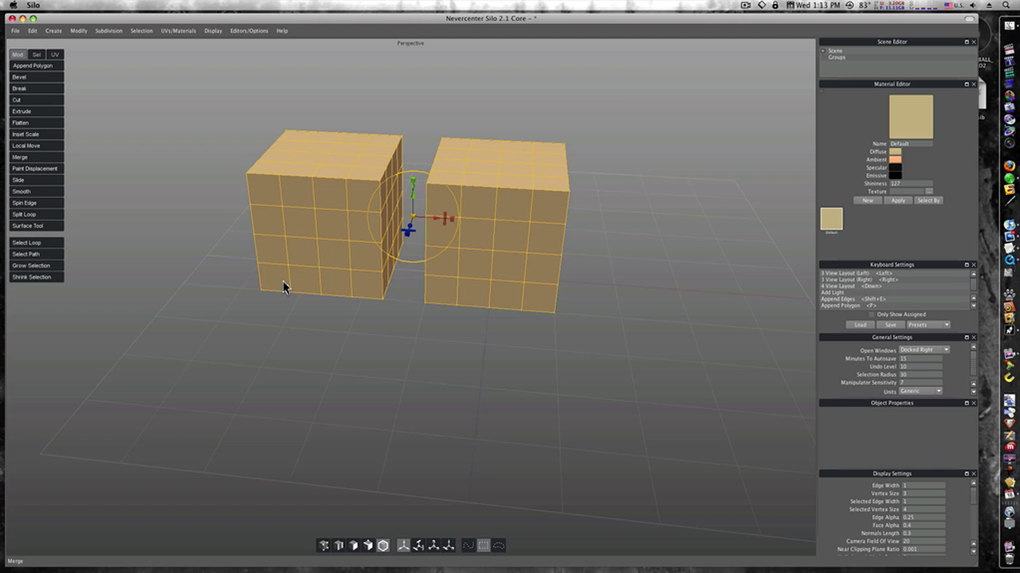
left_click(302, 305)
left_click(300, 271)
left_click(544, 255)
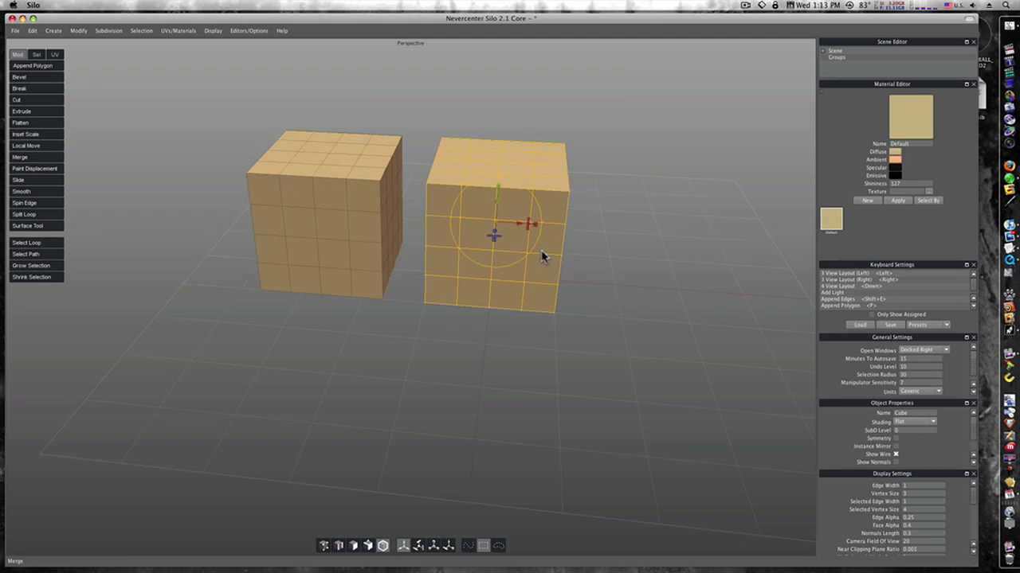
left_click(679, 294)
left_click_drag(208, 76, 663, 387)
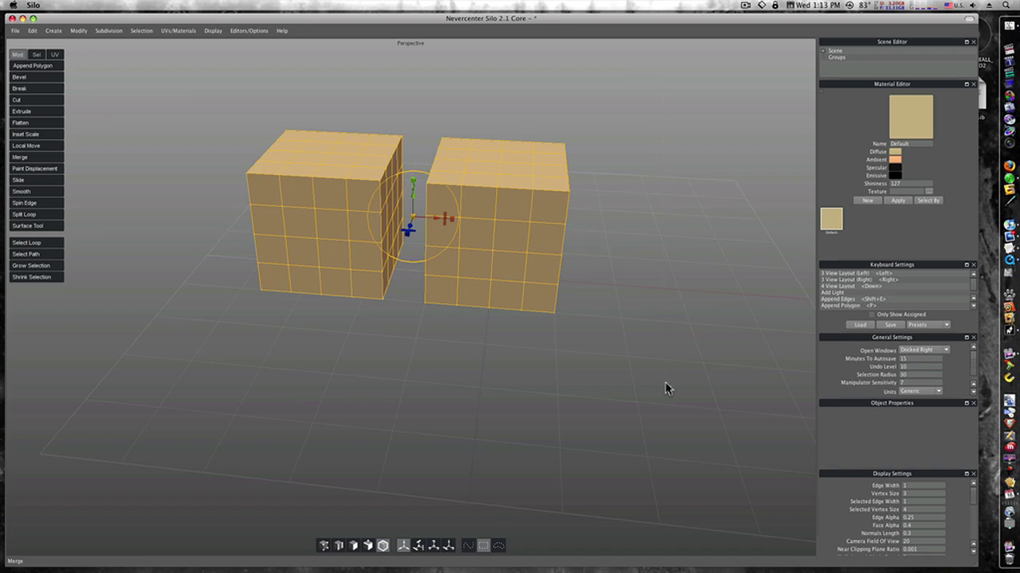
Merge the two selected cubes into one object with Modify > Merge.
left_click(85, 32)
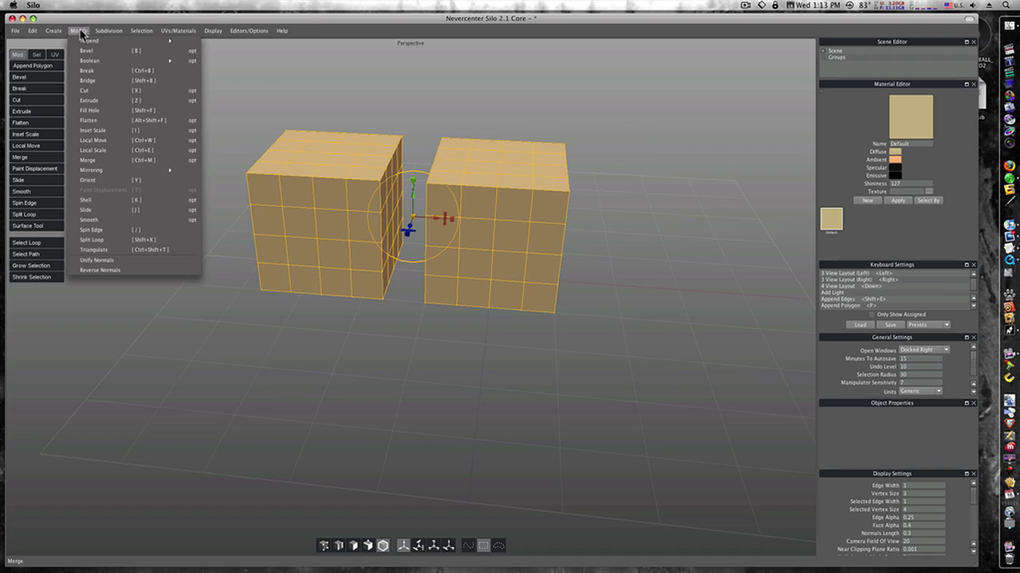
left_click(82, 34)
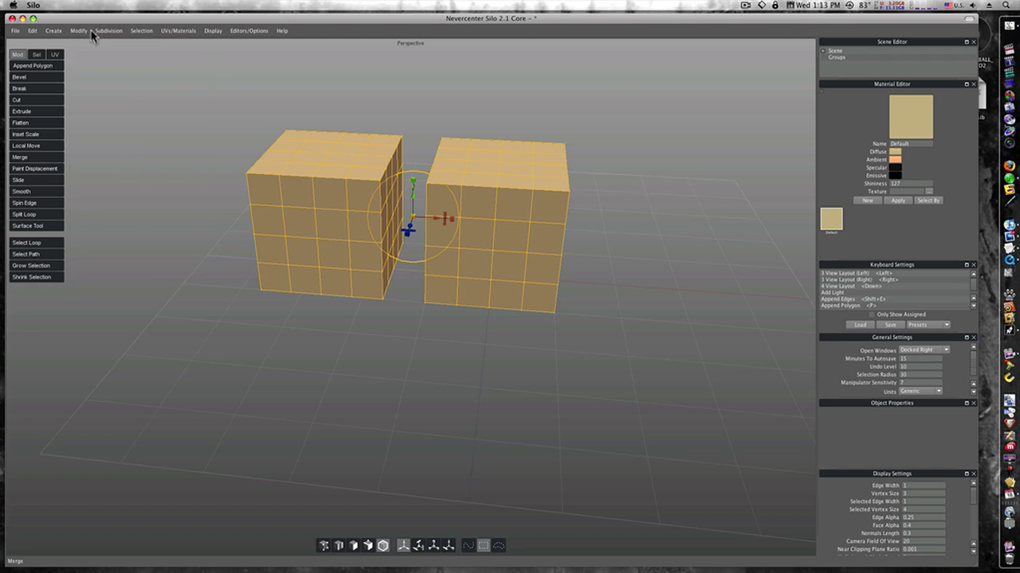
left_click(84, 35)
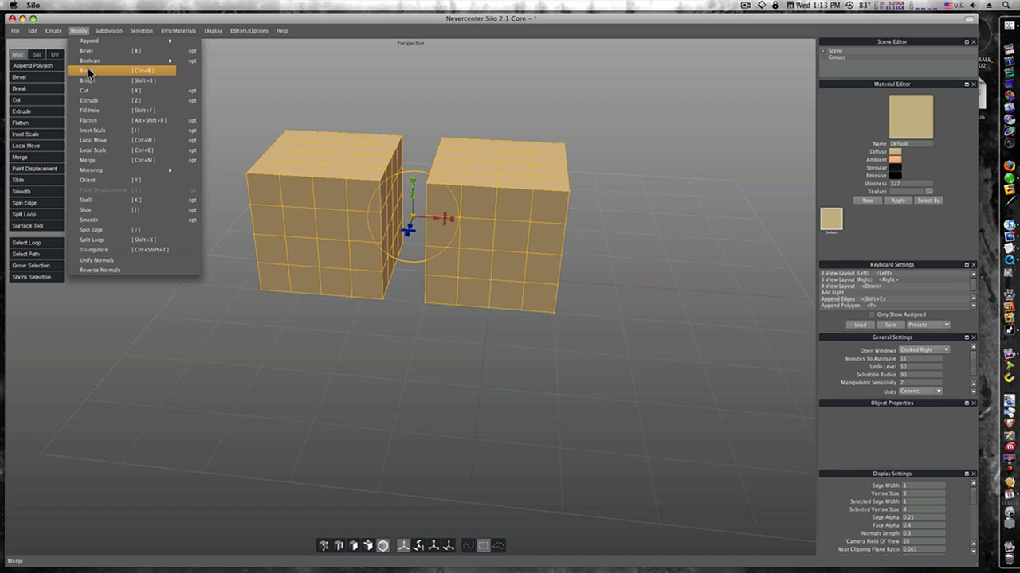
left_click(94, 159)
Click each cube in turn to confirm both select as one combined object.
left_click(134, 166)
left_click(330, 213)
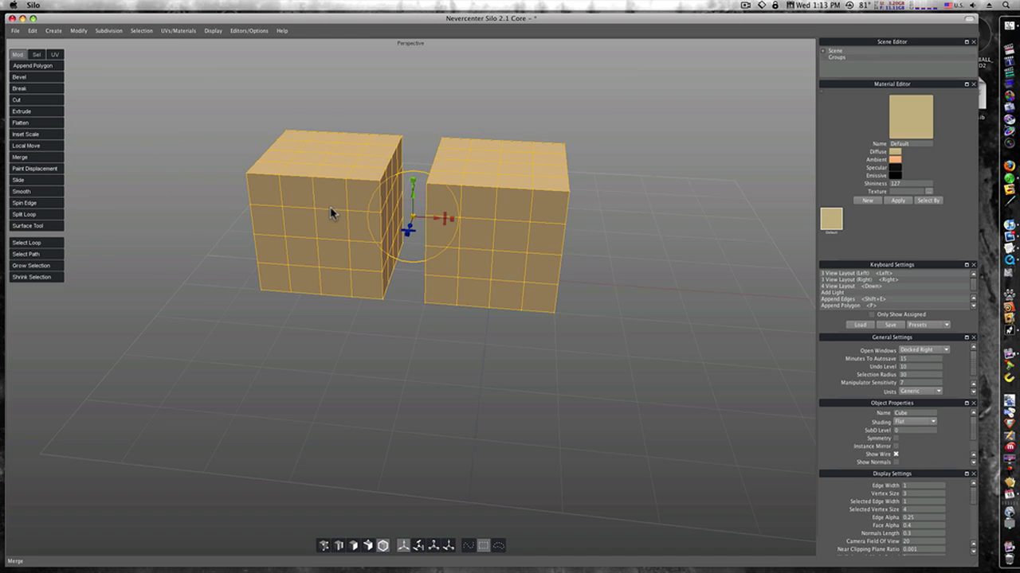
left_click(176, 216)
left_click(316, 214)
left_click(647, 244)
left_click(401, 223)
left_click(185, 195)
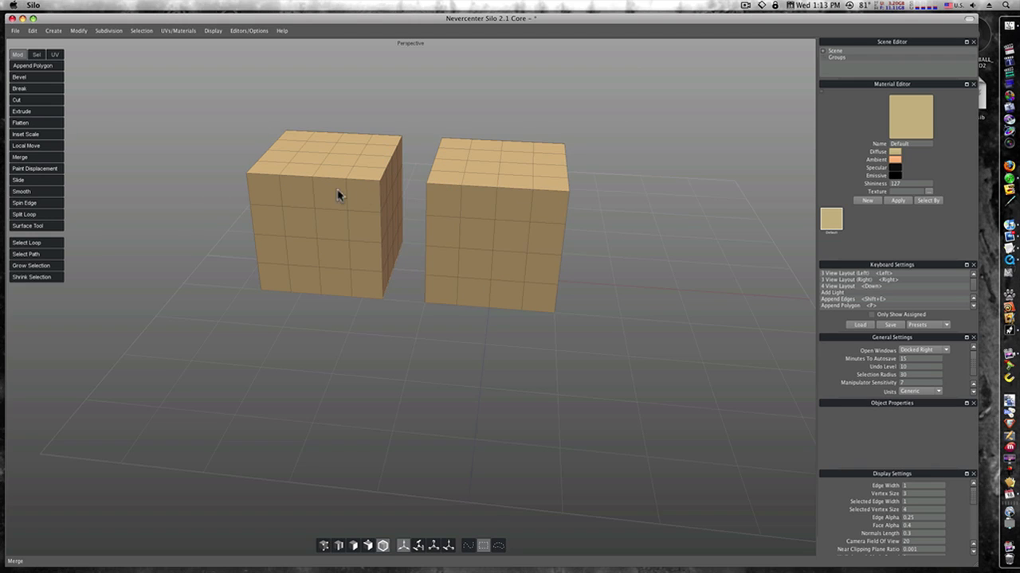
left_click(515, 205)
left_click(667, 236)
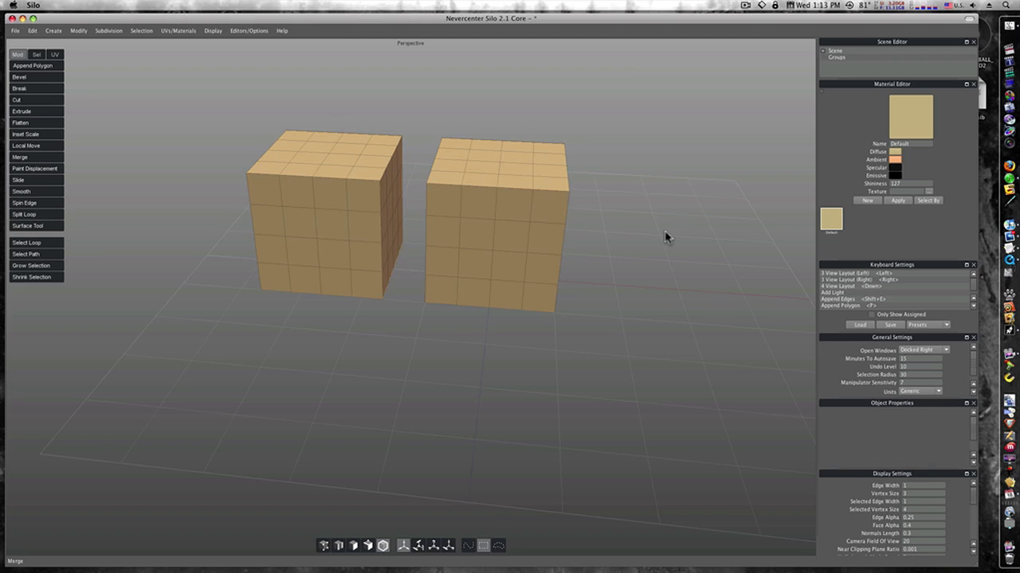
left_click(350, 232)
left_click(577, 235)
left_click(450, 204)
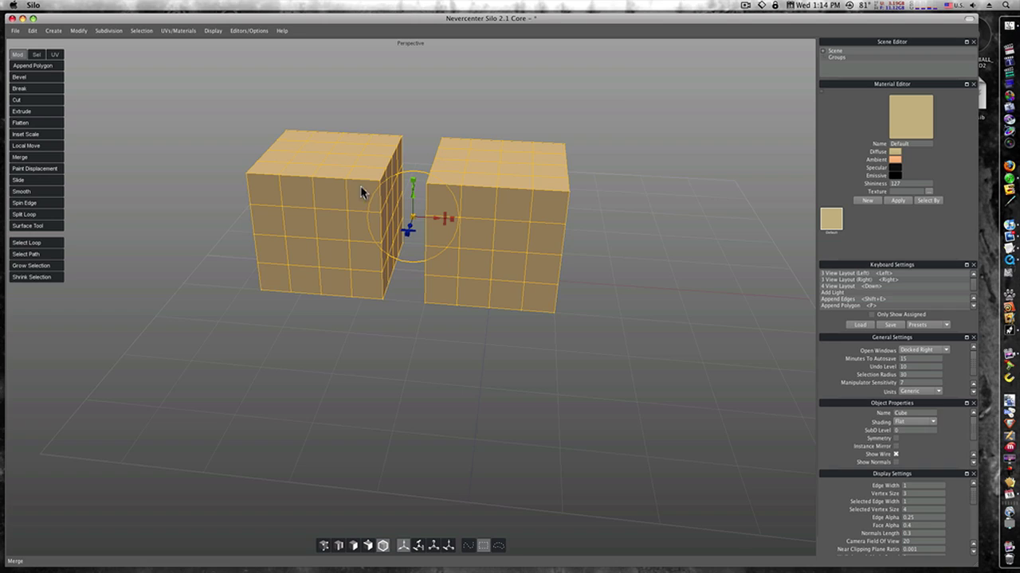
left_click(614, 189)
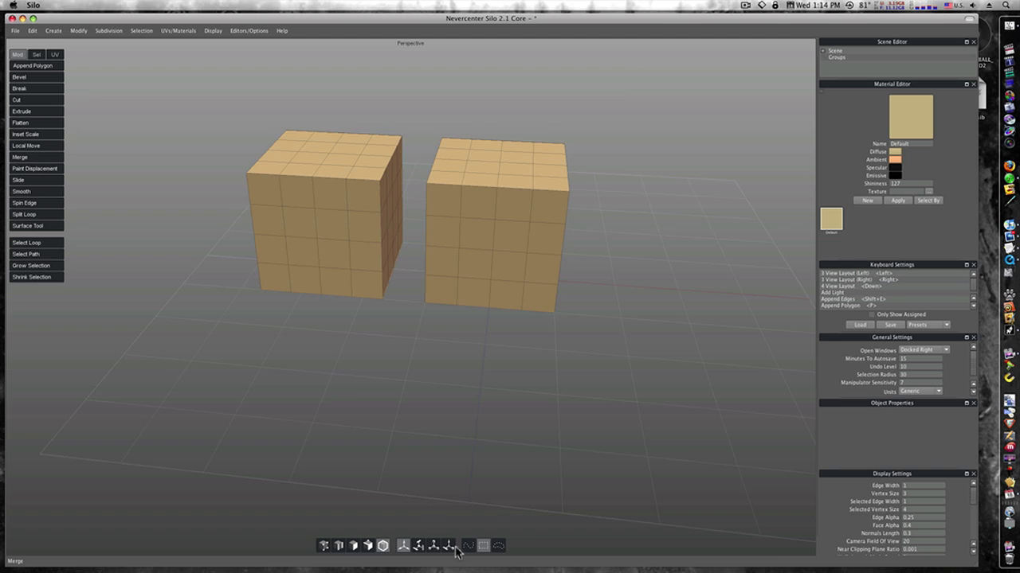
Select the cubes' facing inner faces and bridge them into an archway.
left_click(354, 546)
left_click(381, 194)
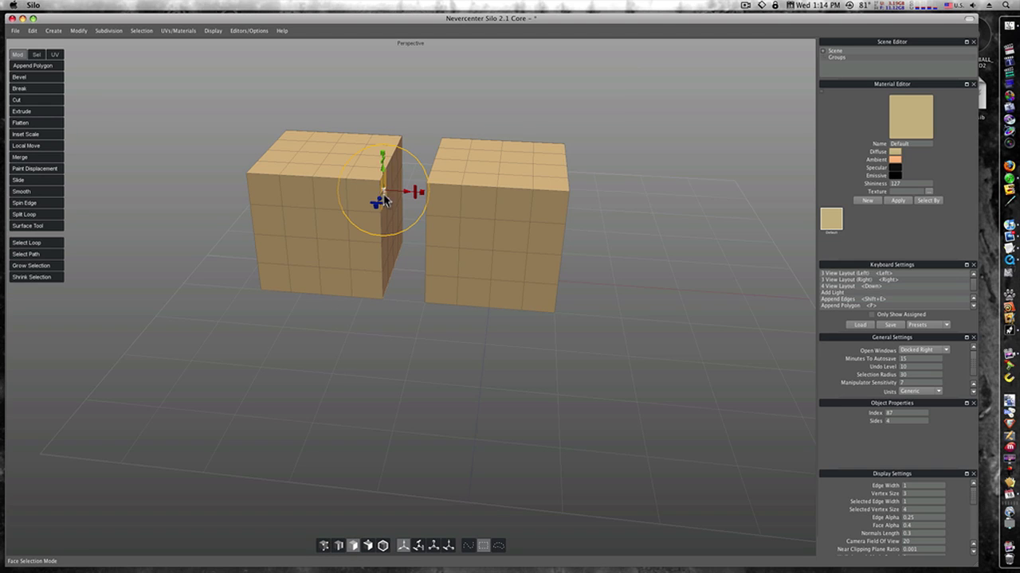
middle_click_drag(379, 216, 402, 208)
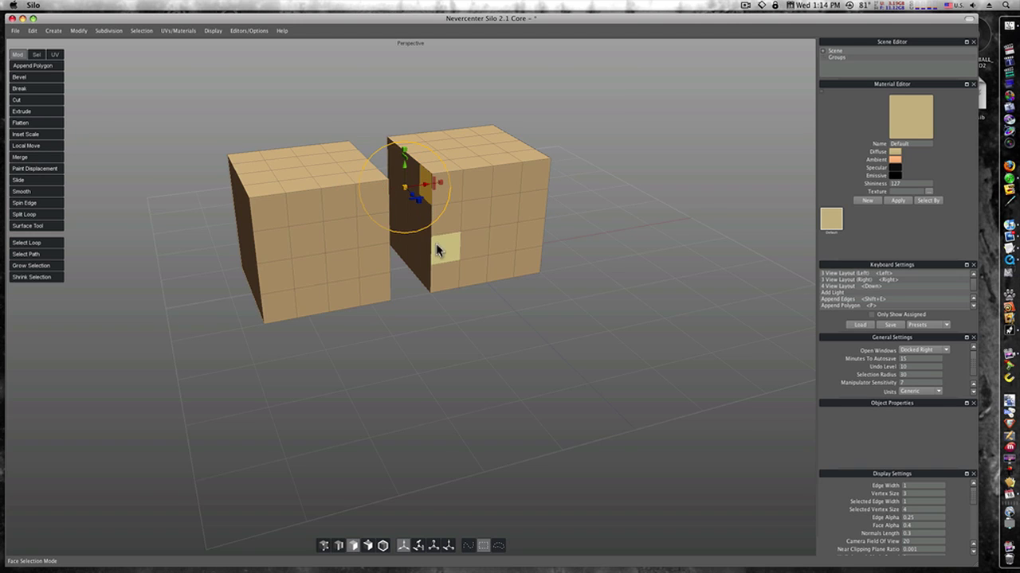
middle_click_drag(439, 282, 396, 255)
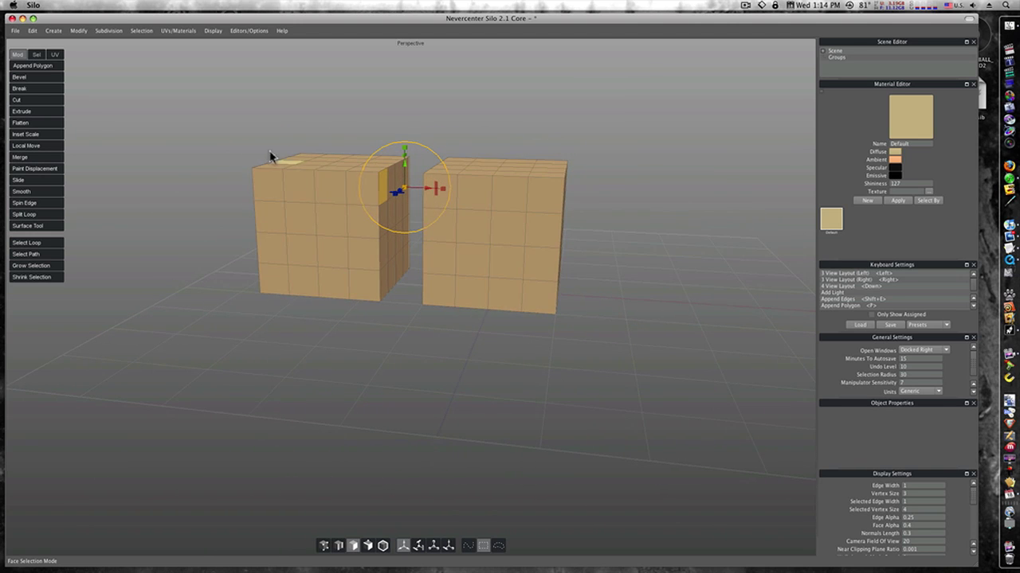
right_click(229, 165)
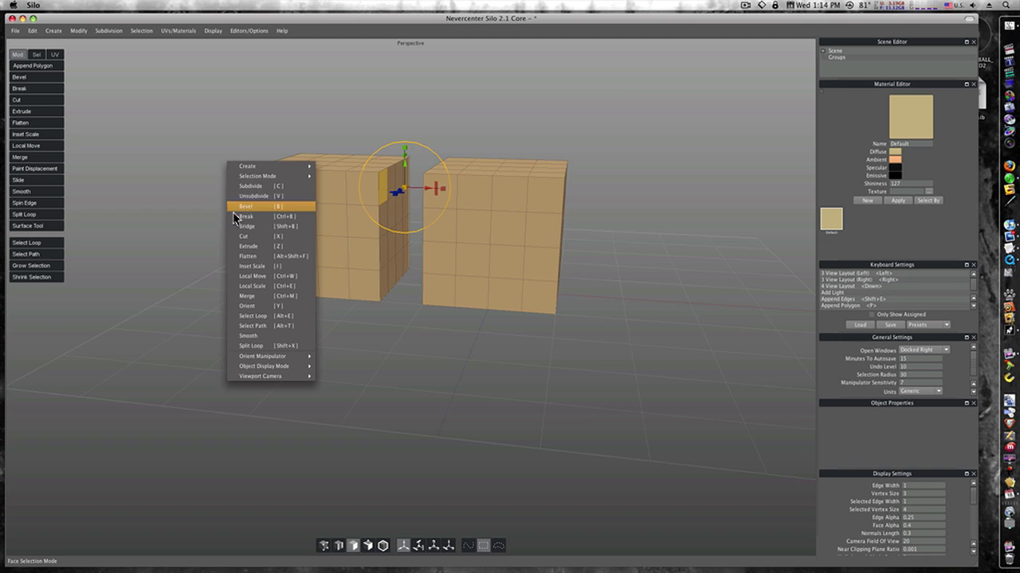
left_click(251, 227)
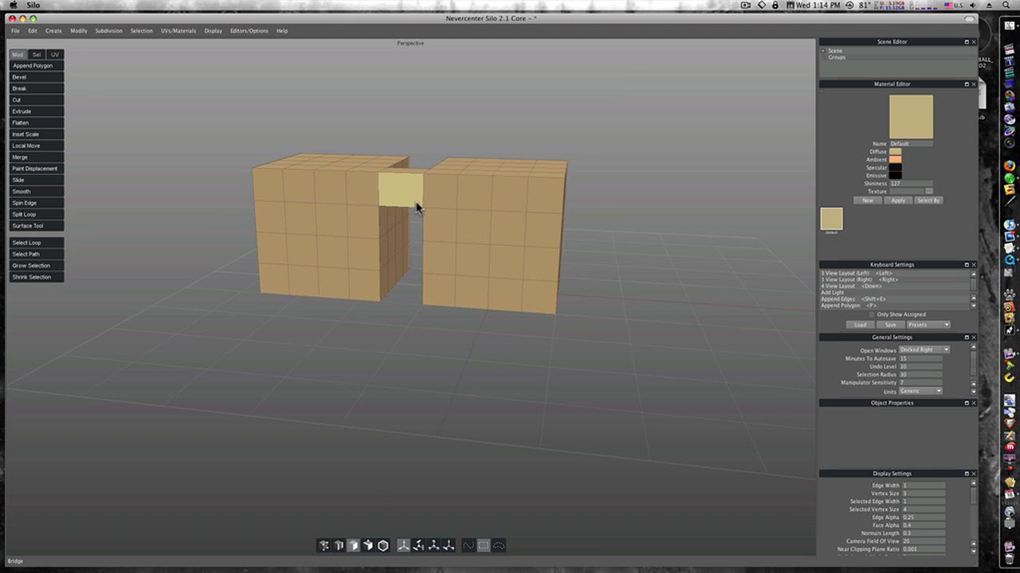
mouse_move(417, 212)
middle_mouse_down()
mouse_move(391, 269)
mouse_move(246, 160)
mouse_move(343, 205)
mouse_move(415, 211)
middle_mouse_up()
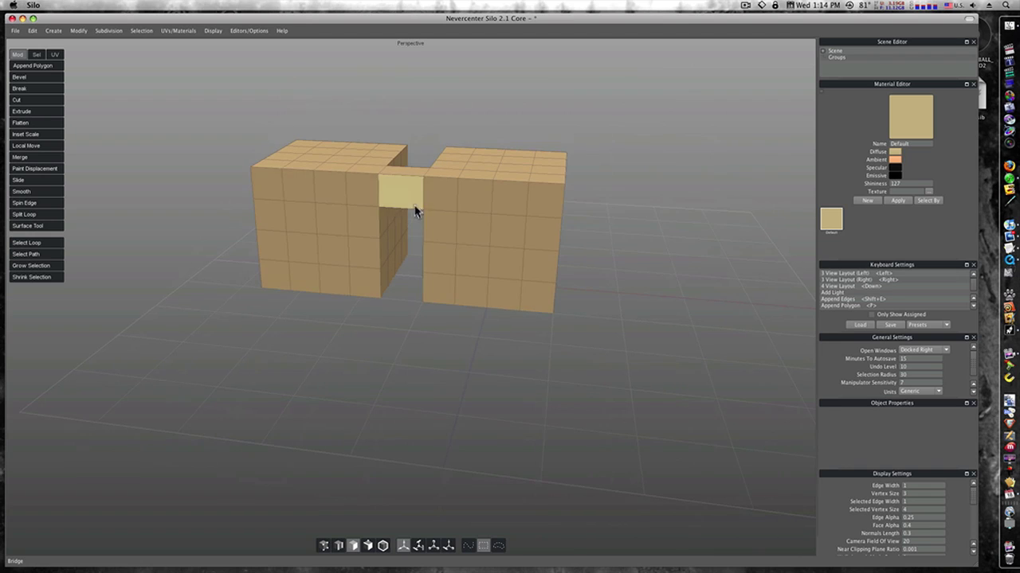
Dismiss the Create menu and open the File menu.
left_click(53, 32)
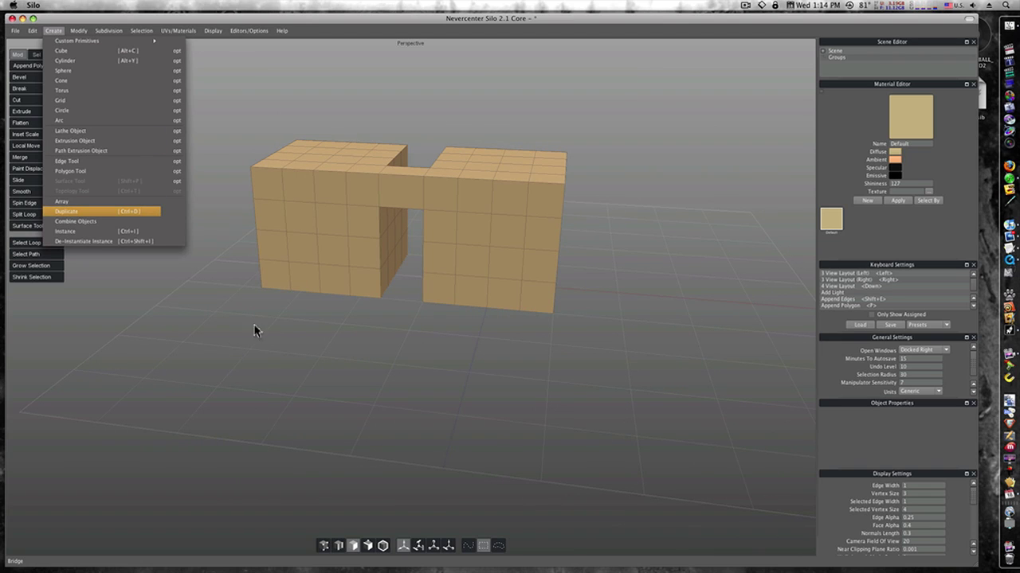
left_click(224, 269)
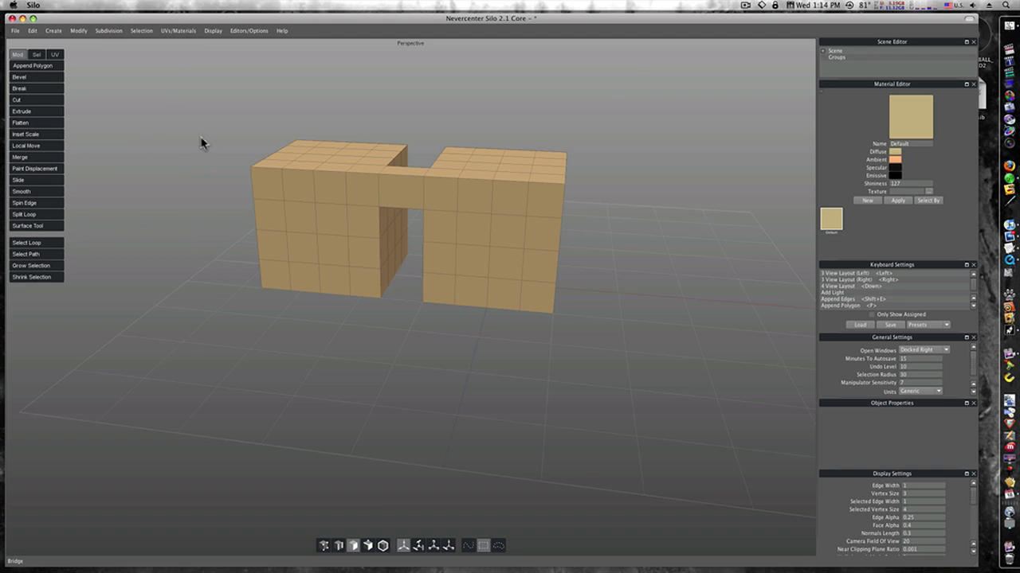
left_click(15, 31)
Start a new scene, discarding the bridged blocks without saving.
left_click(16, 33)
left_click(16, 31)
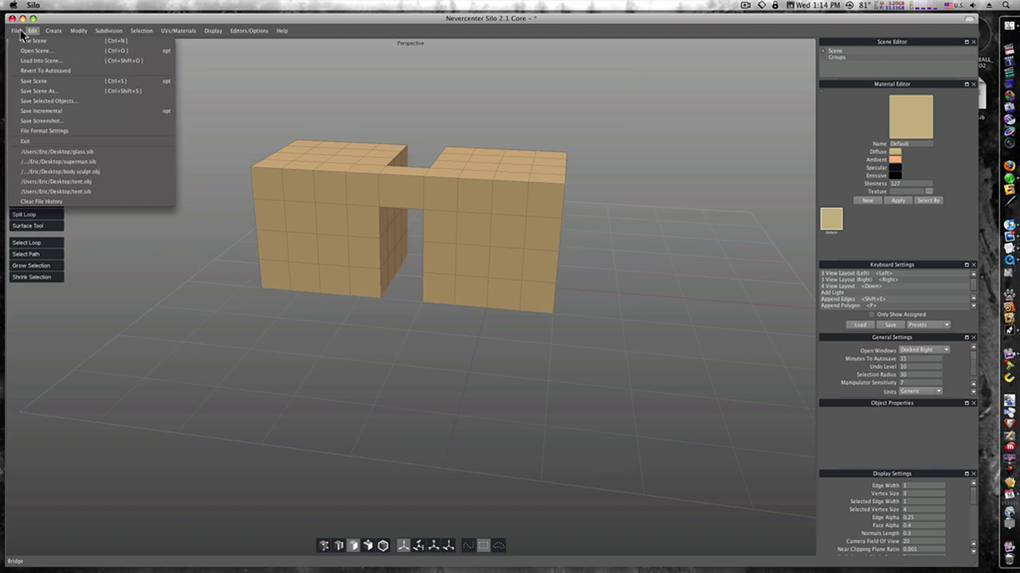
left_click(32, 40)
left_click(488, 295)
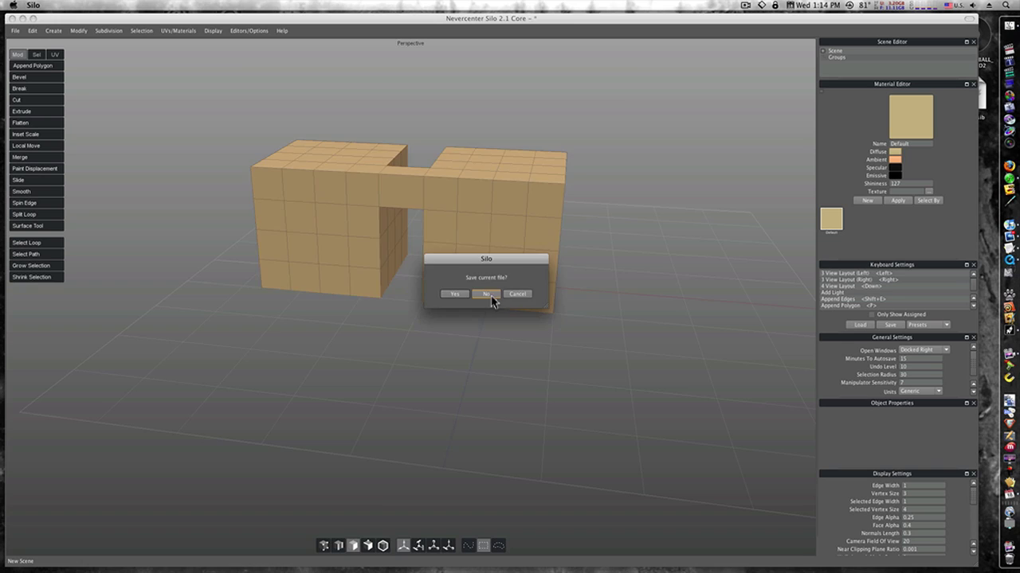
Add a sphere, duplicate it with Ctrl+D, and move the copy to the left.
left_click(54, 32)
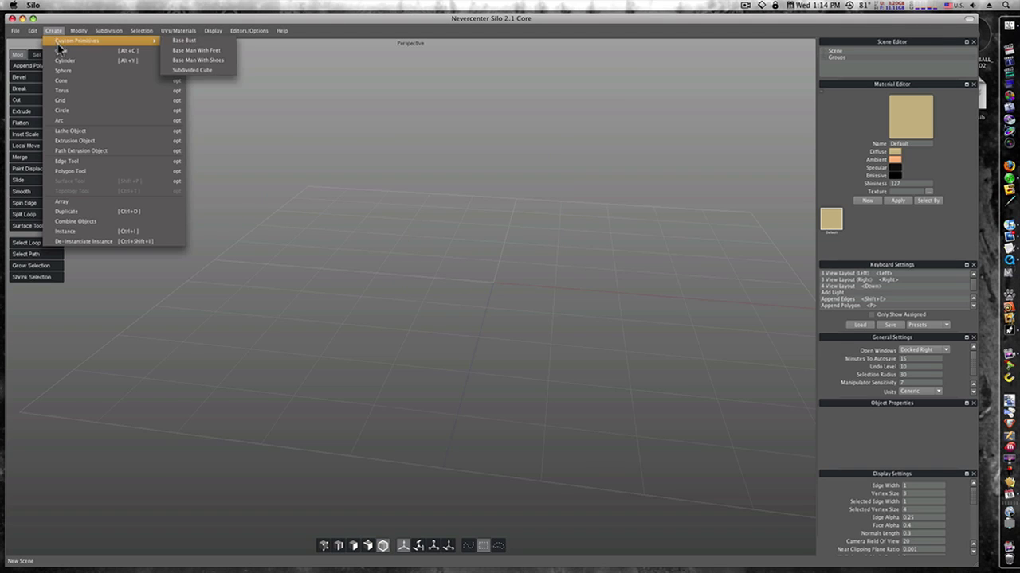
left_click(61, 73)
left_click(54, 31)
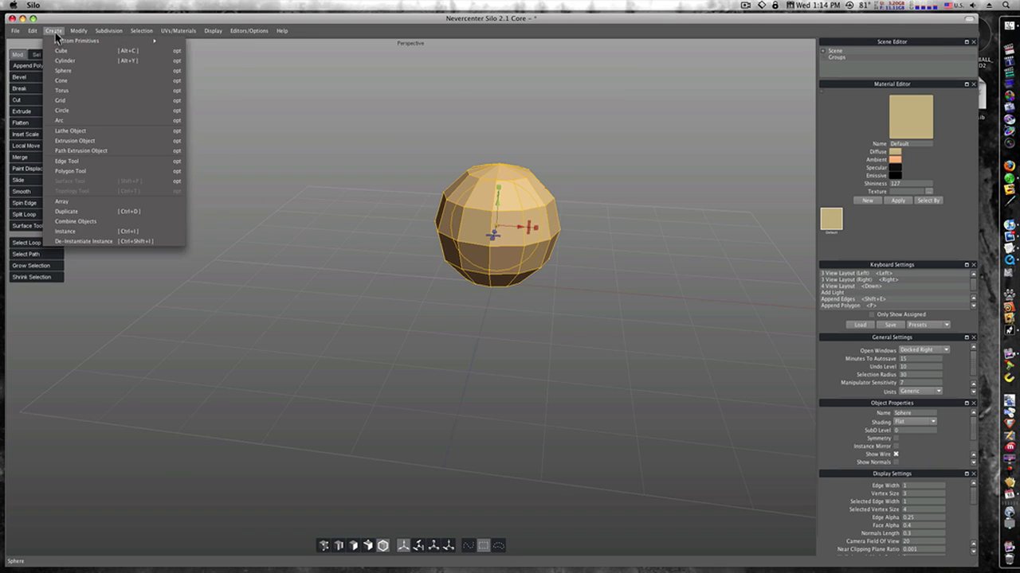
left_click(62, 64)
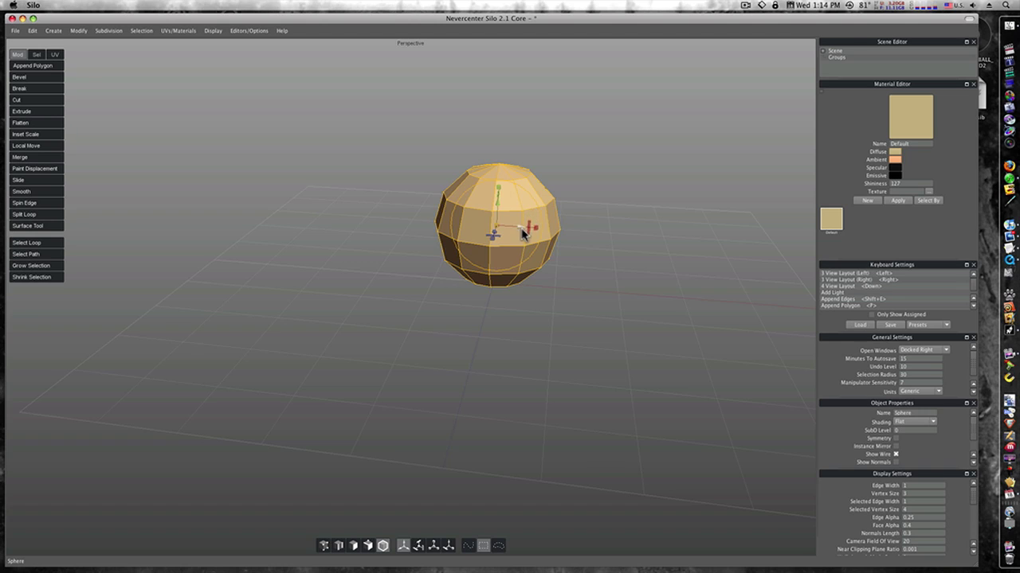
key("ctrl+d")
left_click_drag(521, 232, 327, 201)
Combine the two spheres into one object with Create > Combine Objects.
left_click_drag(262, 144, 451, 284)
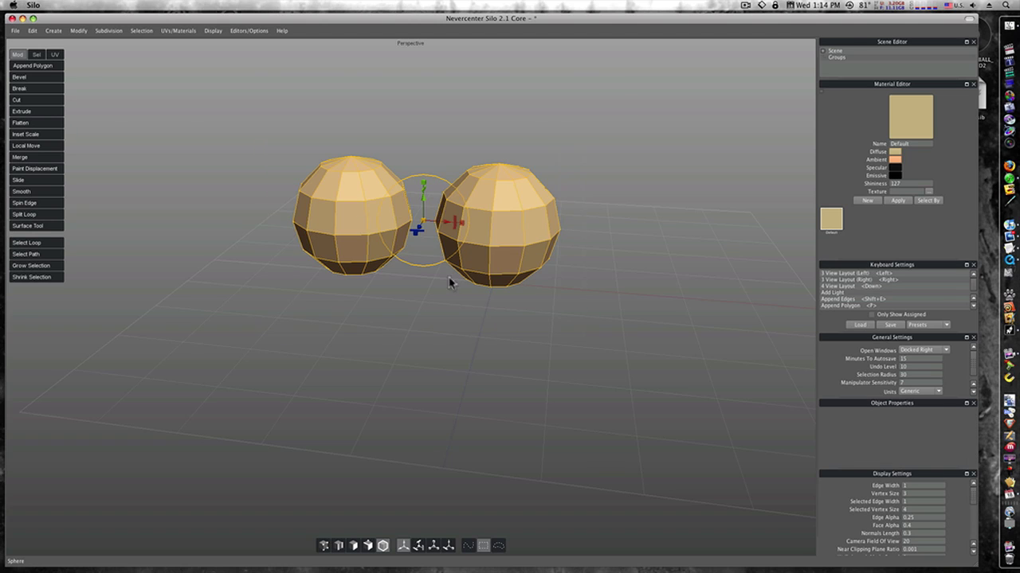
left_click(53, 31)
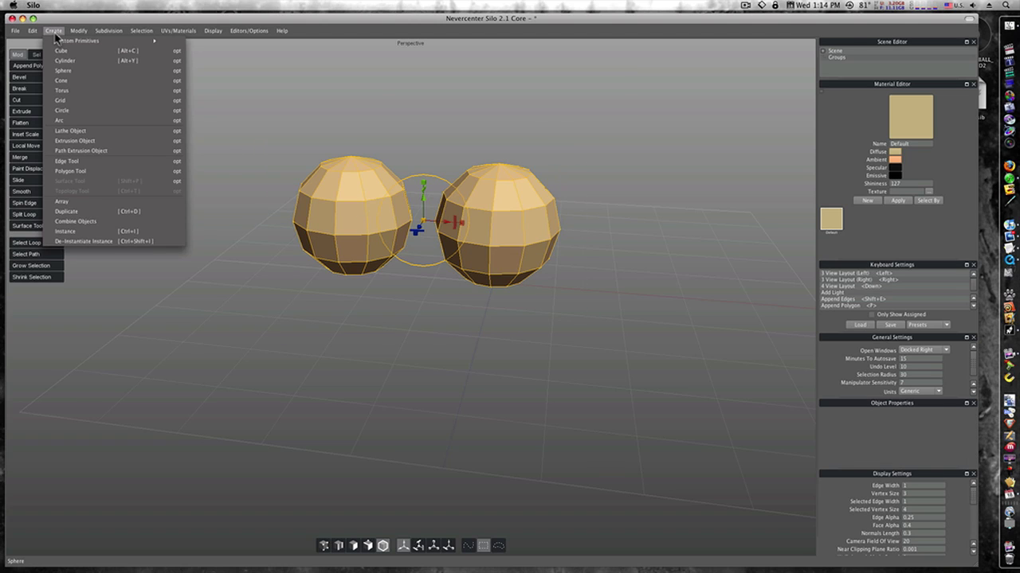
left_click(98, 222)
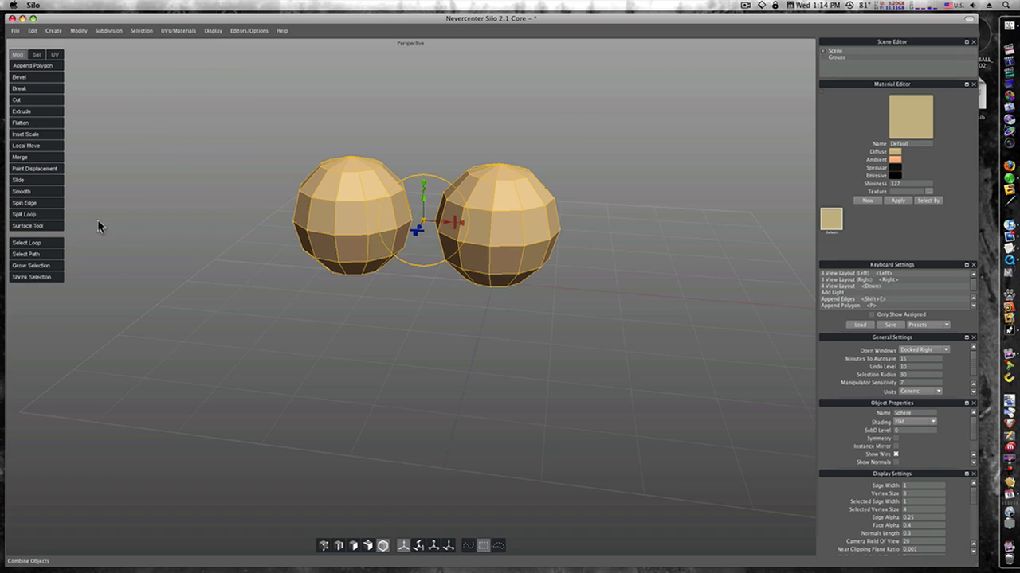
left_click(348, 278)
left_click(353, 267)
left_click(360, 308)
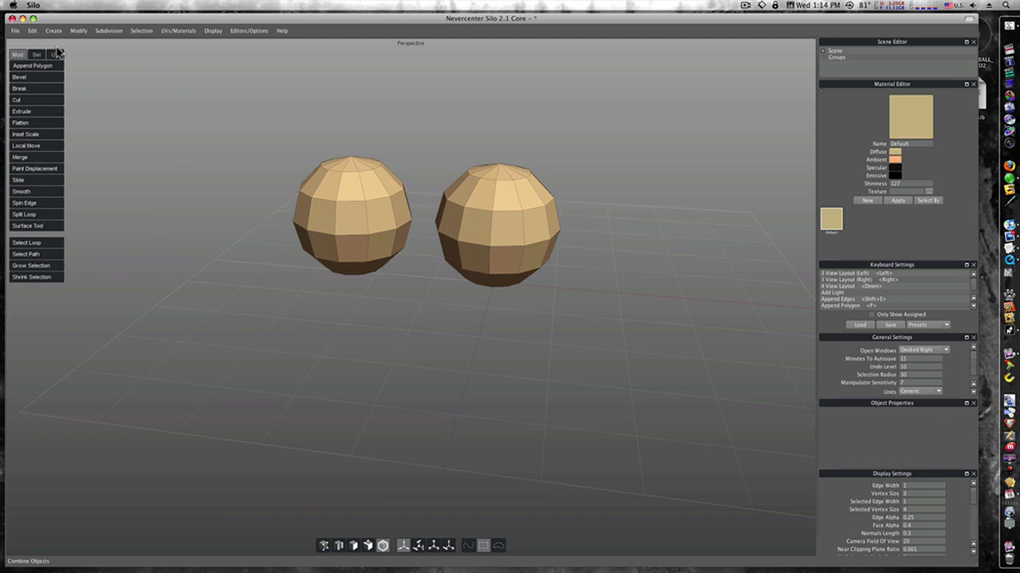
left_click_drag(224, 91, 357, 172)
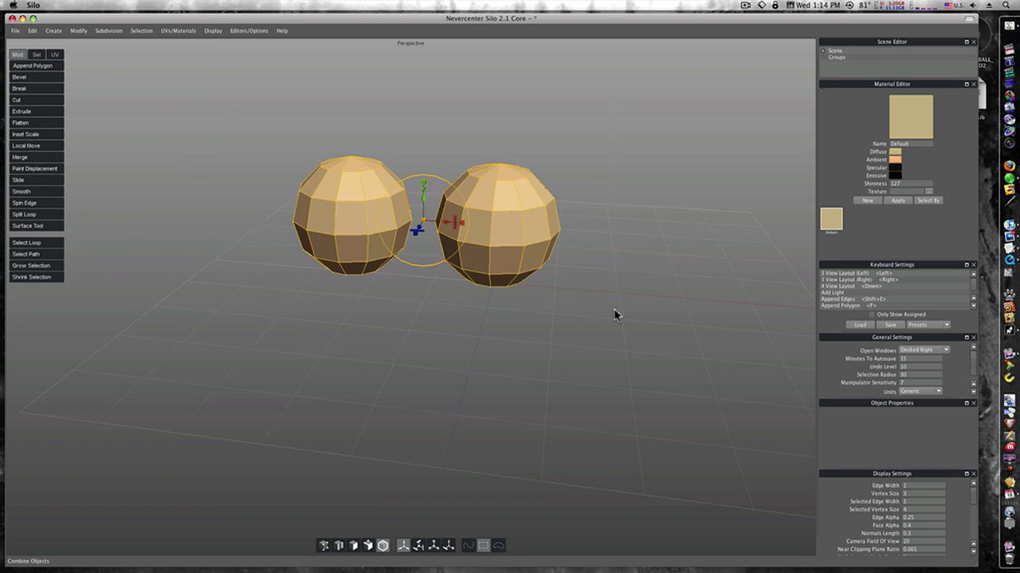
left_click(53, 32)
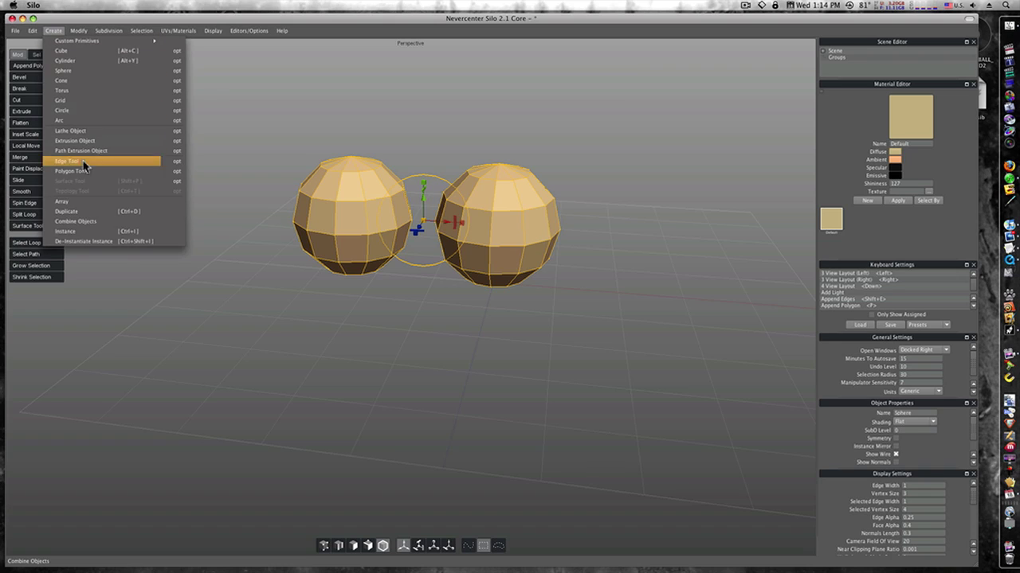
left_click(99, 226)
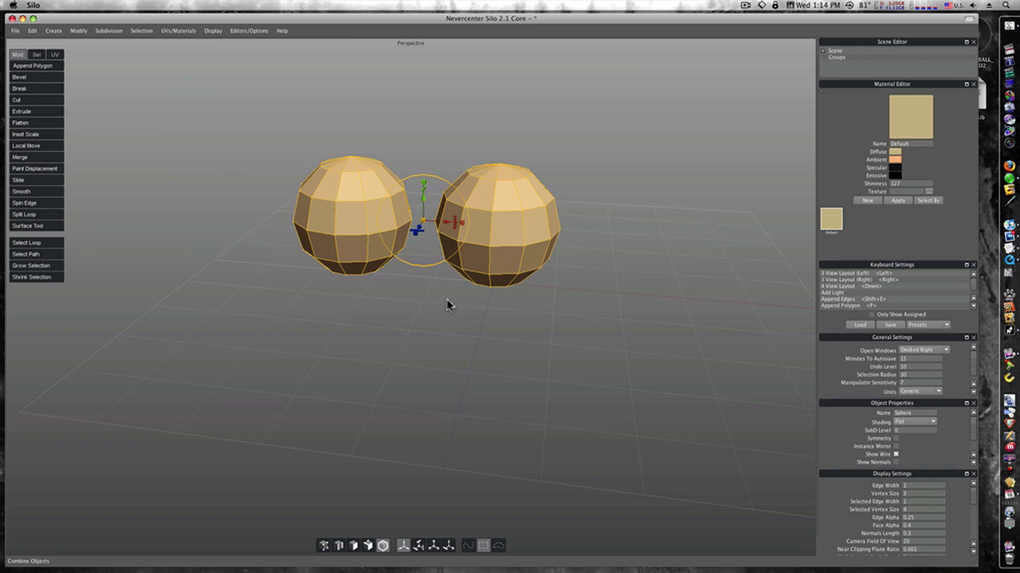
left_click(594, 269)
left_click(515, 231)
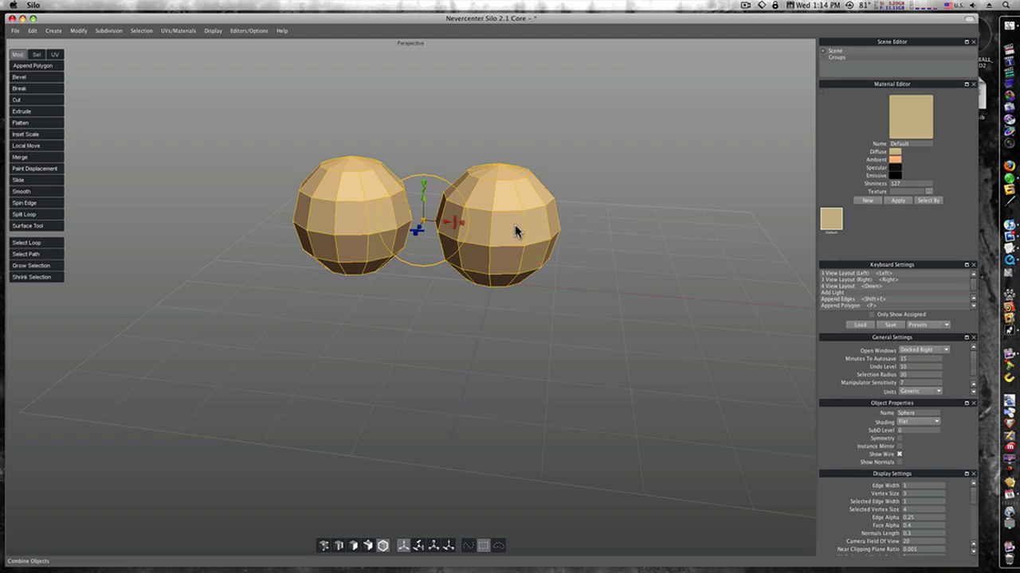
left_click(607, 408)
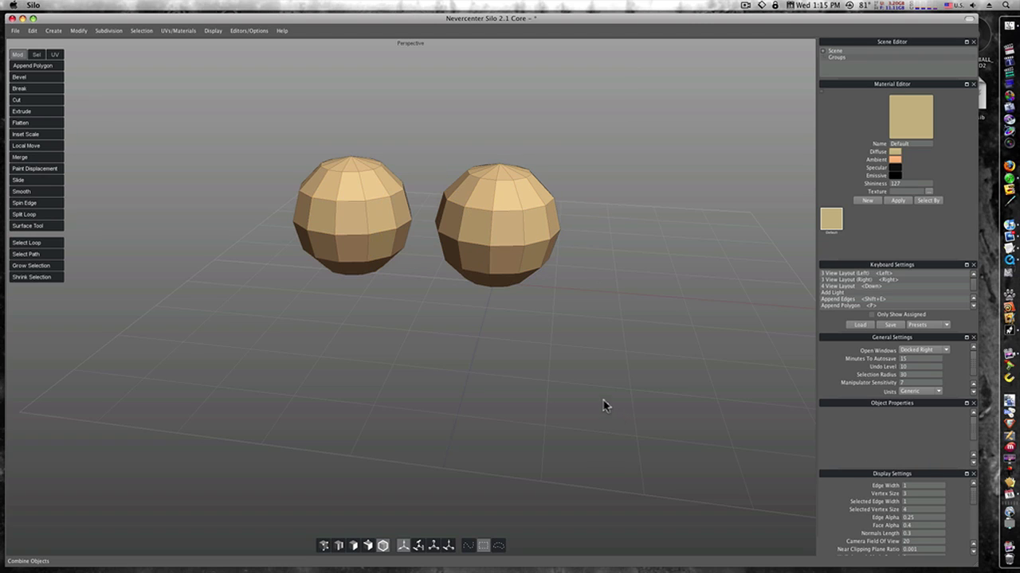
Select the spheres' facing faces and bridge them into a connecting neck.
left_click(355, 547)
left_click(409, 244)
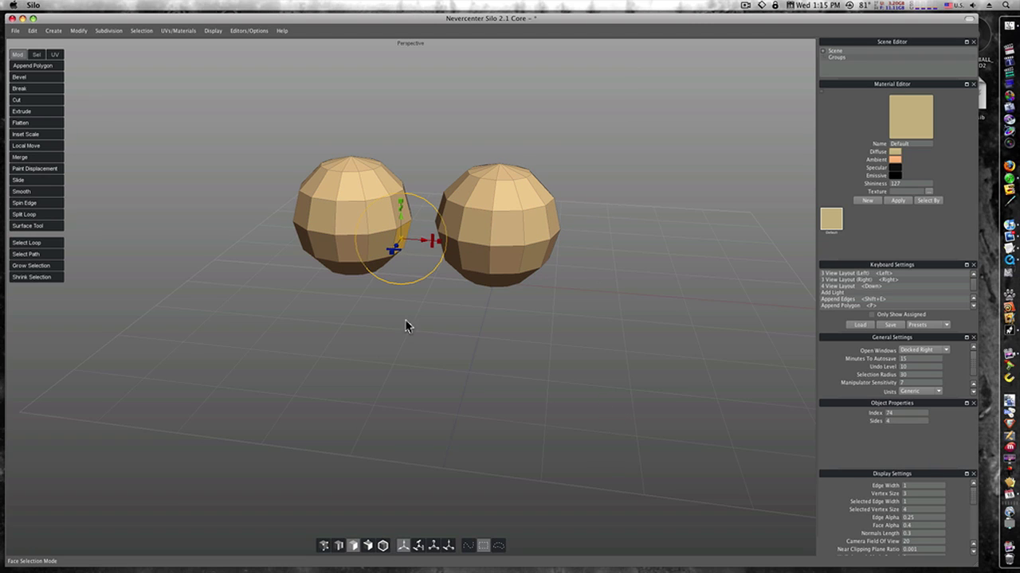
mouse_move(406, 332)
middle_mouse_down()
mouse_move(435, 335)
mouse_move(416, 348)
middle_mouse_up()
right_click(416, 345)
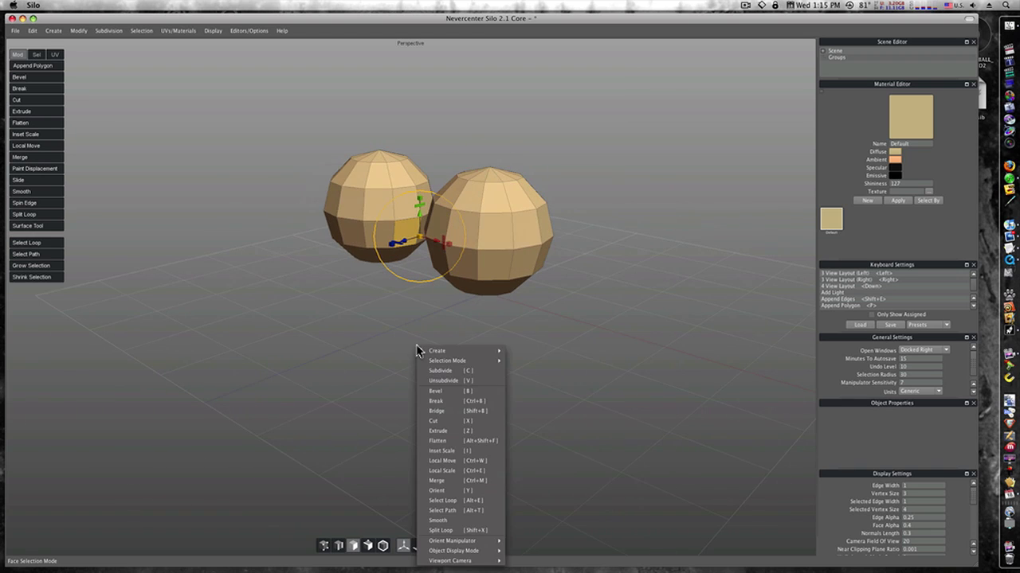
left_click(440, 411)
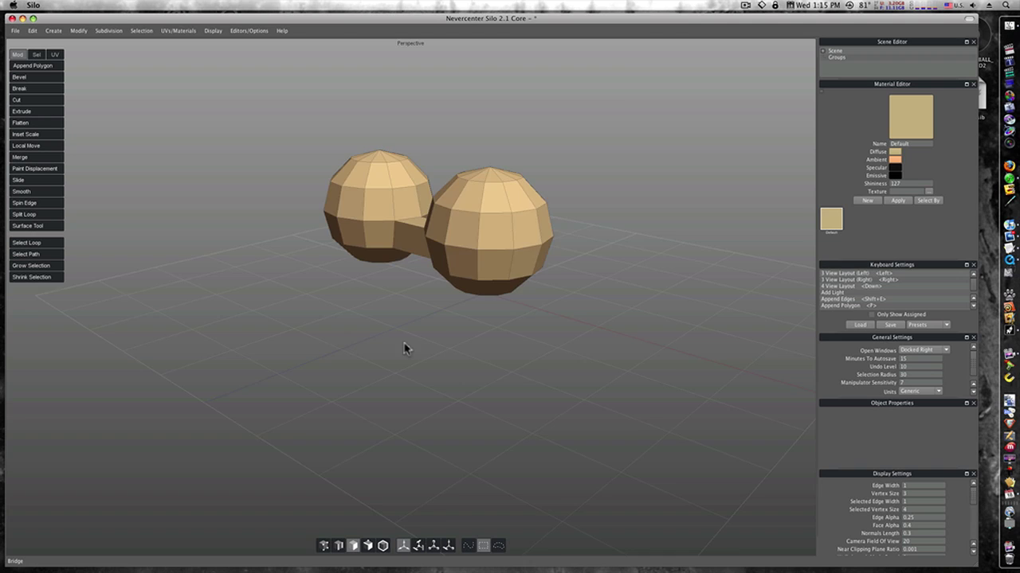
middle_click_drag(404, 348, 460, 358)
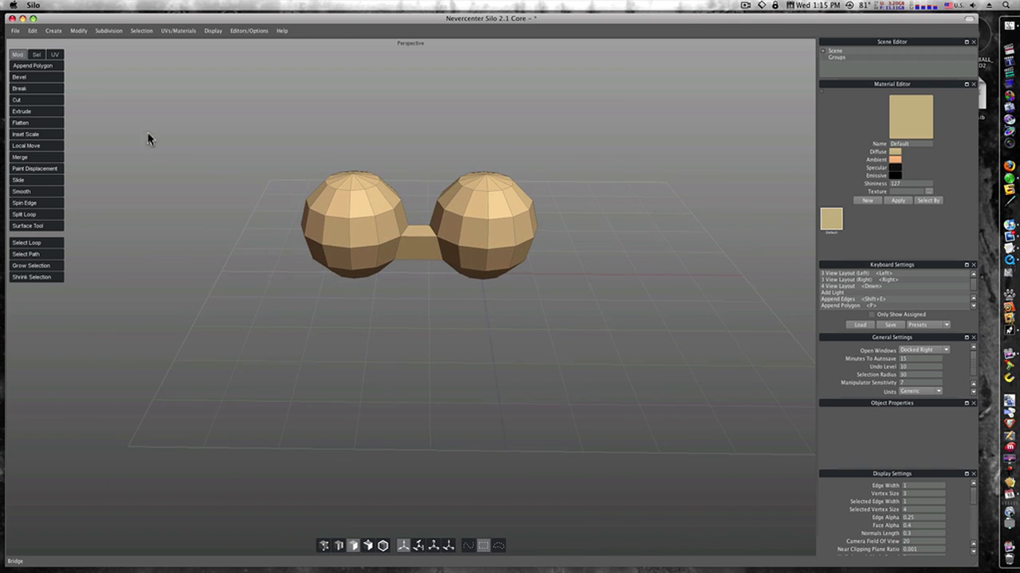
Start a new scene, discarding the joined spheres without saving.
left_click(51, 31)
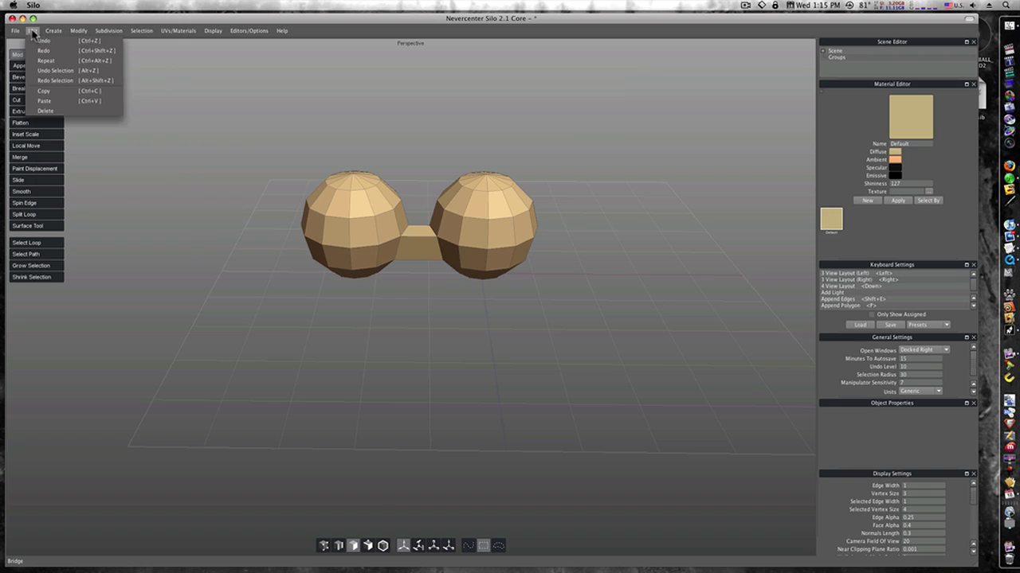
left_click(24, 40)
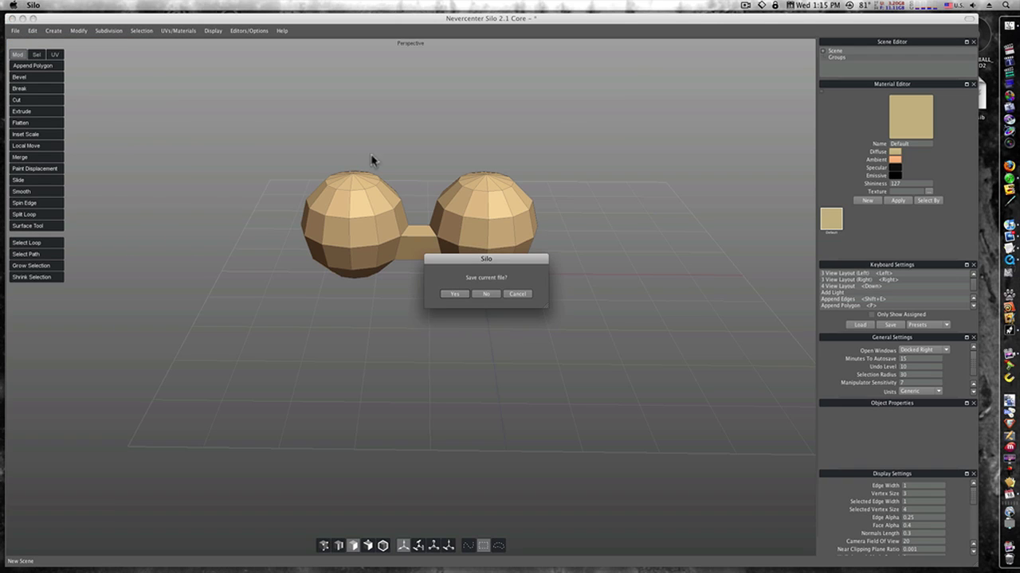
left_click(486, 293)
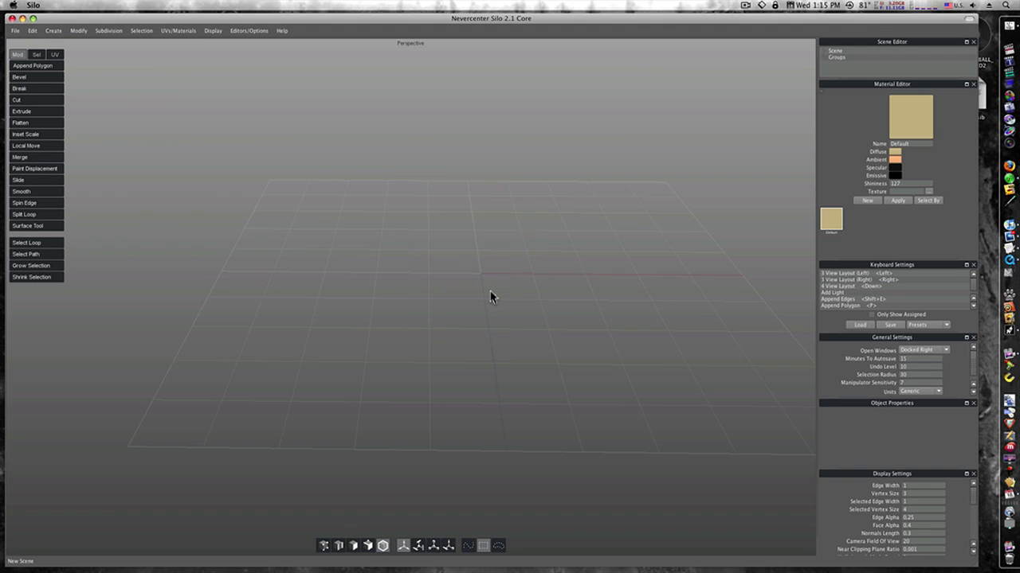
Add a sphere to the scene and select it.
left_click(46, 31)
left_click(65, 71)
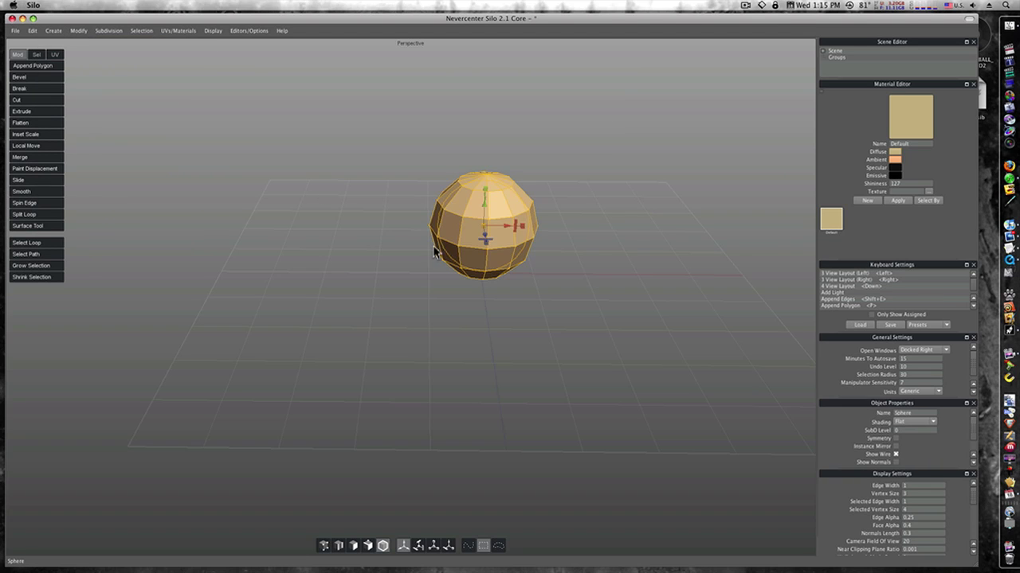
left_click(406, 303)
left_click_drag(391, 107, 539, 309)
Create a linked instance of the sphere and drag it to the left along X.
left_click(52, 32)
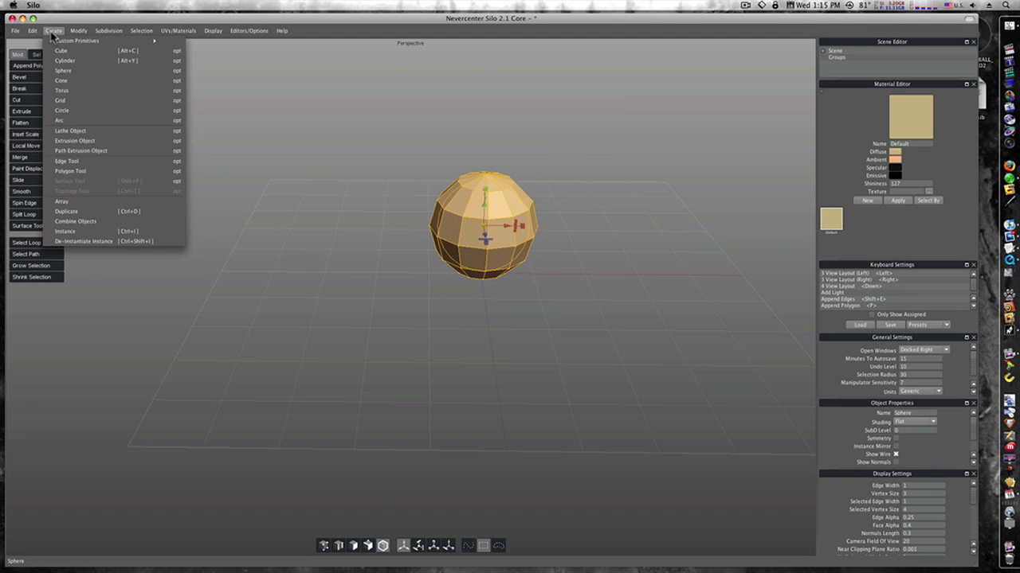
left_click(124, 234)
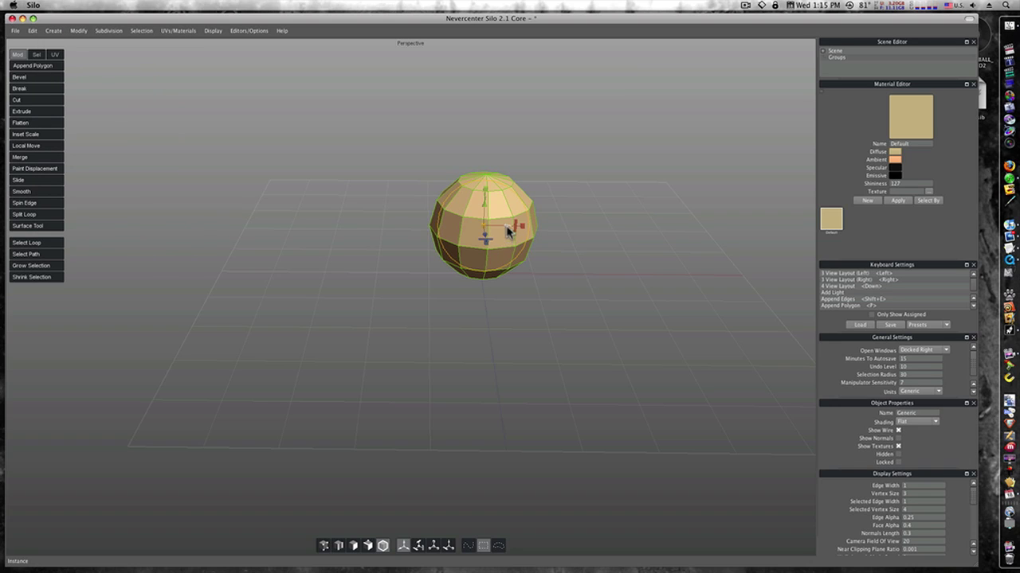
left_click_drag(510, 231, 383, 231)
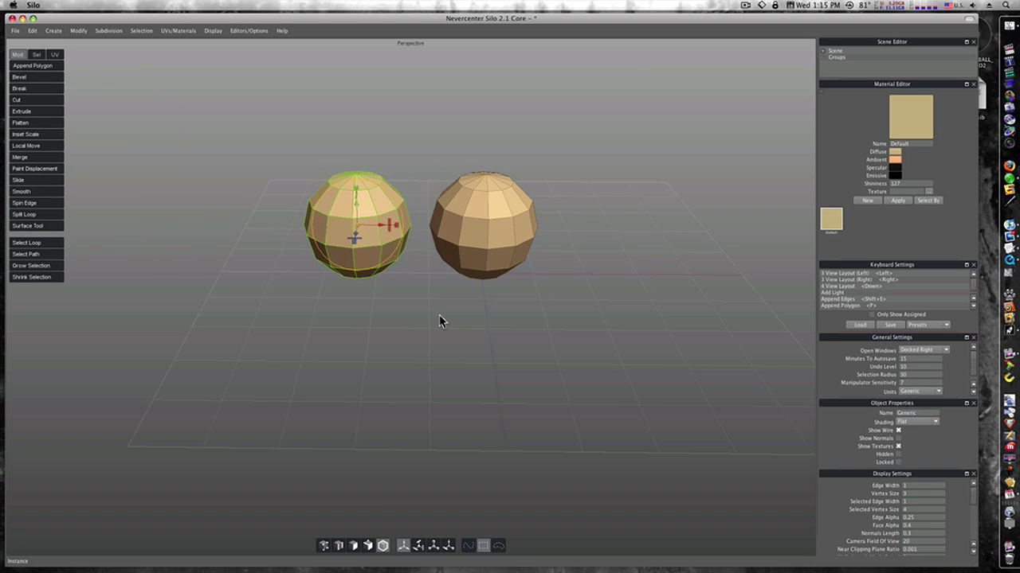
left_click(440, 321)
left_click(484, 209)
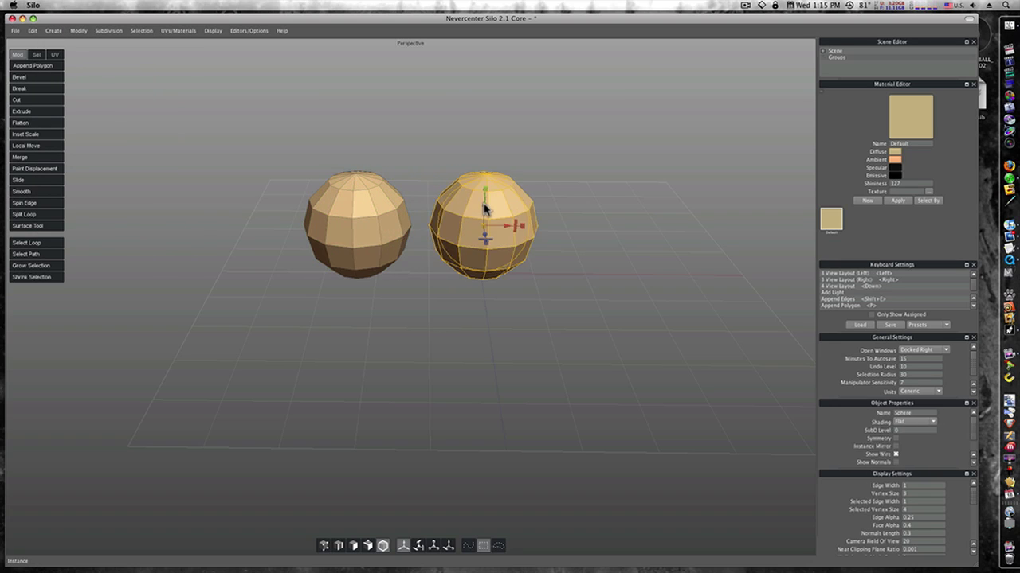
left_click(351, 547)
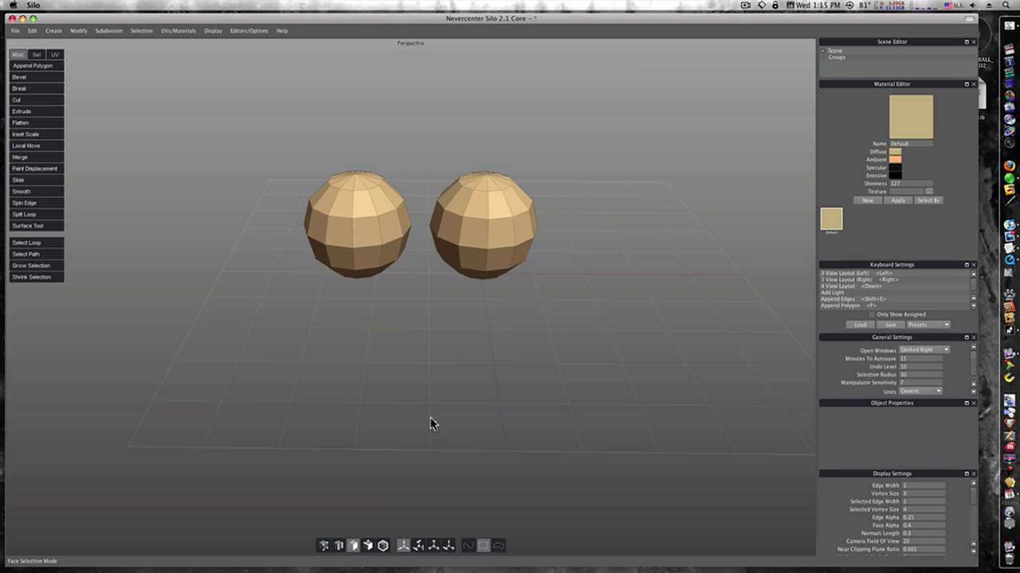
left_click(480, 243)
mouse_move(475, 247)
left_mouse_down()
mouse_move(475, 233)
mouse_move(478, 257)
mouse_move(475, 243)
left_mouse_up()
left_click(386, 268)
middle_click_drag(332, 194, 453, 266)
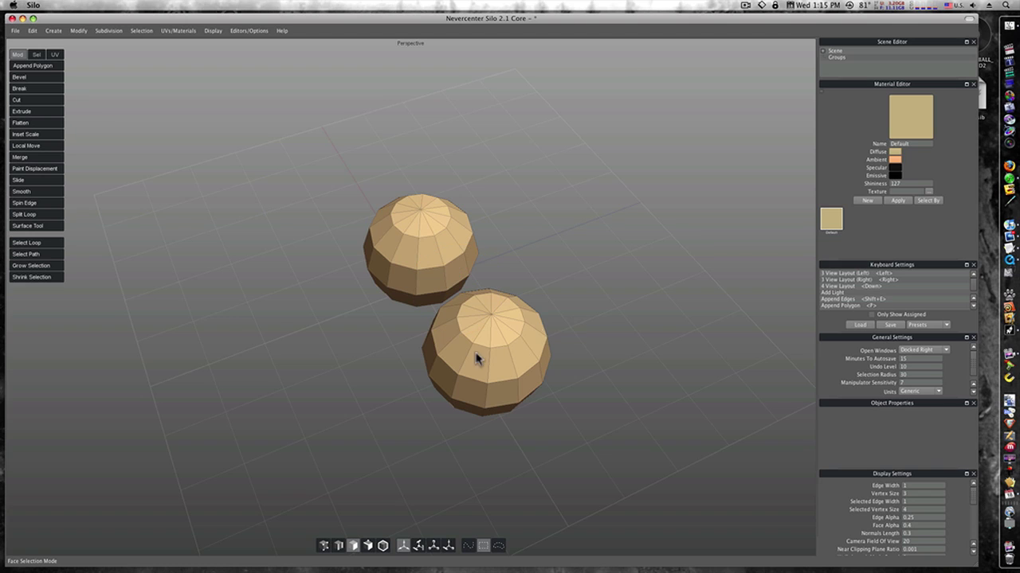
left_click(420, 228)
left_click(549, 271)
middle_click_drag(566, 278, 466, 239)
left_click(458, 253)
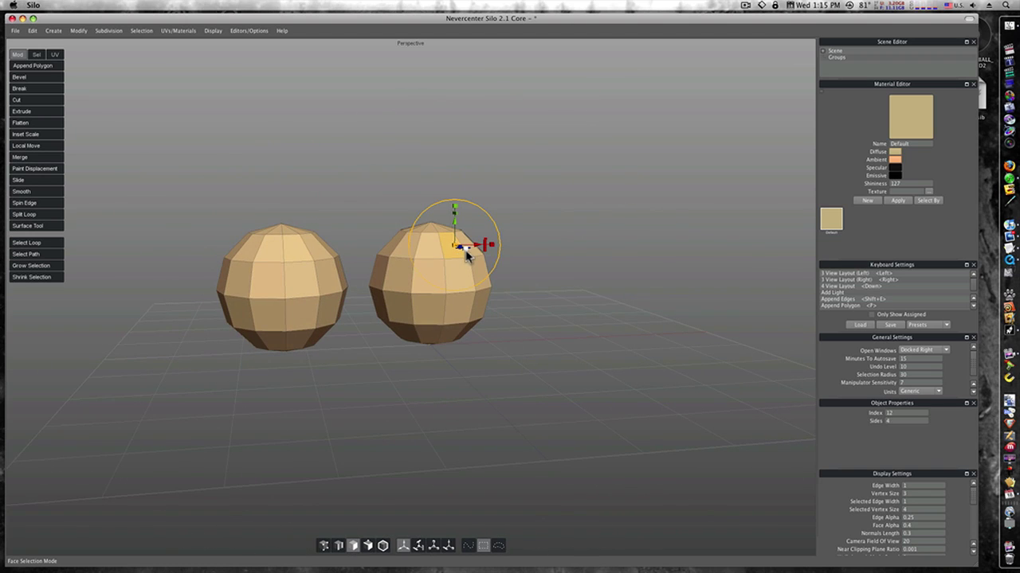
mouse_move(458, 227)
left_mouse_down()
mouse_move(464, 194)
mouse_move(460, 242)
left_mouse_up()
middle_click_drag(542, 319, 276, 162)
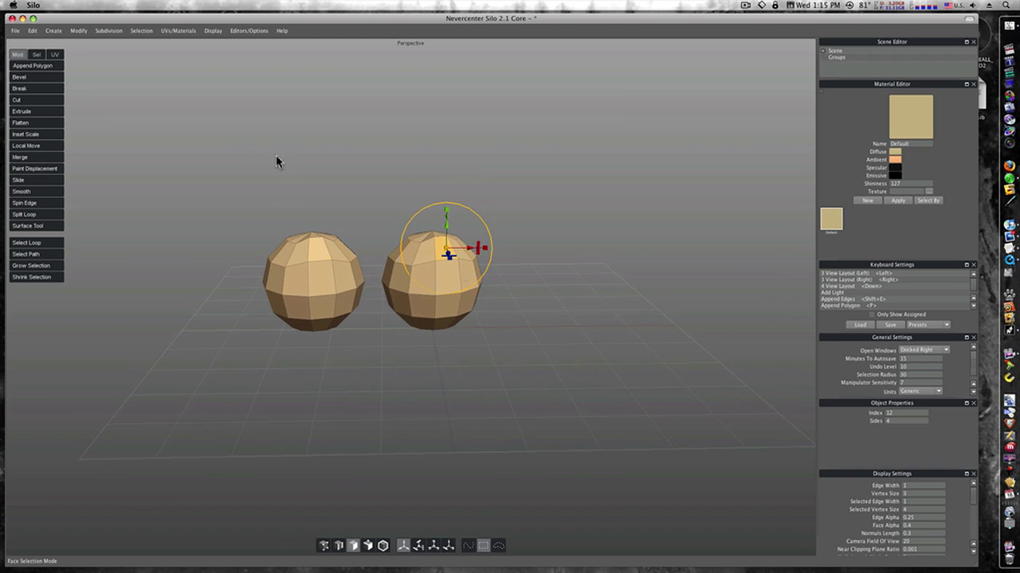
left_click(33, 31)
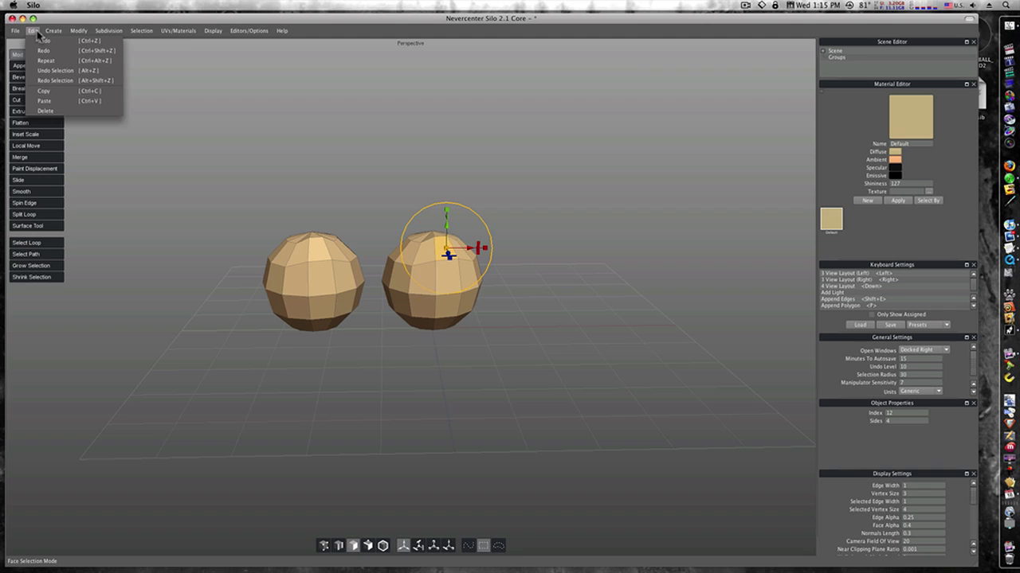
left_click(50, 30)
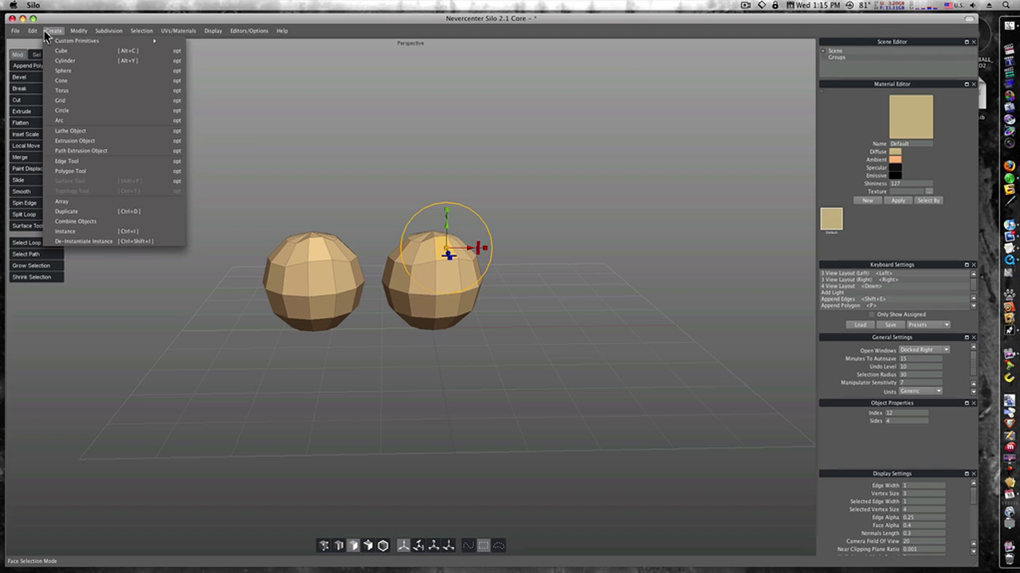
mouse_move(63, 44)
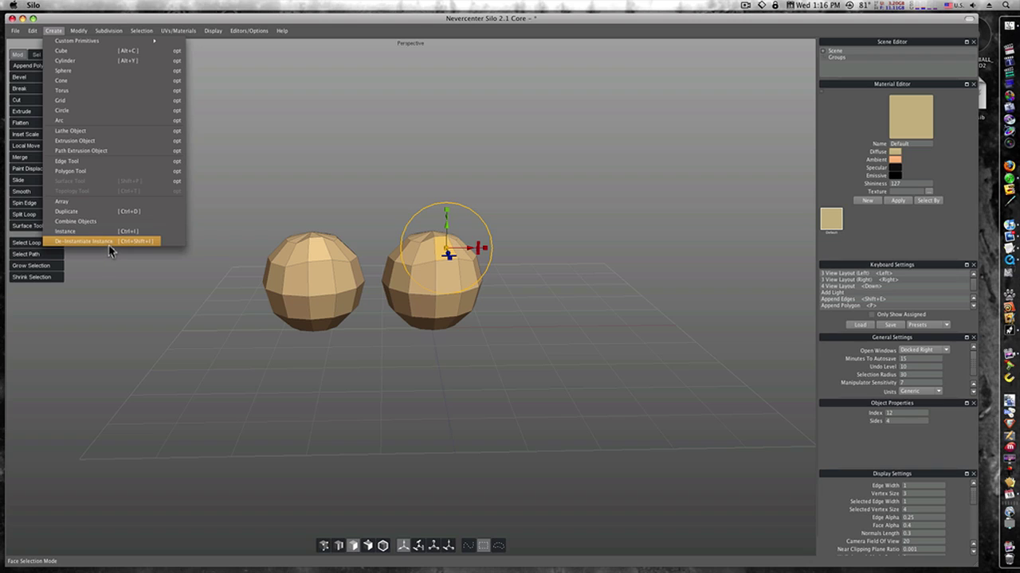
left_click(223, 272)
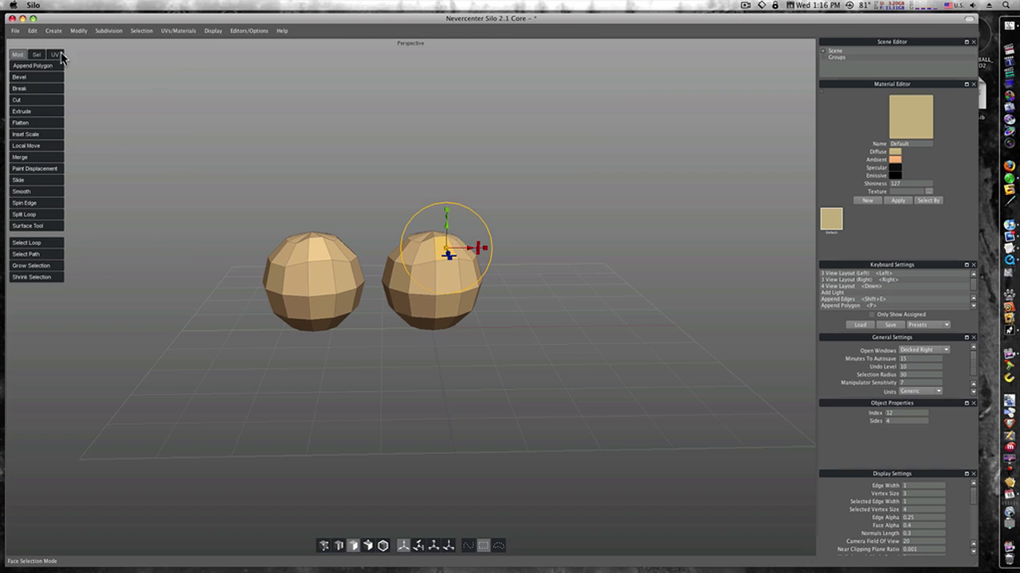
left_click(15, 31)
left_click(15, 31)
left_click(15, 31)
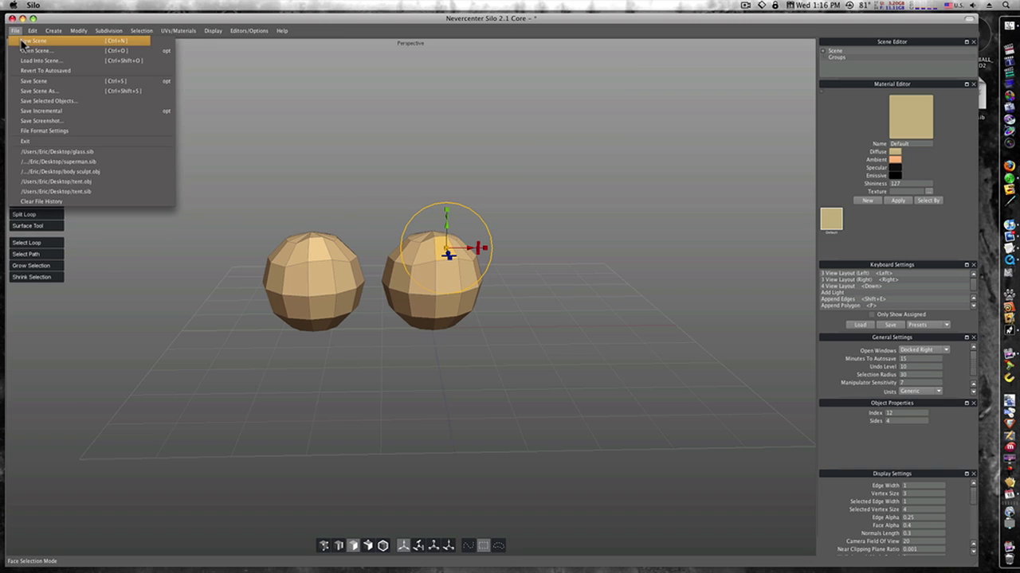
Start a new scene without saving the spheres and switch to a single Front view.
left_click(23, 41)
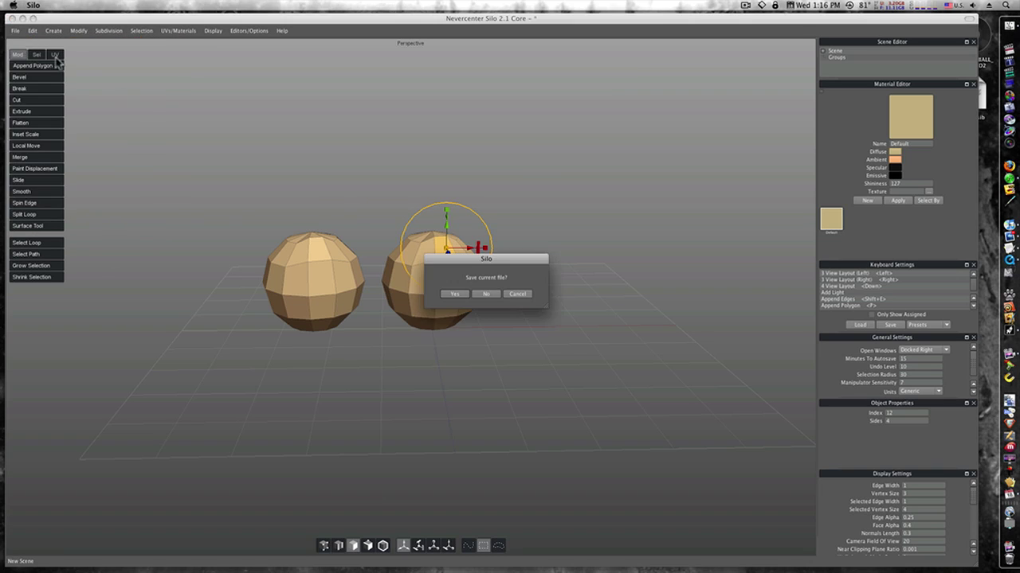
left_click(485, 294)
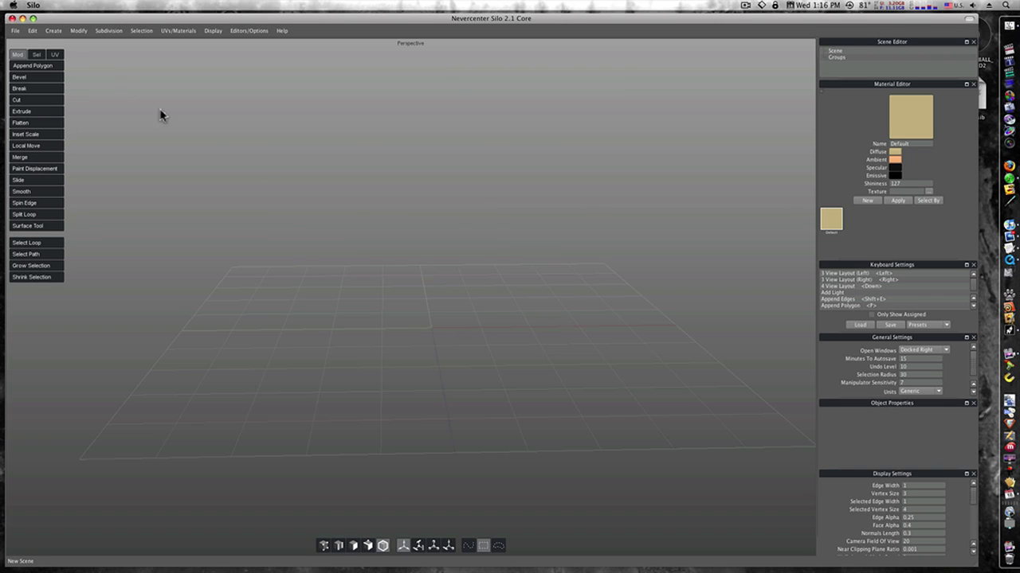
left_click(54, 31)
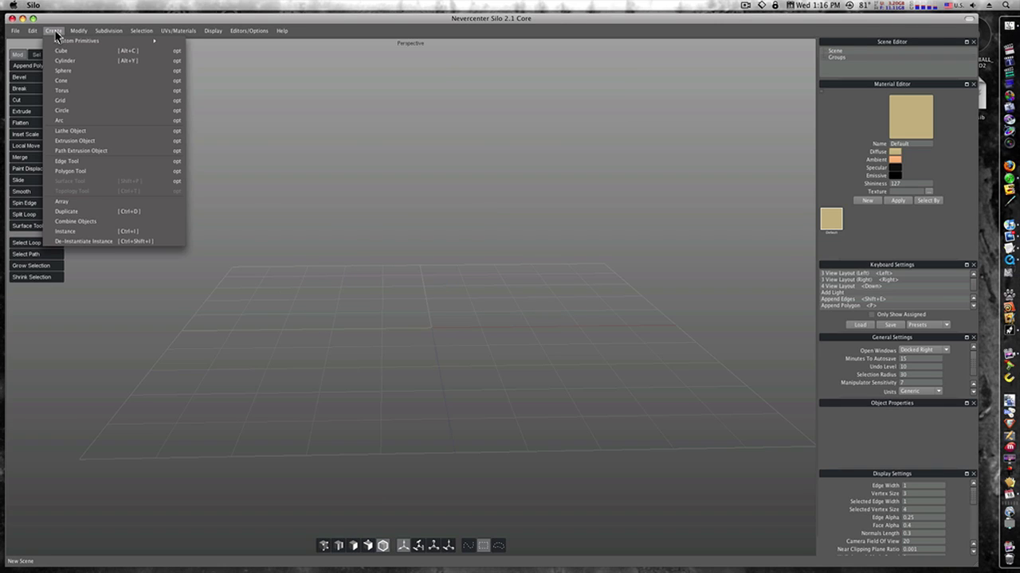
left_click(455, 319)
key("Down")
key("Up")
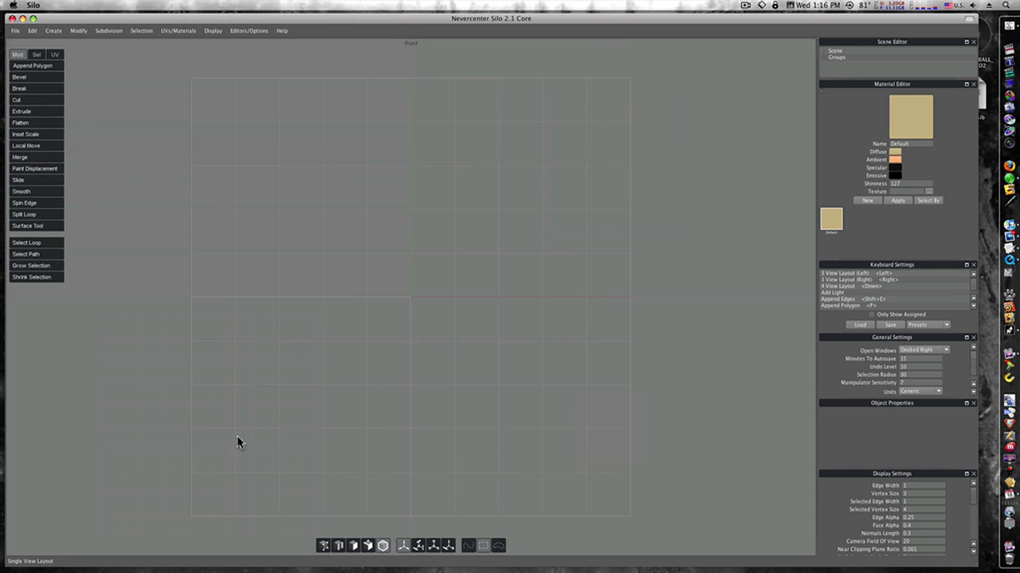
Draw the tall hooked profile curve with a short foot using the Edge Tool.
left_click(51, 32)
left_click(90, 170)
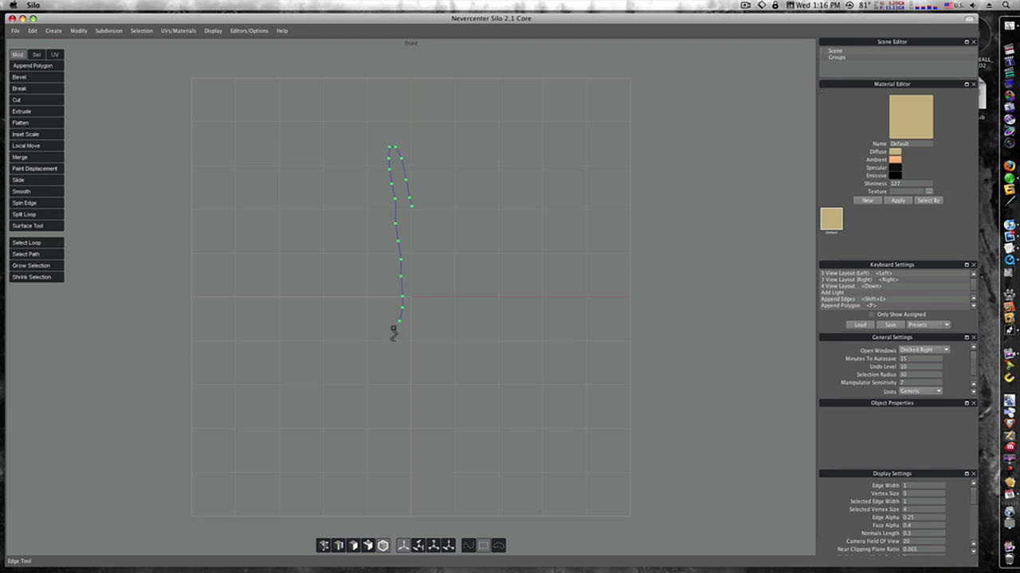
left_click(360, 338)
key("Return")
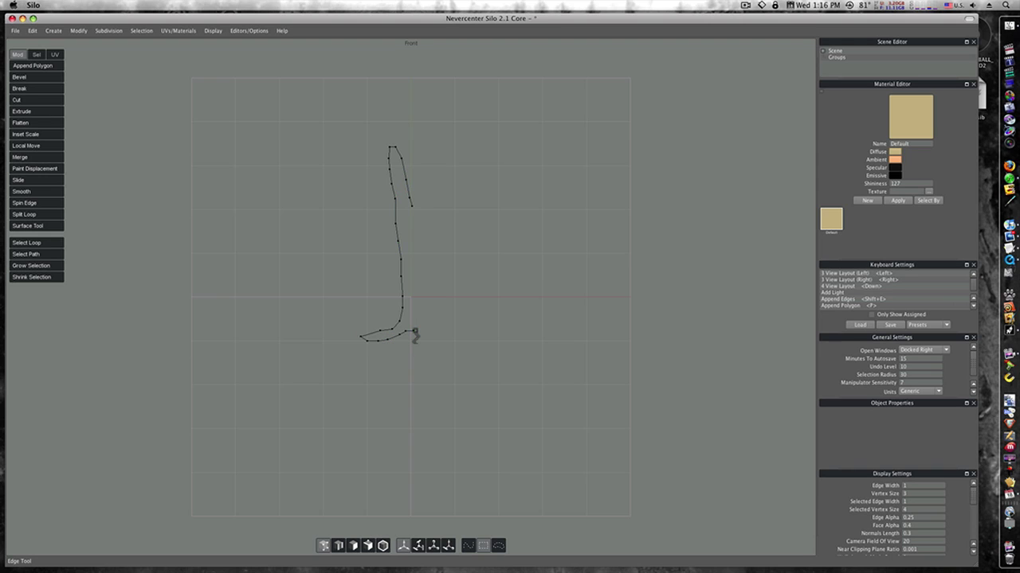
Return to Perspective and select the hooked curve as one Line Segment object.
key("Down")
key("Up")
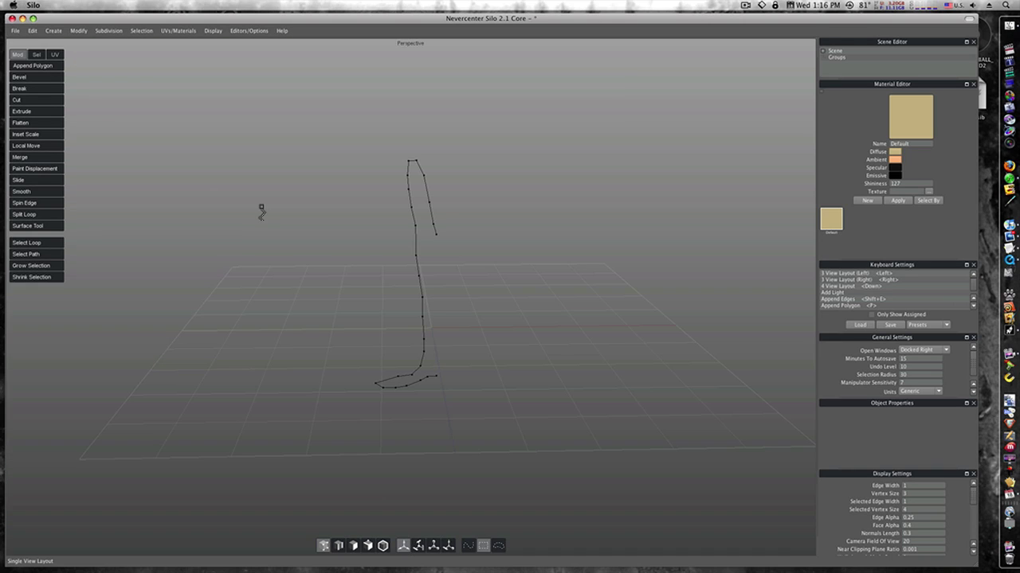
left_click_drag(297, 95, 510, 440)
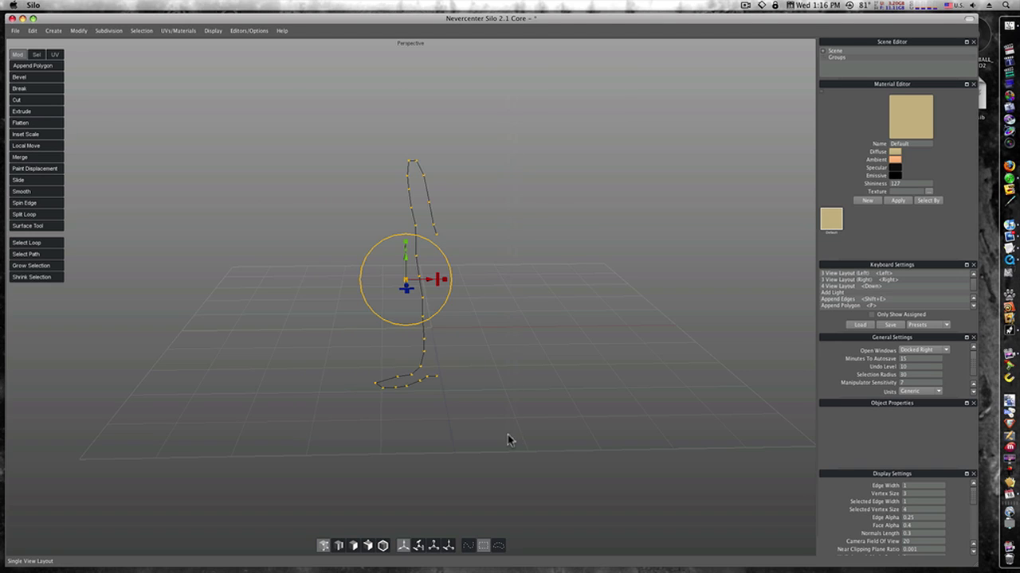
middle_click_drag(504, 439, 522, 438)
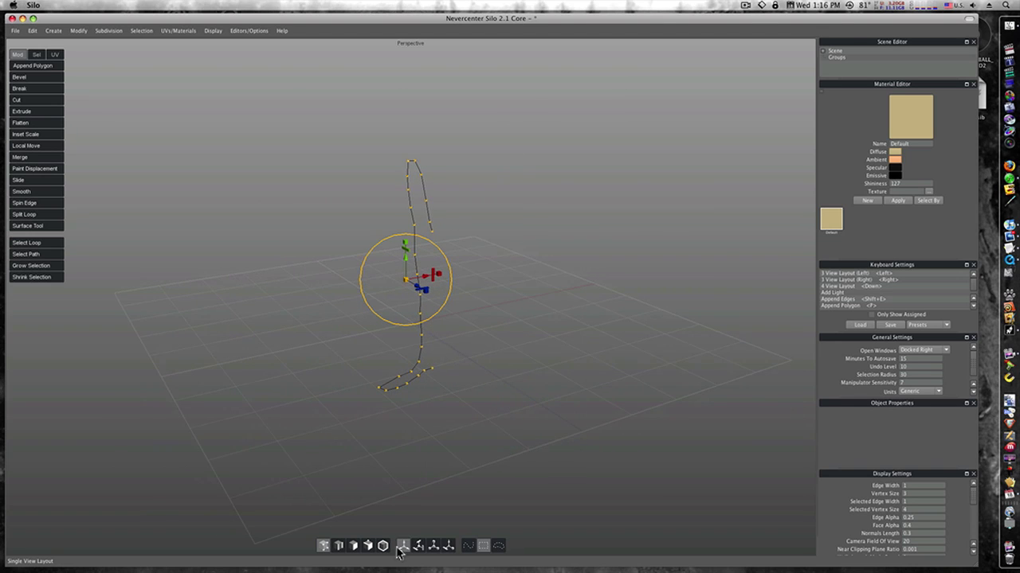
left_click(353, 546)
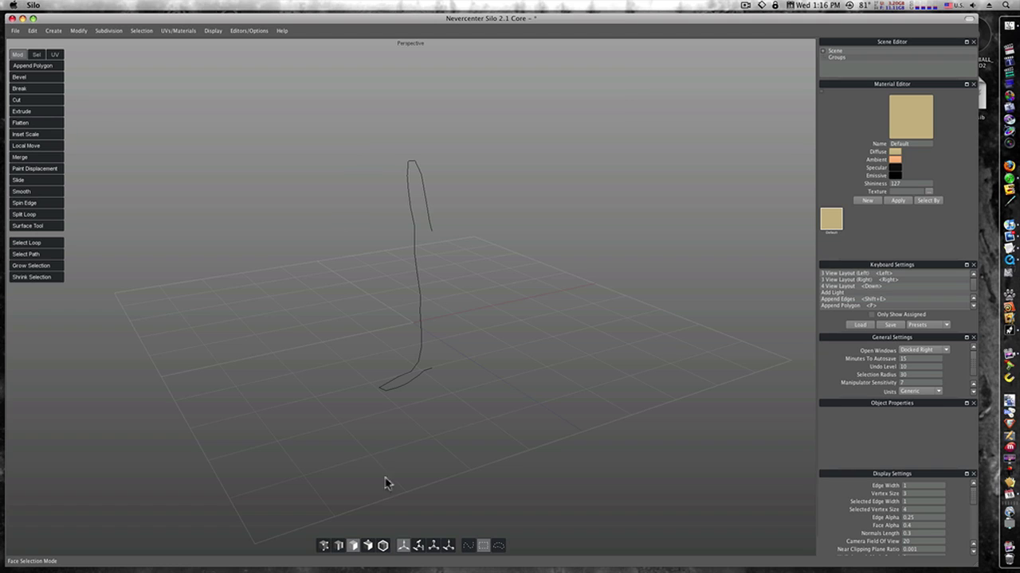
left_click(383, 546)
middle_click_drag(512, 437, 478, 431)
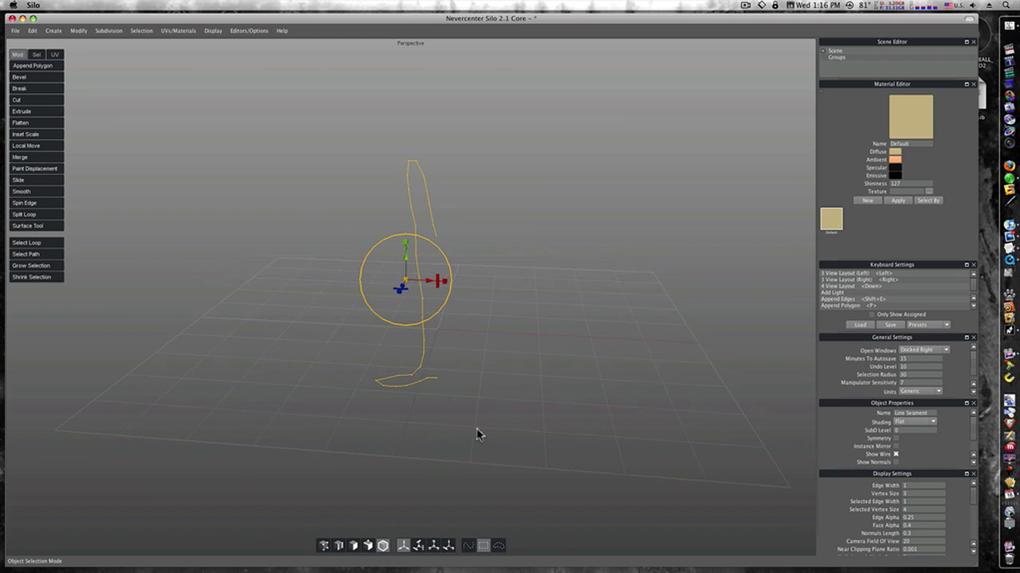
Lathe the curve as a trial, undo it, and reselect the hook-shaped profile curve.
left_click(53, 30)
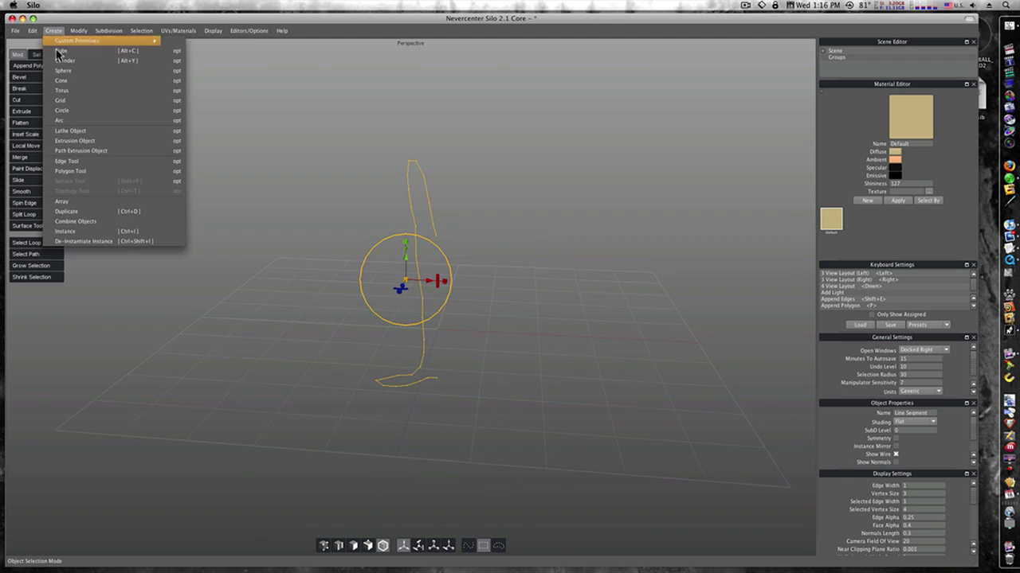
left_click(63, 130)
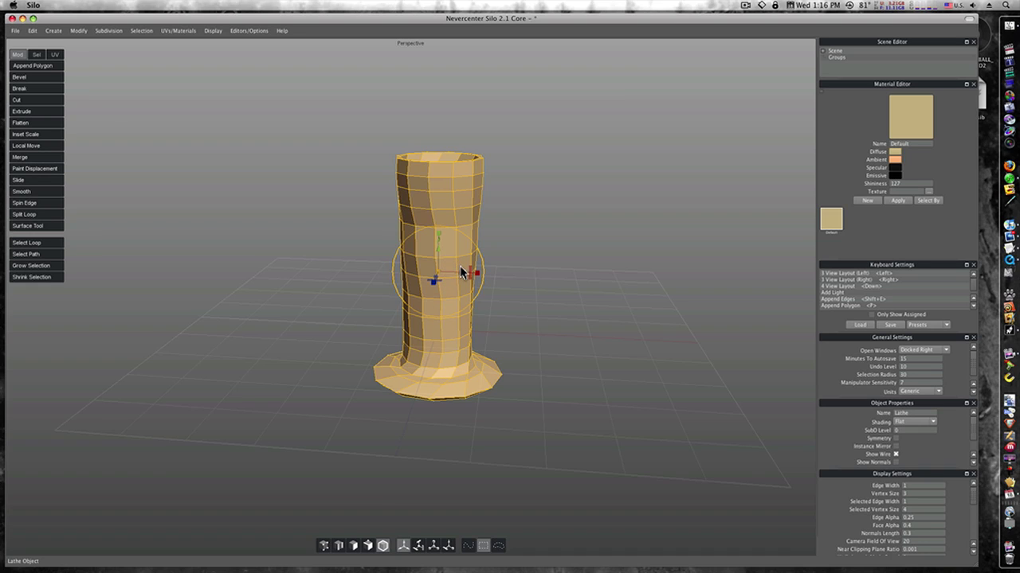
key("super+z")
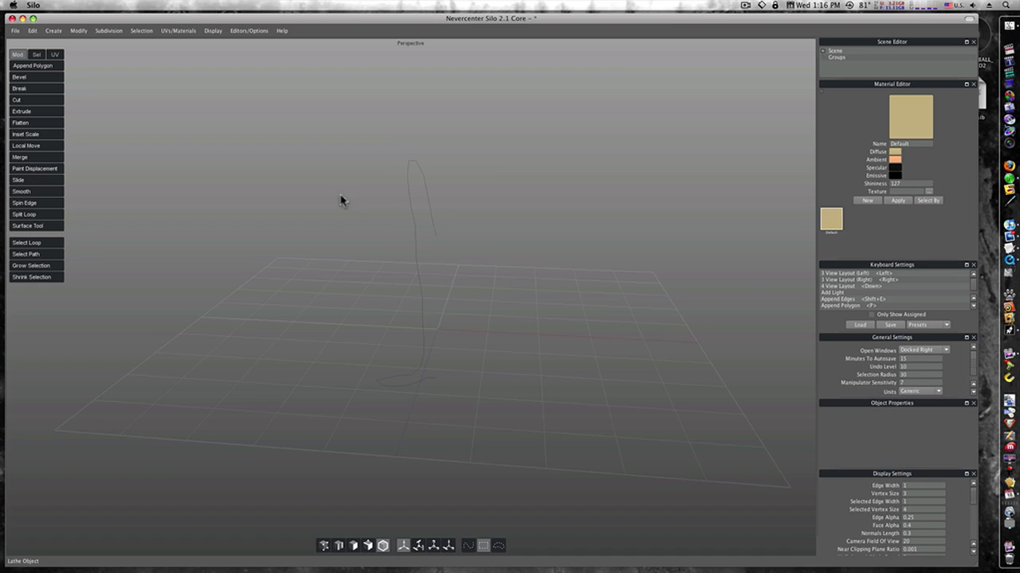
left_click_drag(317, 174, 510, 421)
Lathe the profile 360° around World Y with capped ends into a 12-section vase.
left_click(56, 31)
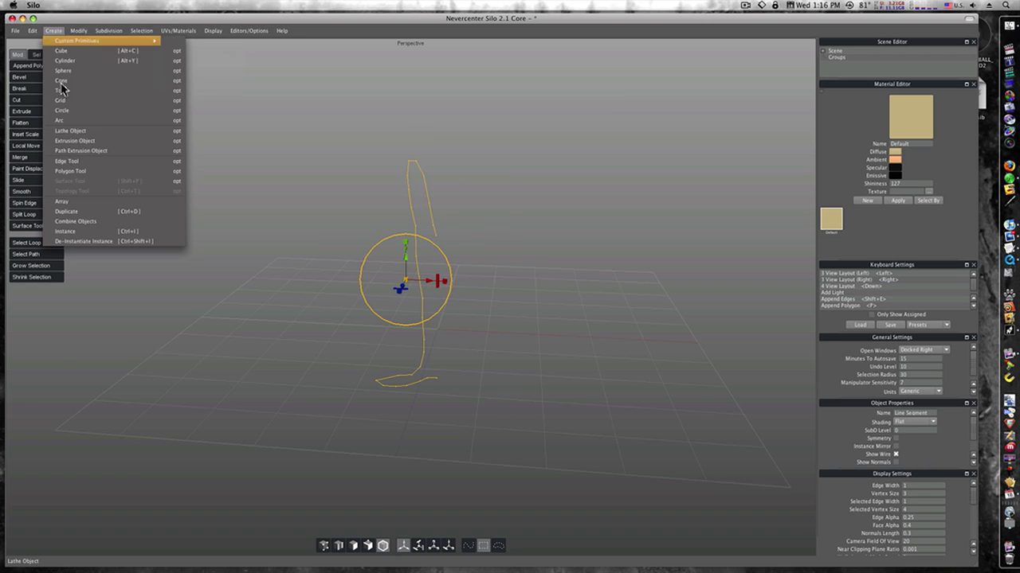
left_click(177, 130)
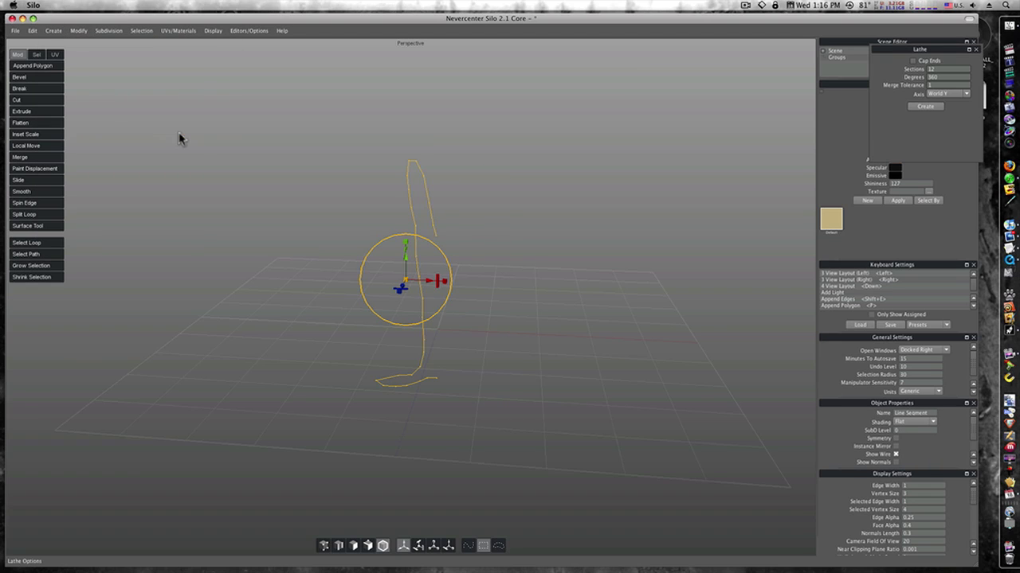
left_click_drag(926, 51, 206, 57)
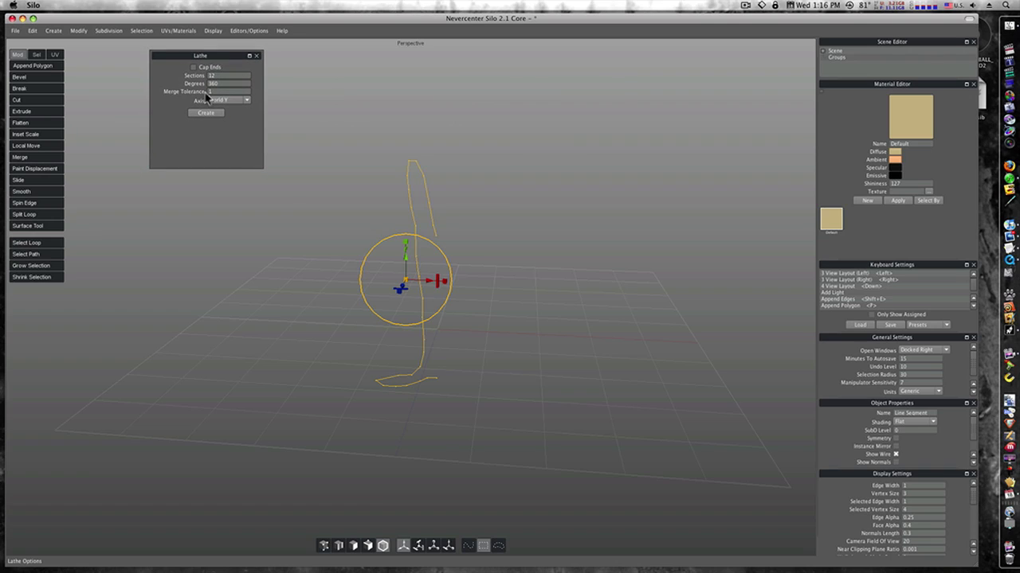
left_click(244, 102)
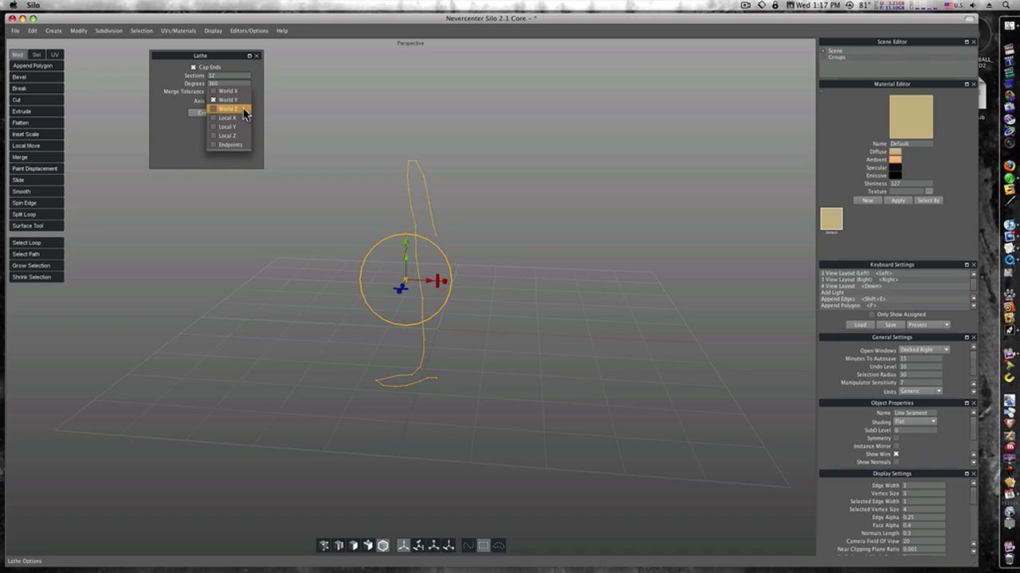
left_click(244, 100)
left_click(200, 115)
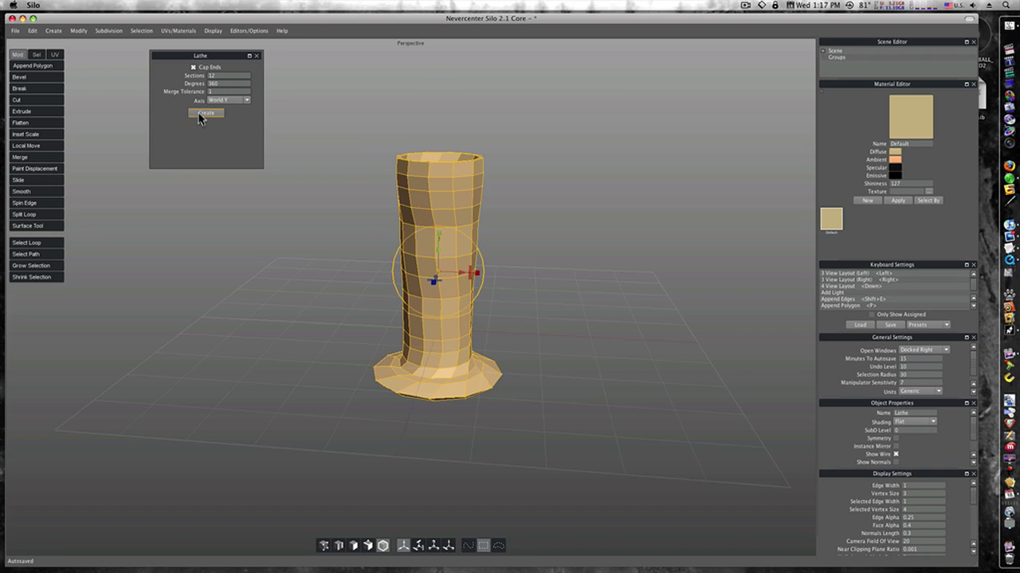
middle_click_drag(424, 237, 494, 268)
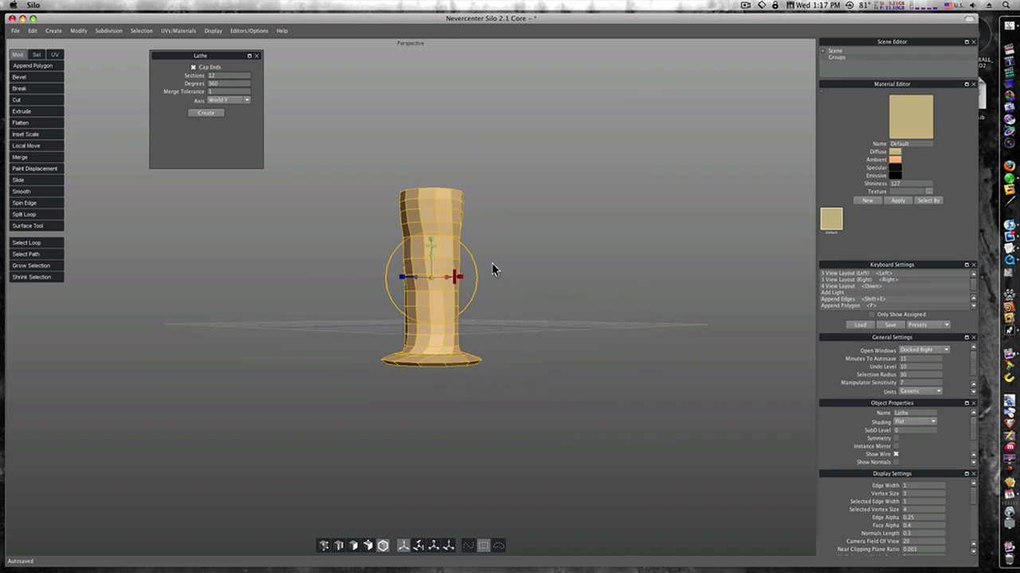
left_click(493, 269)
middle_click_drag(597, 284, 521, 307)
Close the Lathe panel, browse the Create and Modify menus, then bring up File.
left_click(253, 56)
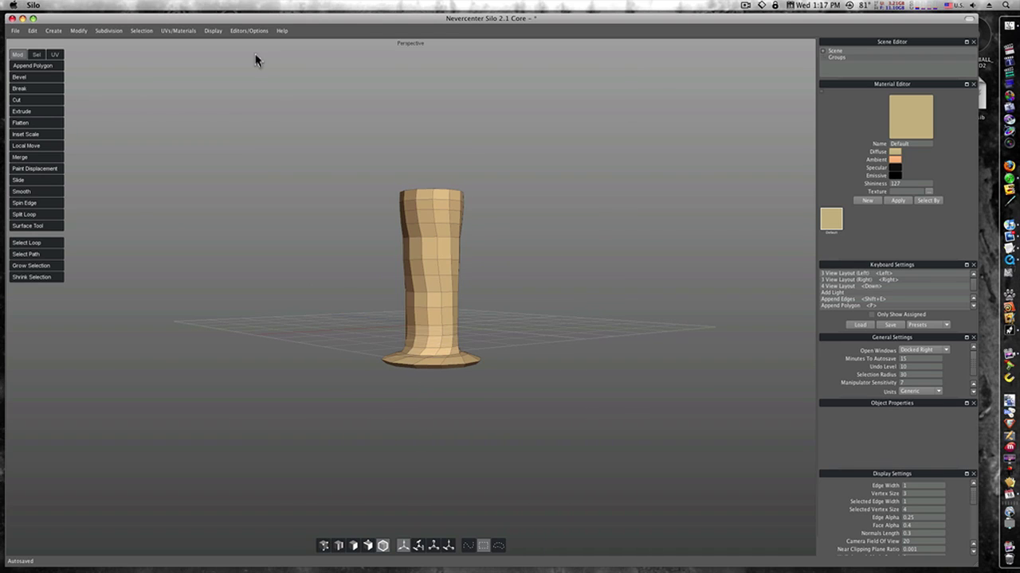
left_click(54, 31)
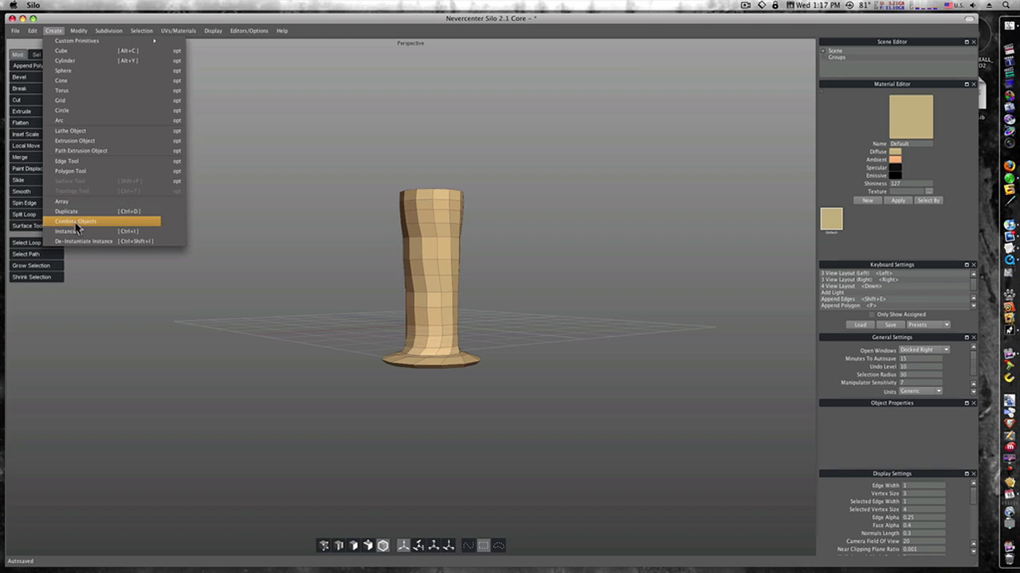
left_click(222, 153)
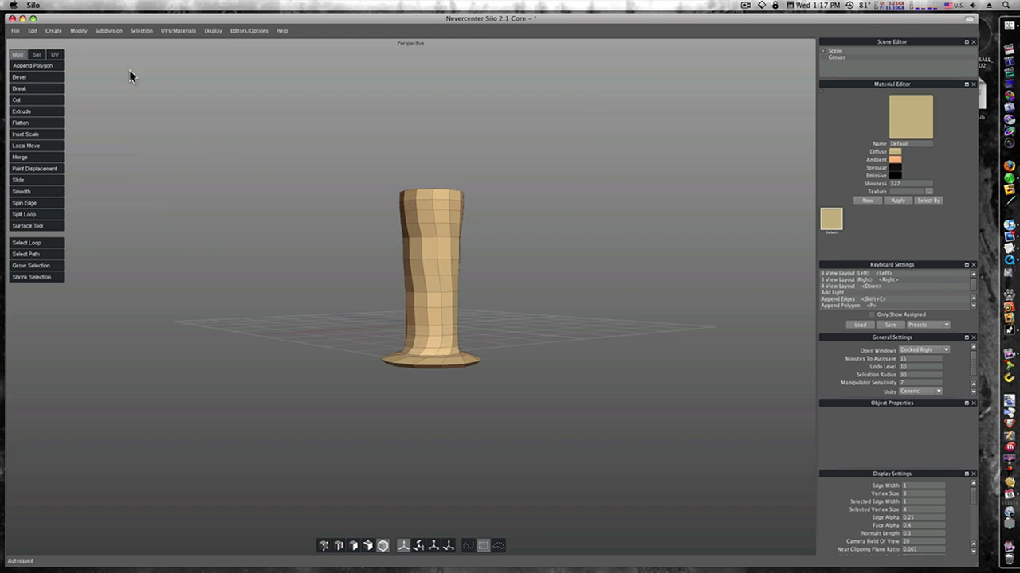
left_click(79, 31)
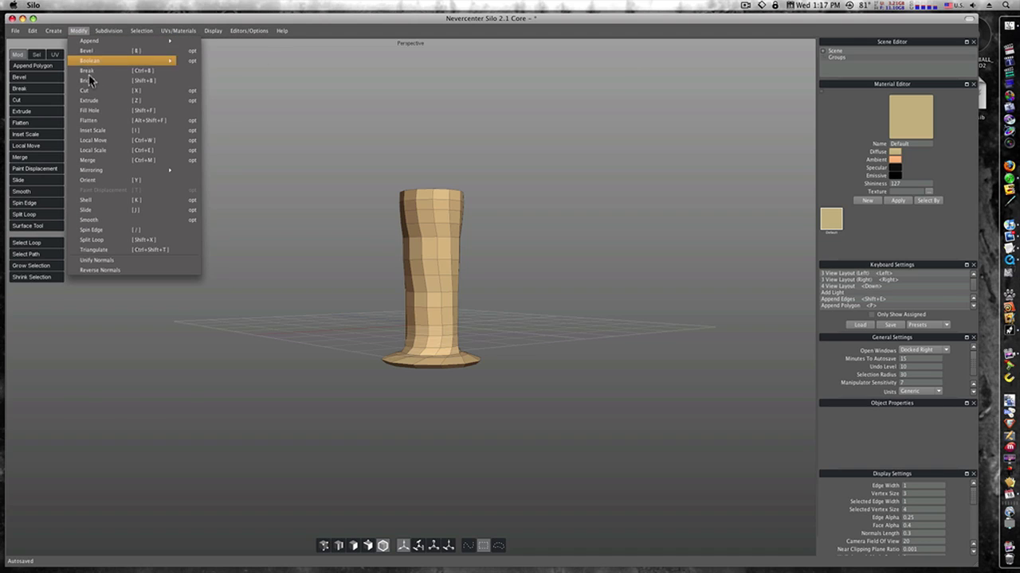
left_click(97, 48)
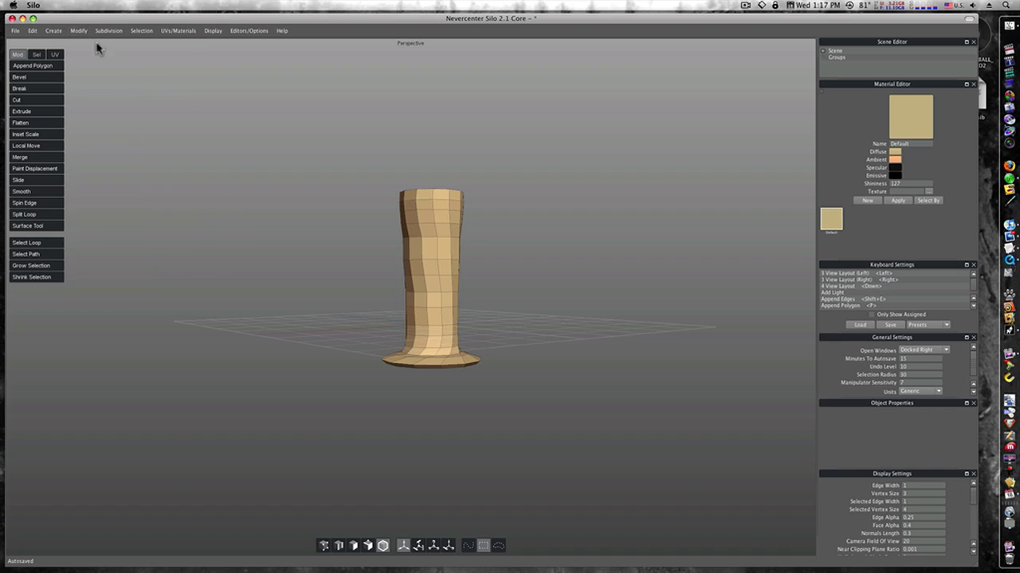
left_click(54, 32)
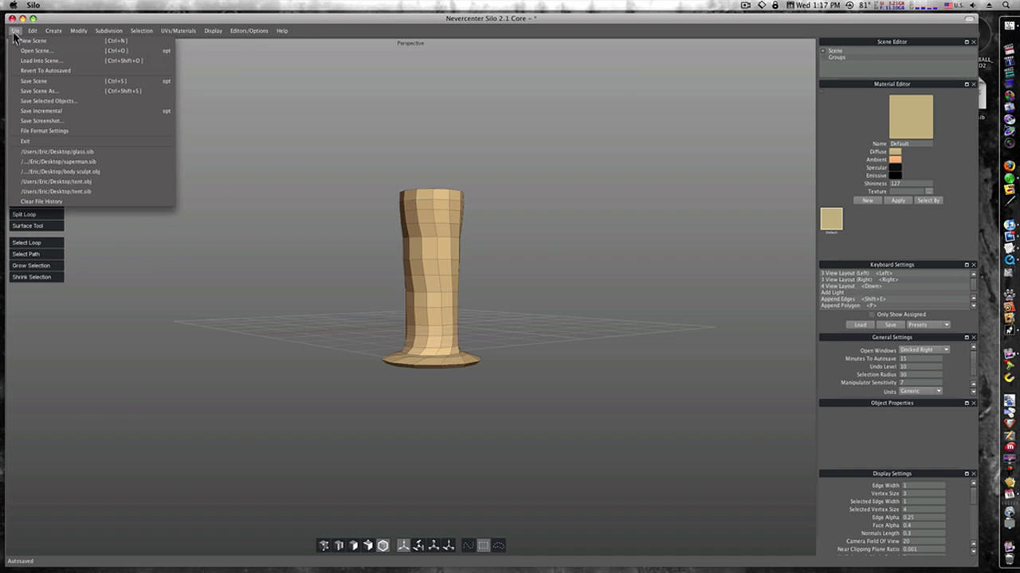
Start a new scene without saving and create a default arc: radius 0.25, inner radius 0.5, height 2, 80 sections.
left_click(30, 40)
left_click(483, 293)
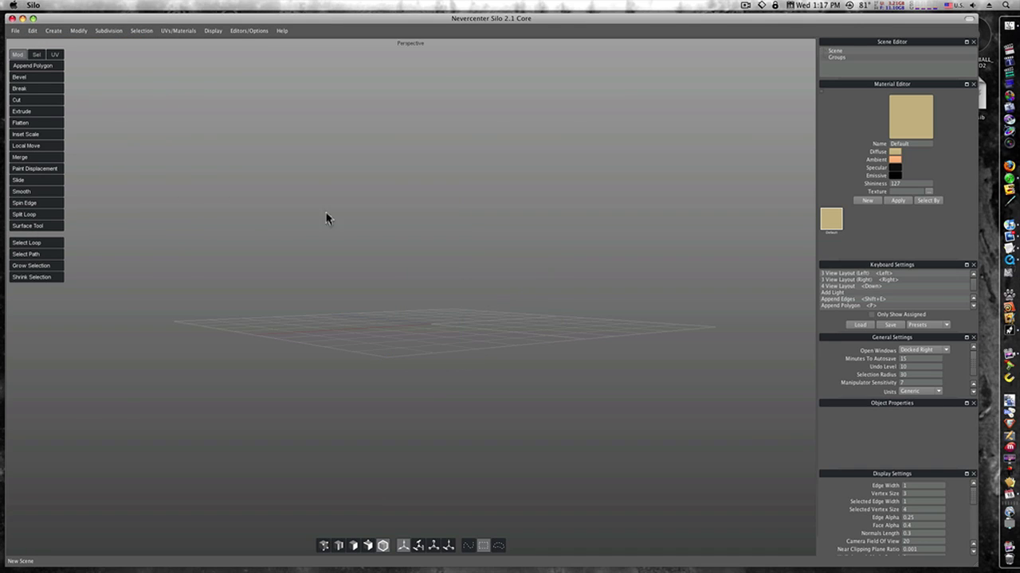
left_click(54, 30)
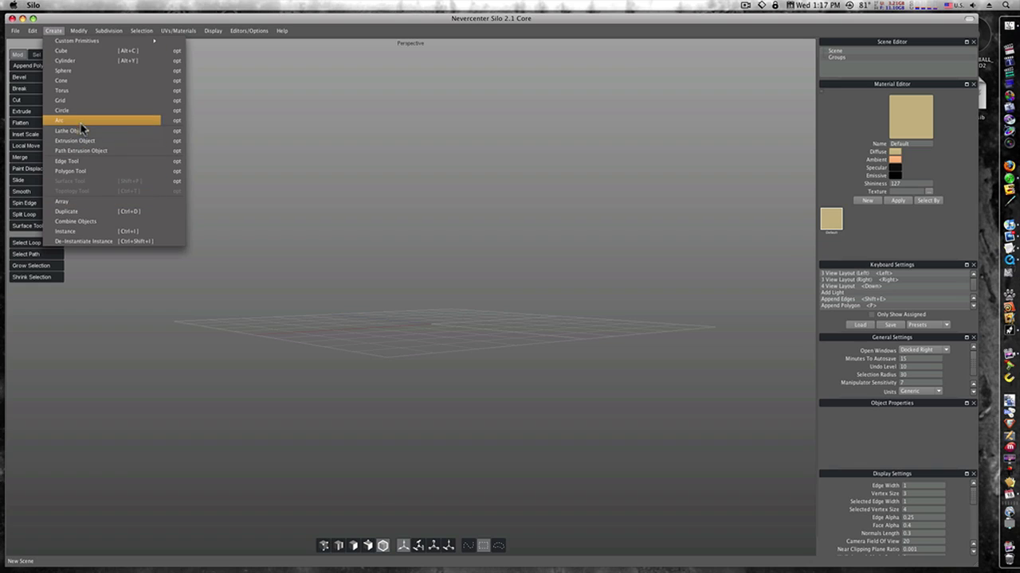
left_click(172, 120)
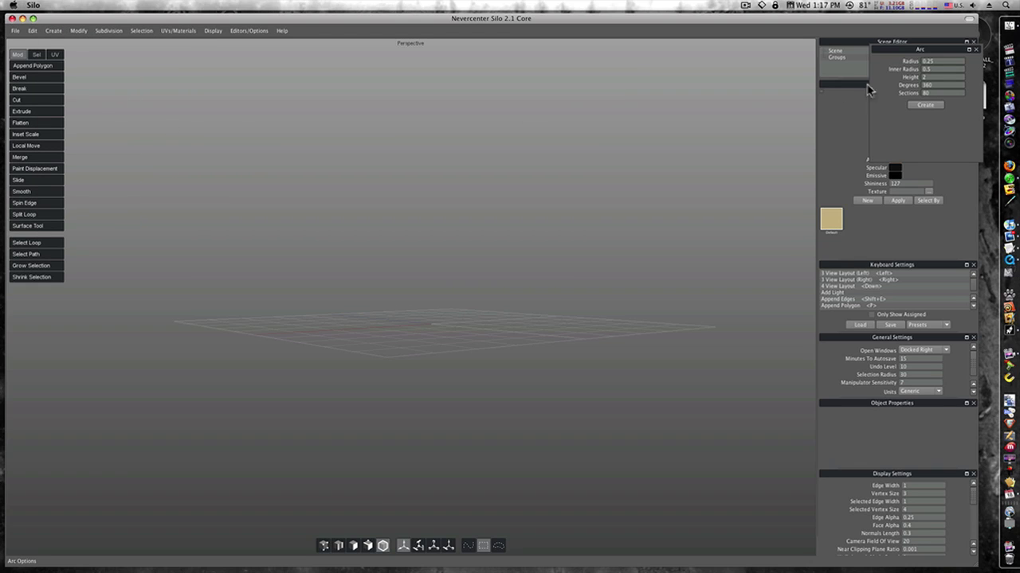
left_click_drag(907, 52, 181, 75)
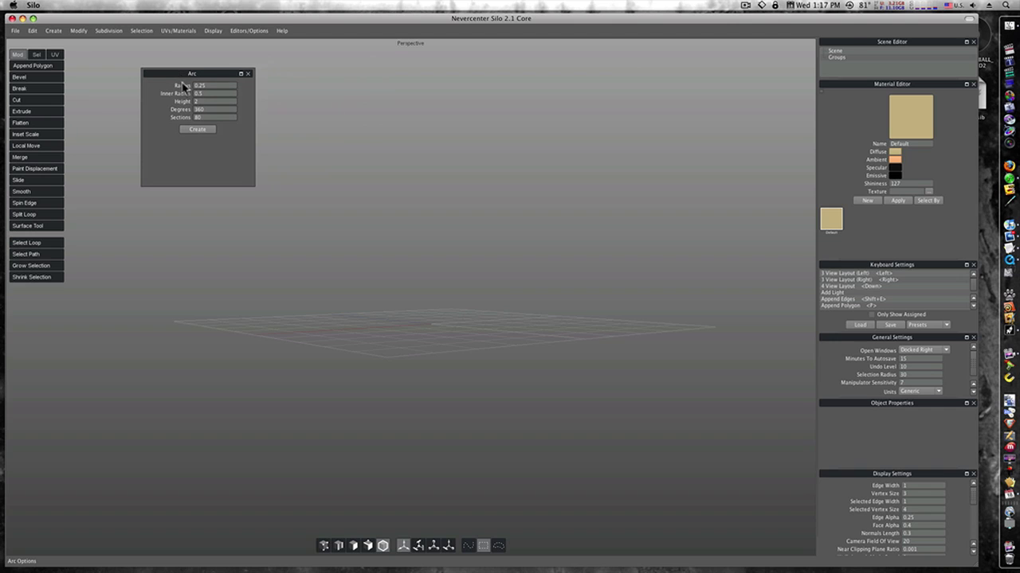
left_click(199, 129)
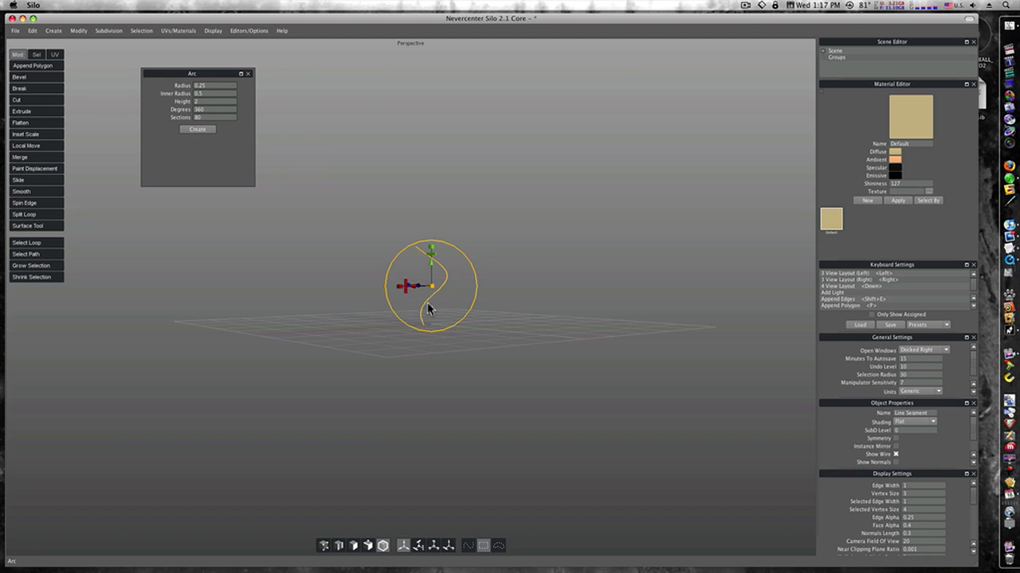
middle_click_drag(428, 309, 377, 223)
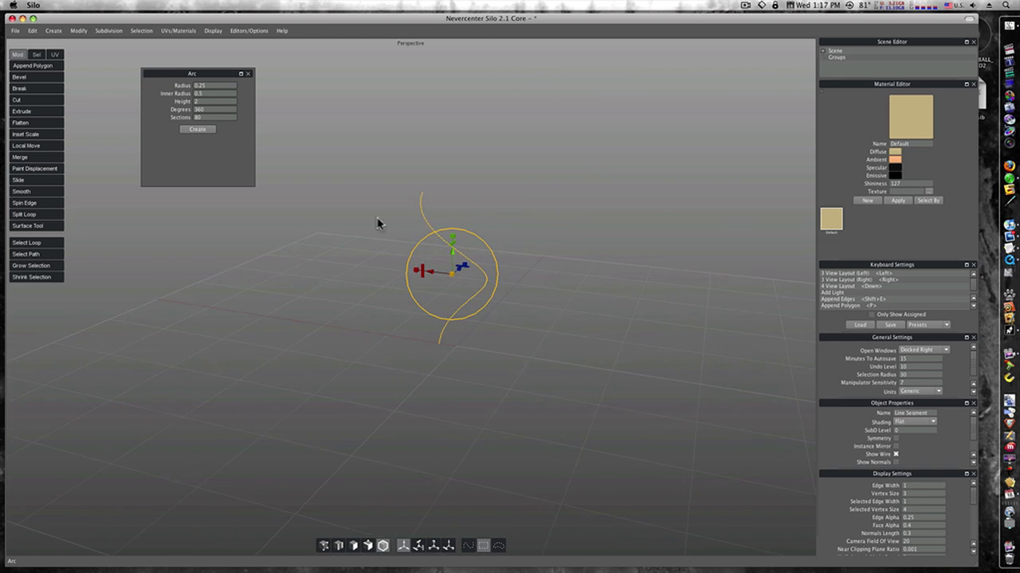
Create a tall spiral arc with Degrees set to 3600, then reselect it.
left_click(363, 302)
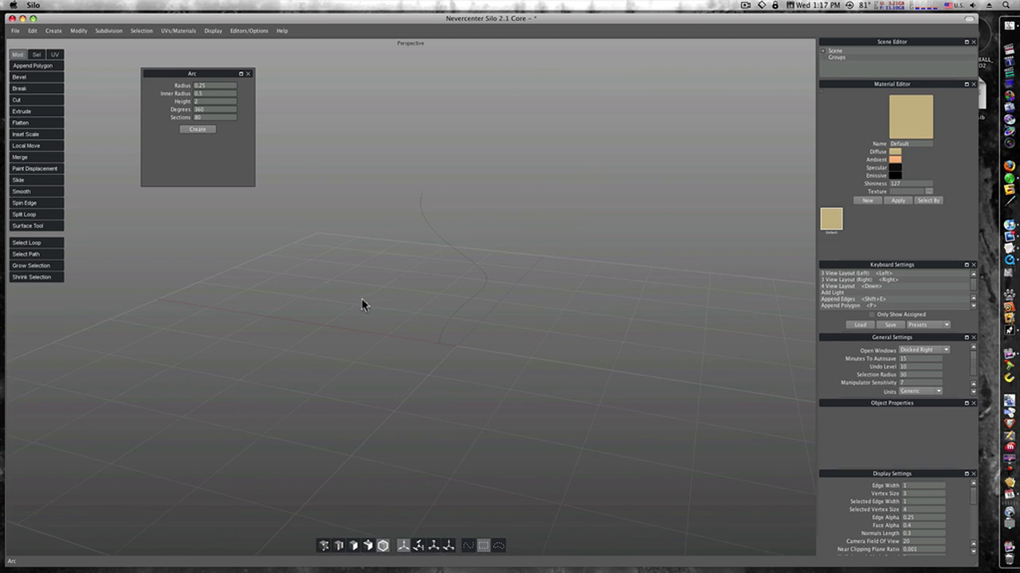
double_click(210, 109)
type("3600")
left_click(200, 129)
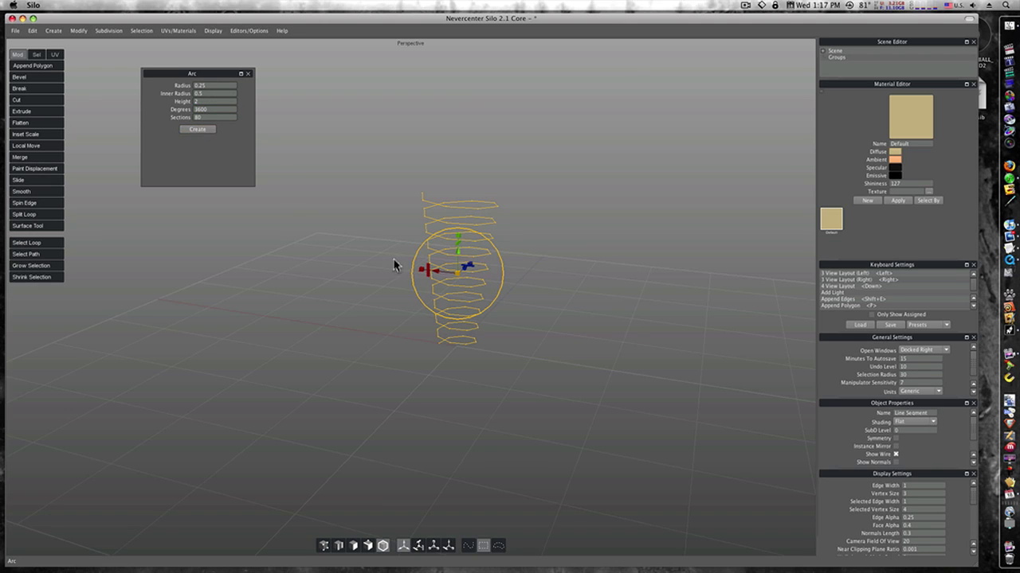
scroll(410, 269, "up", 5)
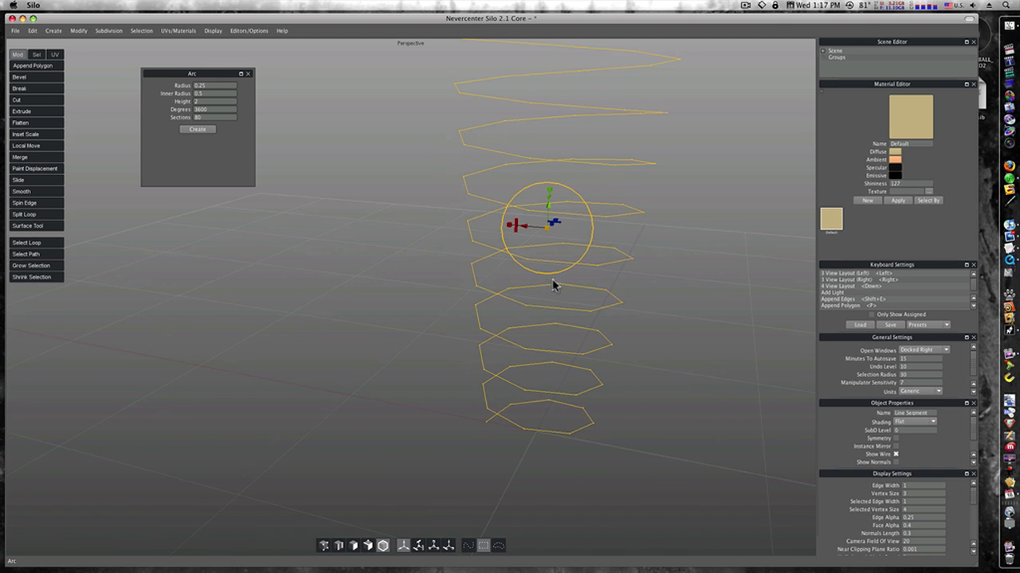
scroll(661, 300, "down", 5)
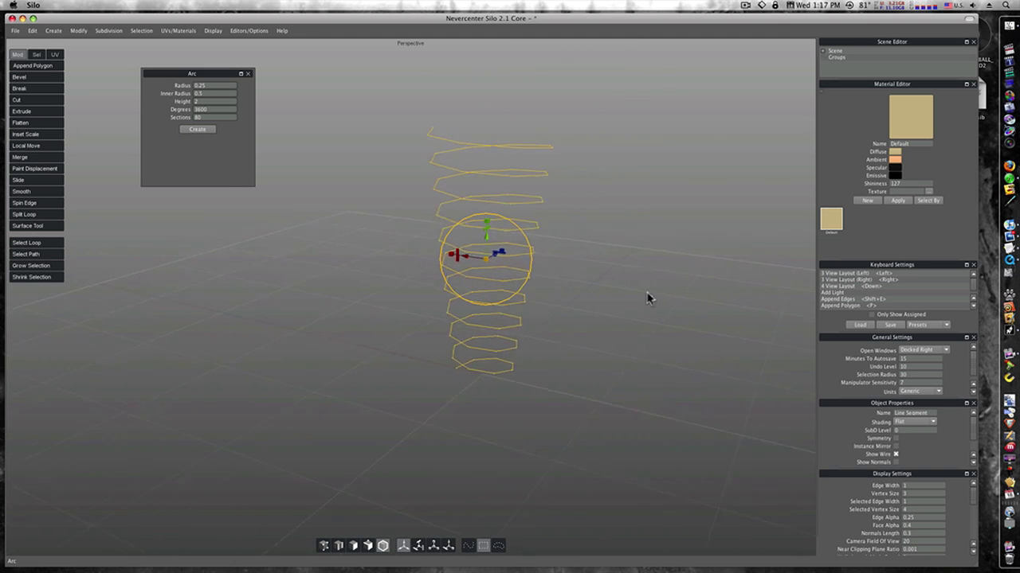
middle_click_drag(528, 295, 562, 300)
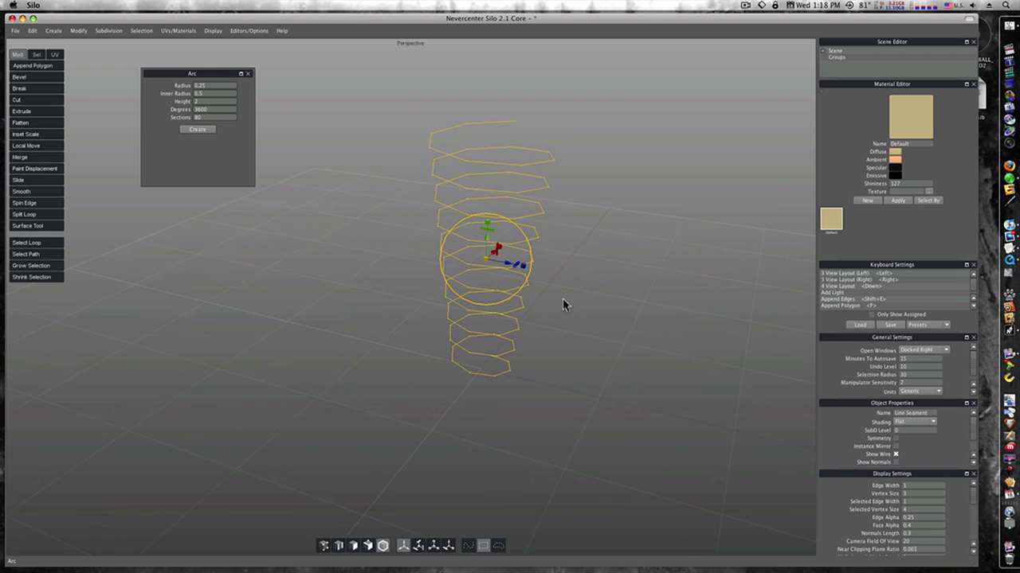
left_click(567, 297)
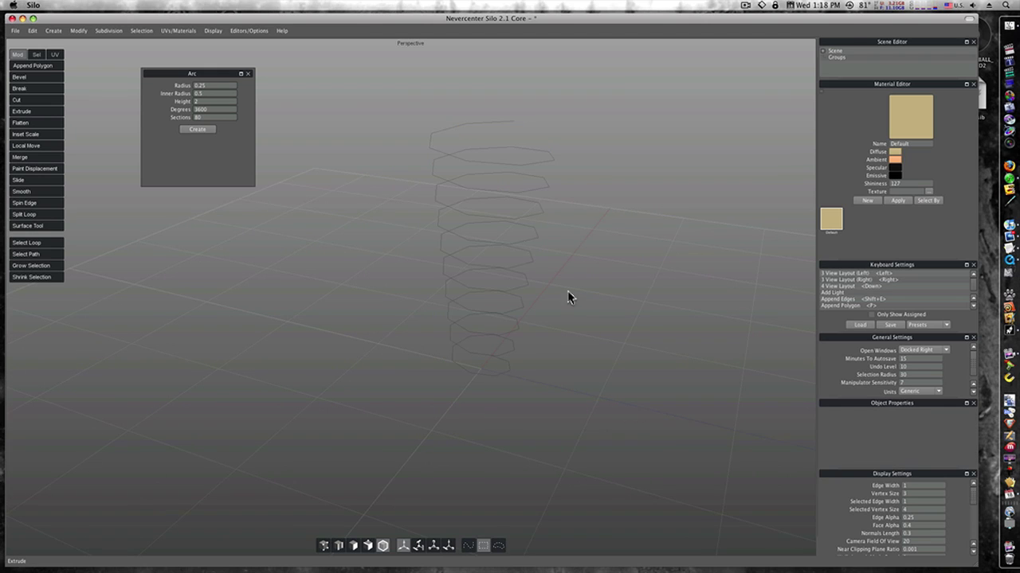
left_click_drag(351, 101, 511, 338)
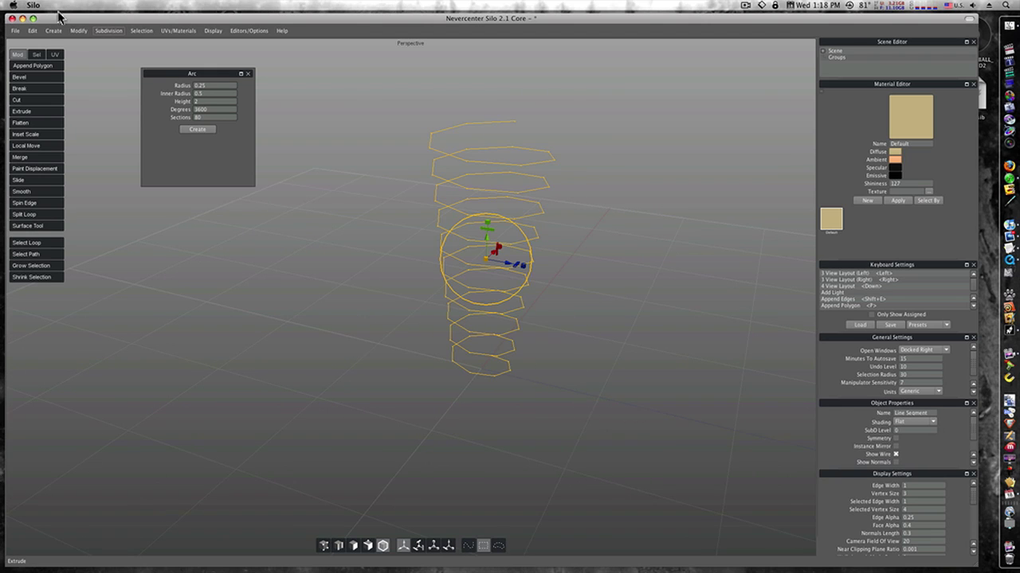
Browse the Edit and Modify menus before heading to Create.
left_click(34, 32)
mouse_move(53, 31)
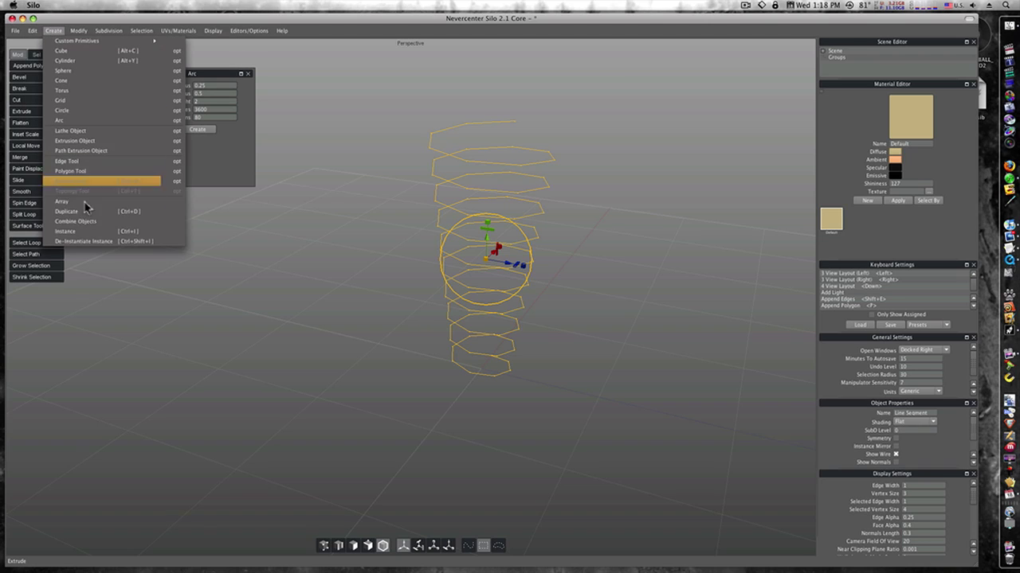
left_click(80, 31)
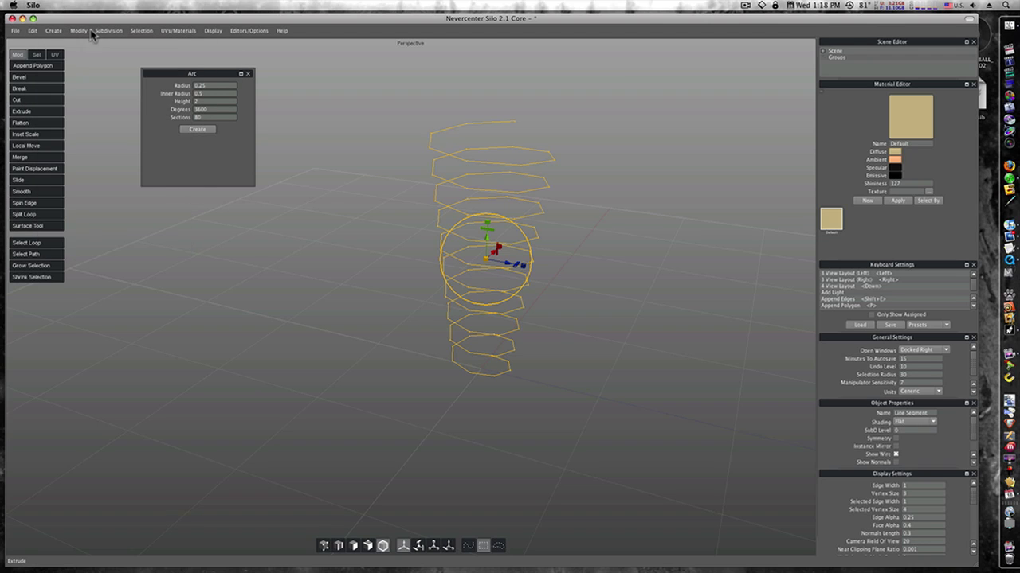
left_click(79, 31)
left_click(89, 34)
left_click(34, 31)
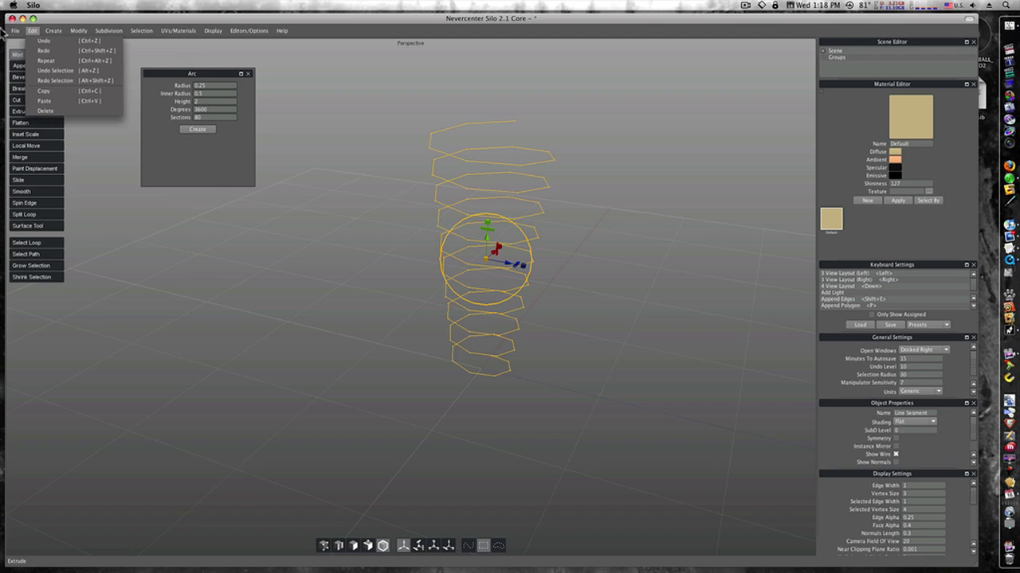
mouse_move(51, 32)
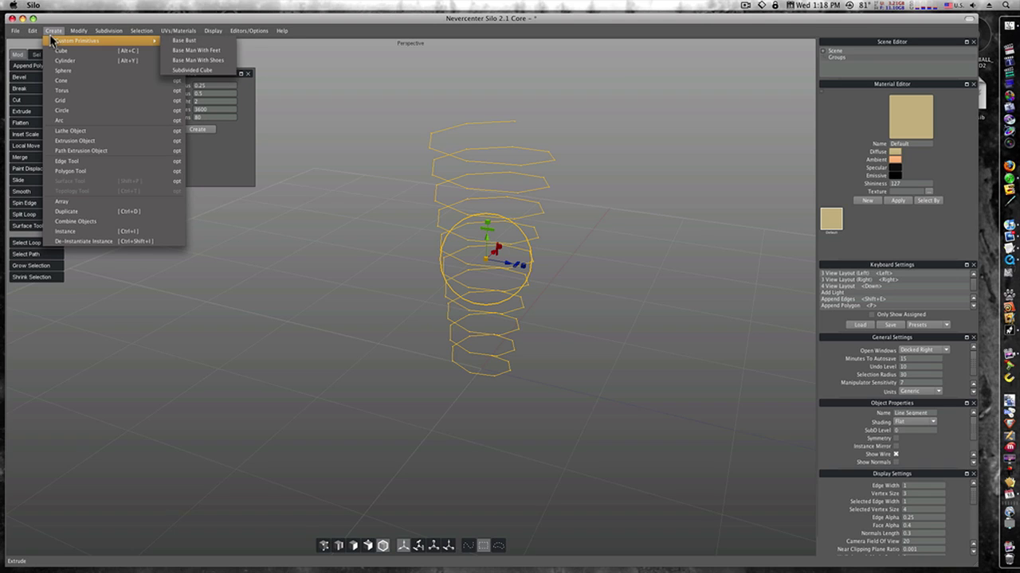
Add a Subdivided Cube primitive, preview its smoothing levels, and return it to level 0.
left_click(54, 50)
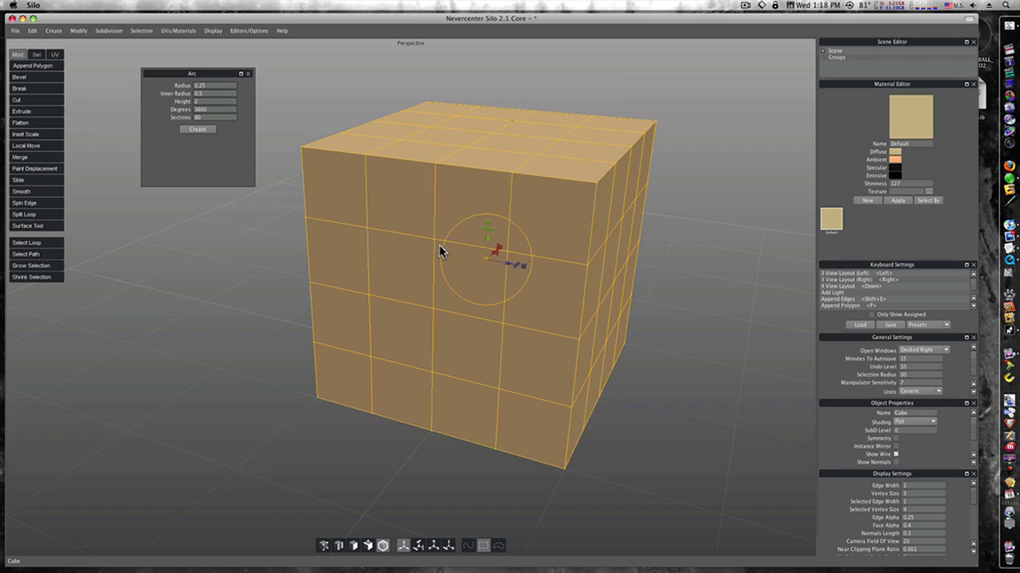
key("c")
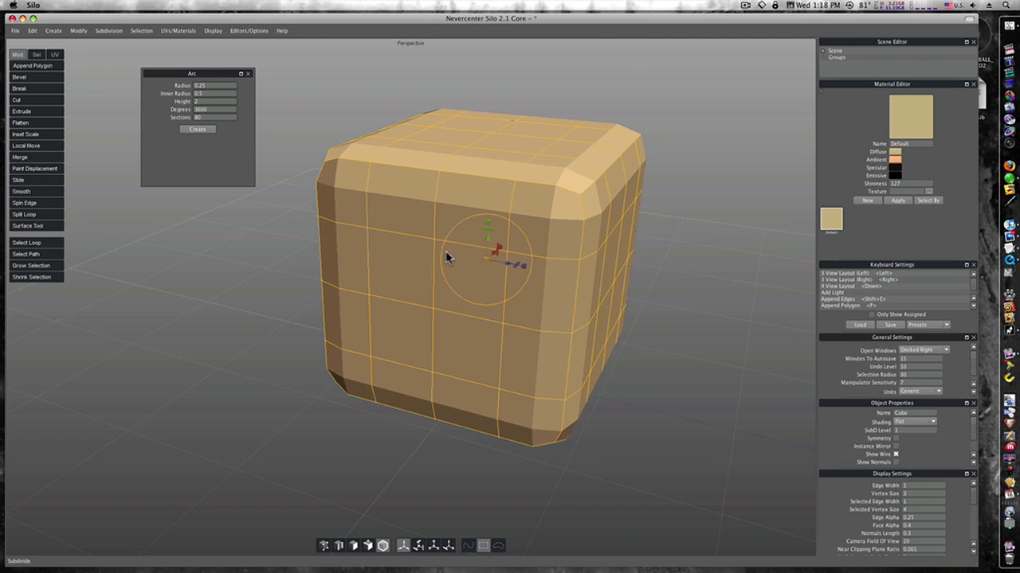
key("c")
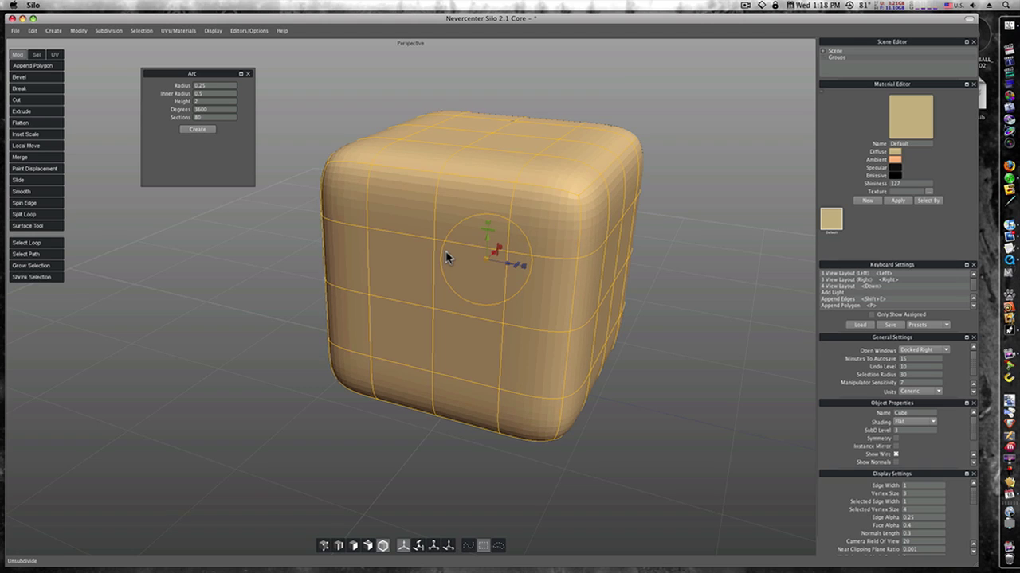
key("x")
key("c")
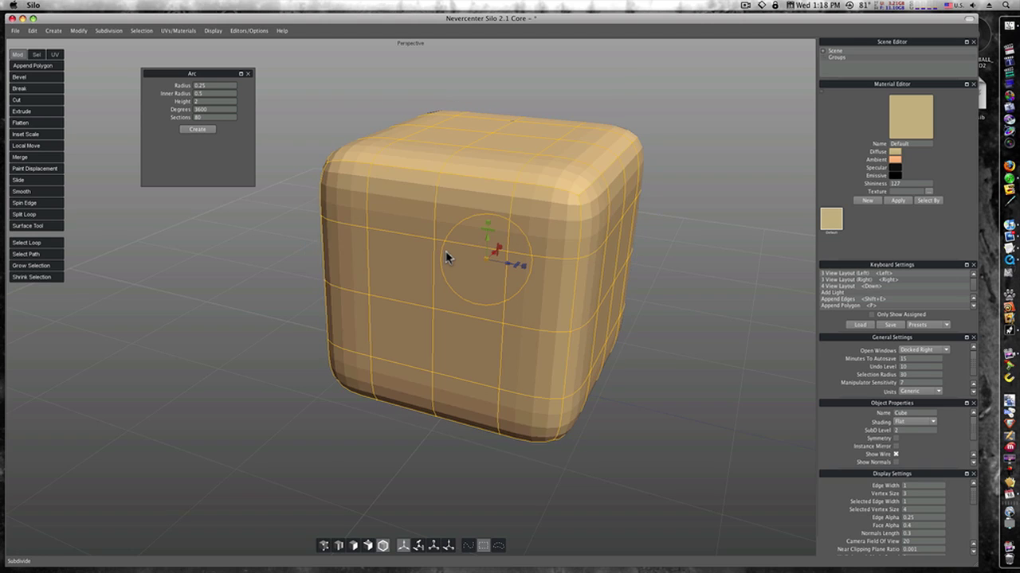
key("x")
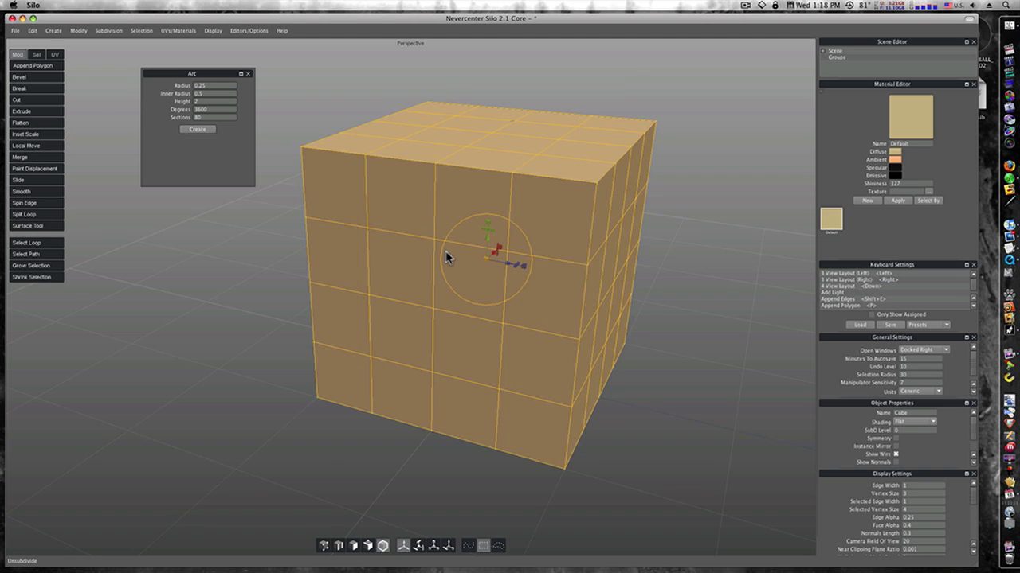